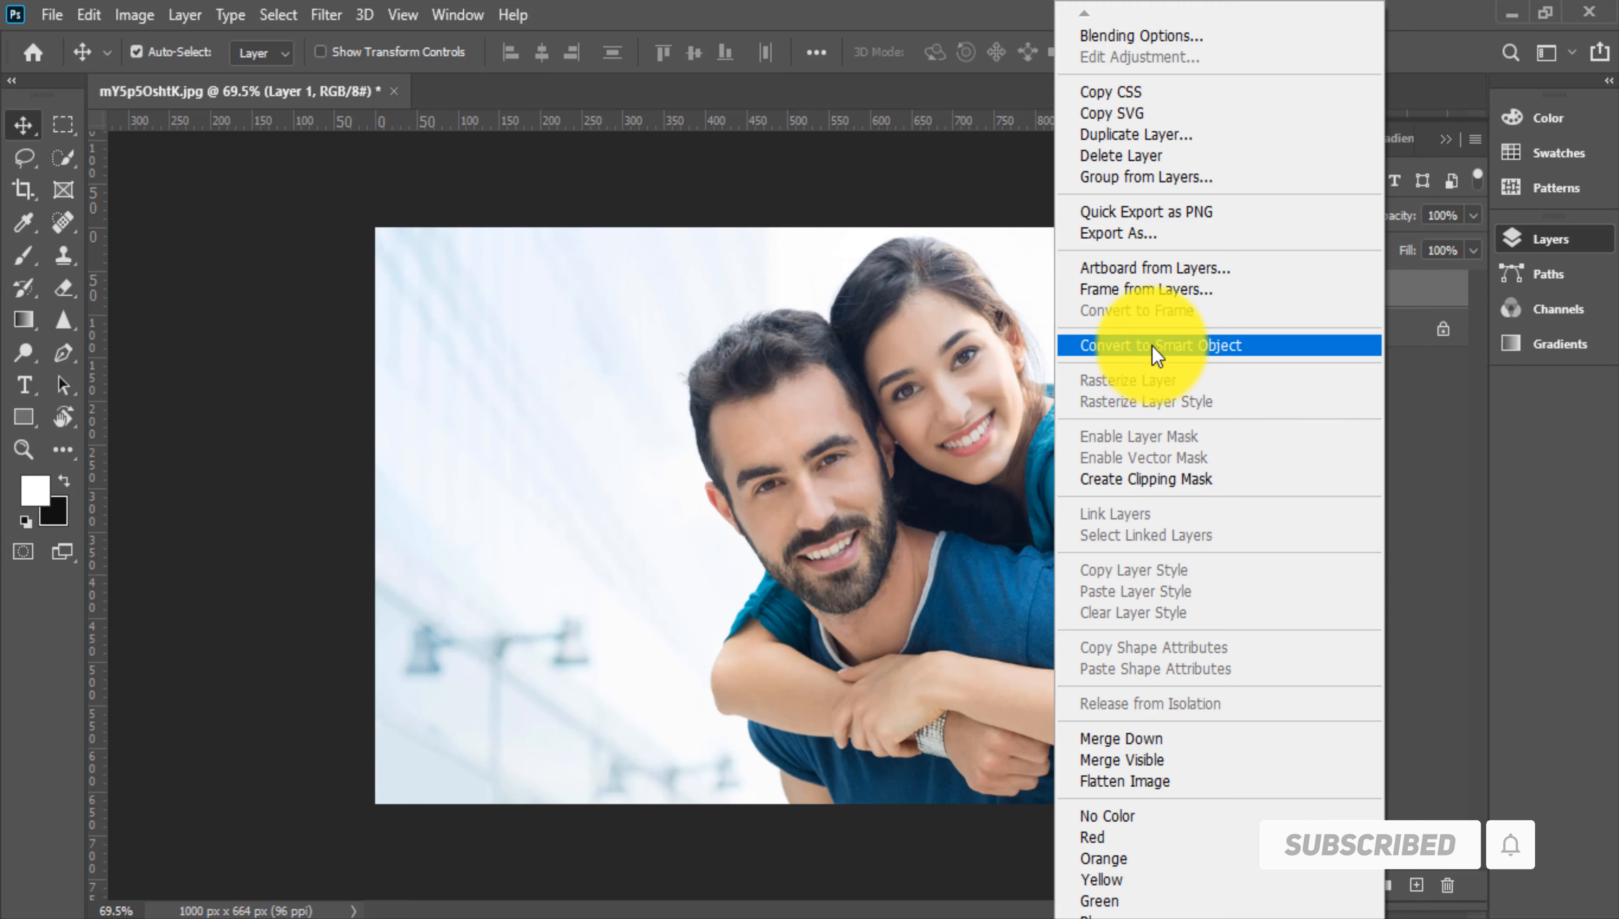
Step: Convert Layer 1 to a smart object and open the Camera Raw Filter for it
click(1153, 350)
click(326, 15)
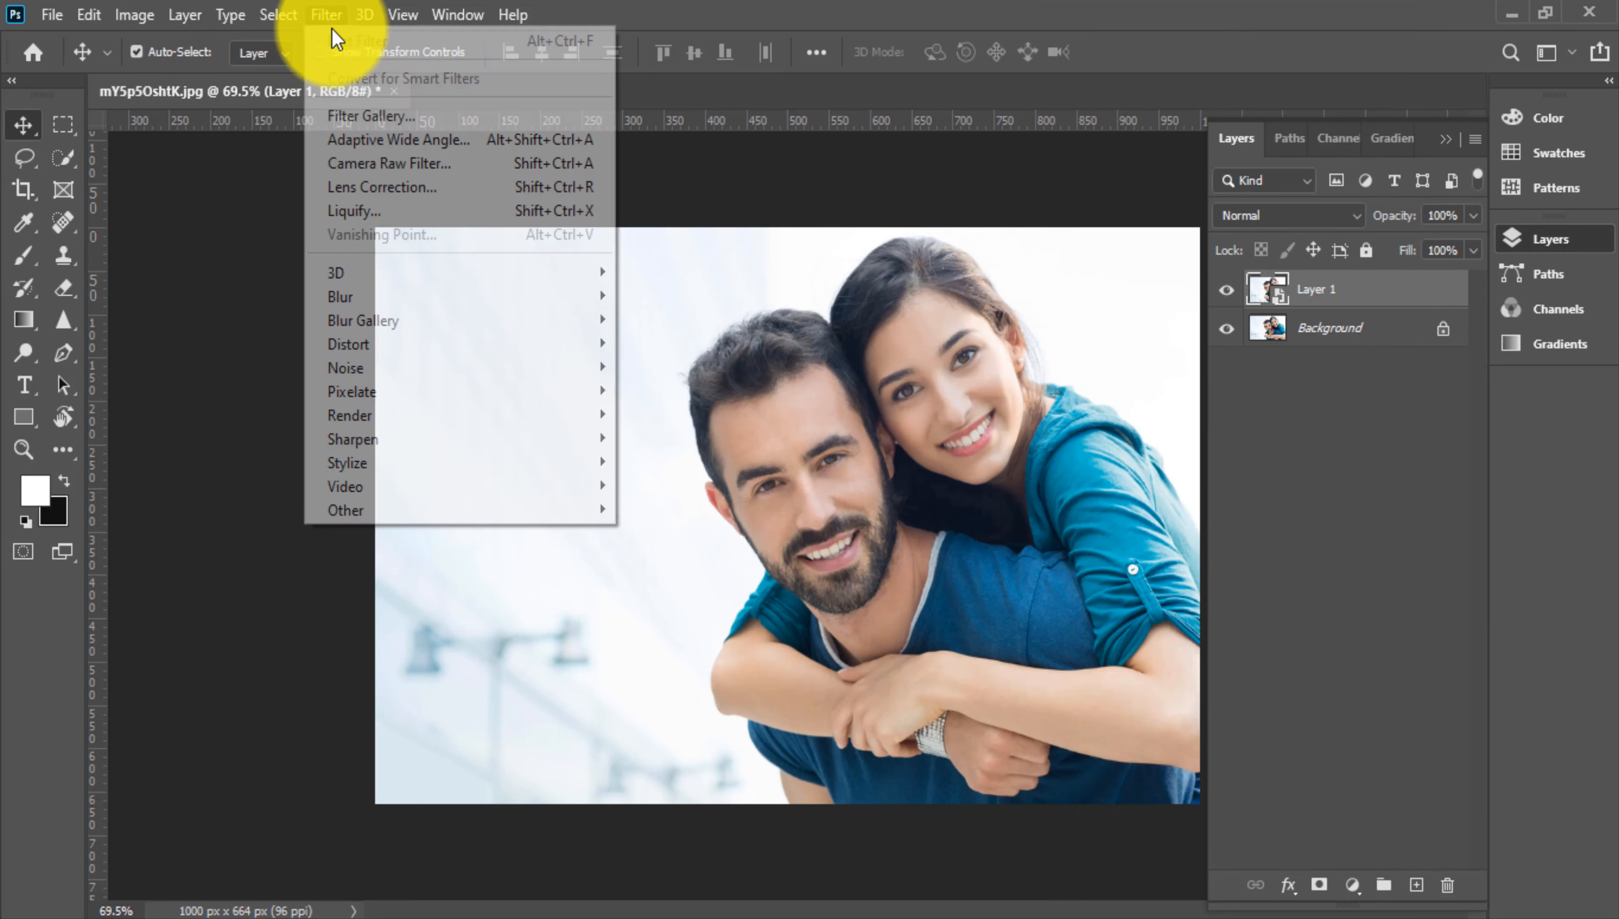
click(418, 168)
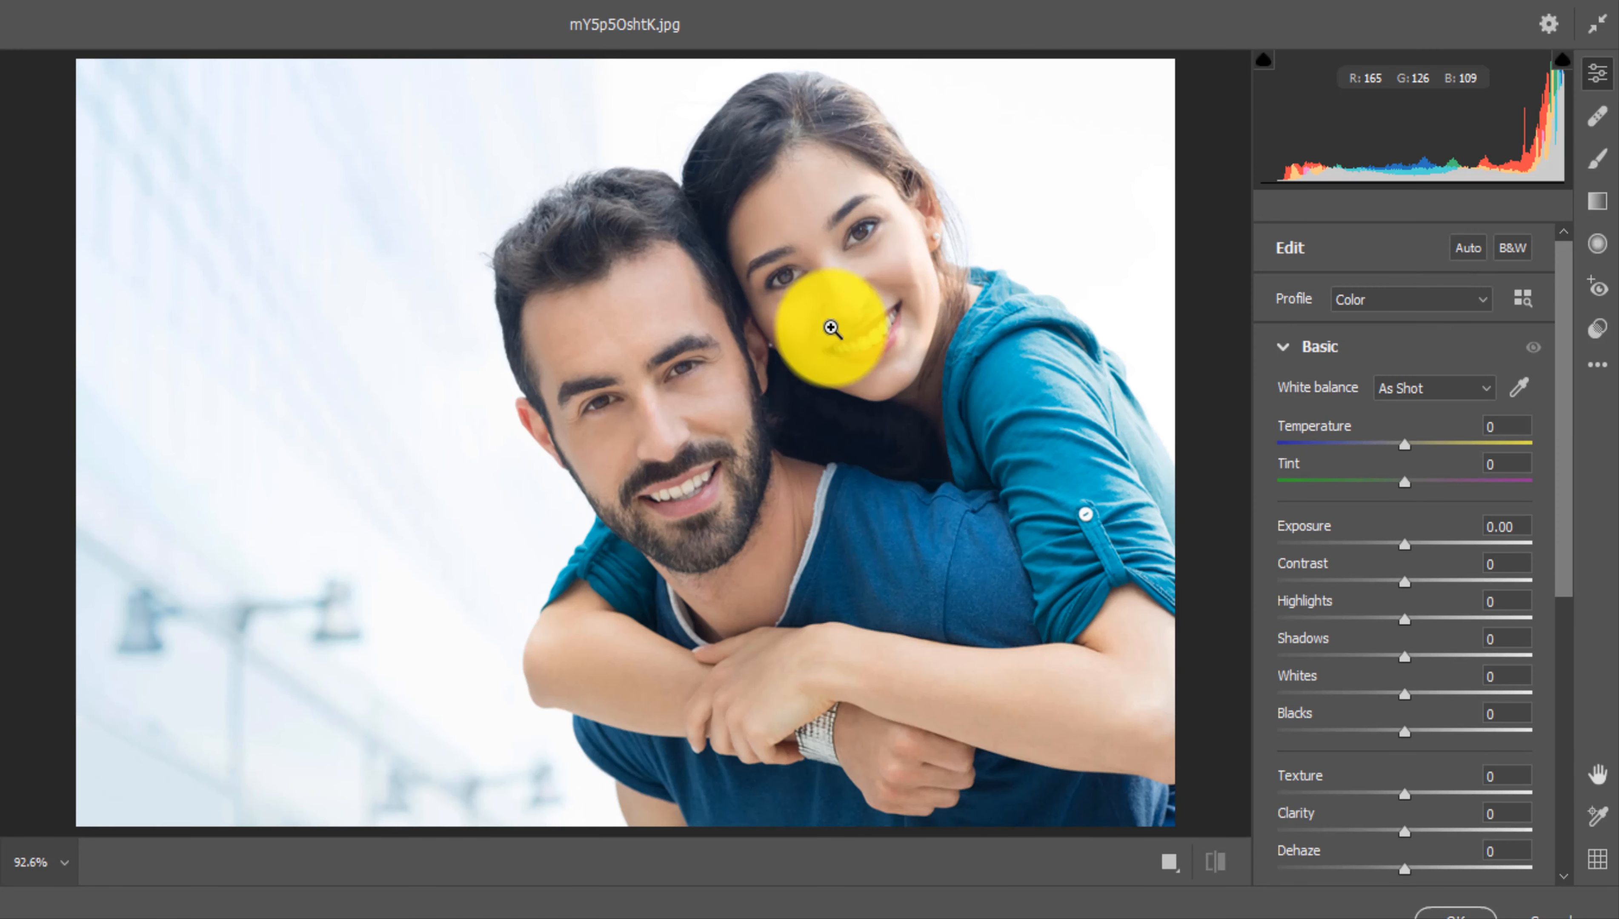
Step: Set the Camera Raw exposure to -0.45 and the contrast to +23
click(904, 320)
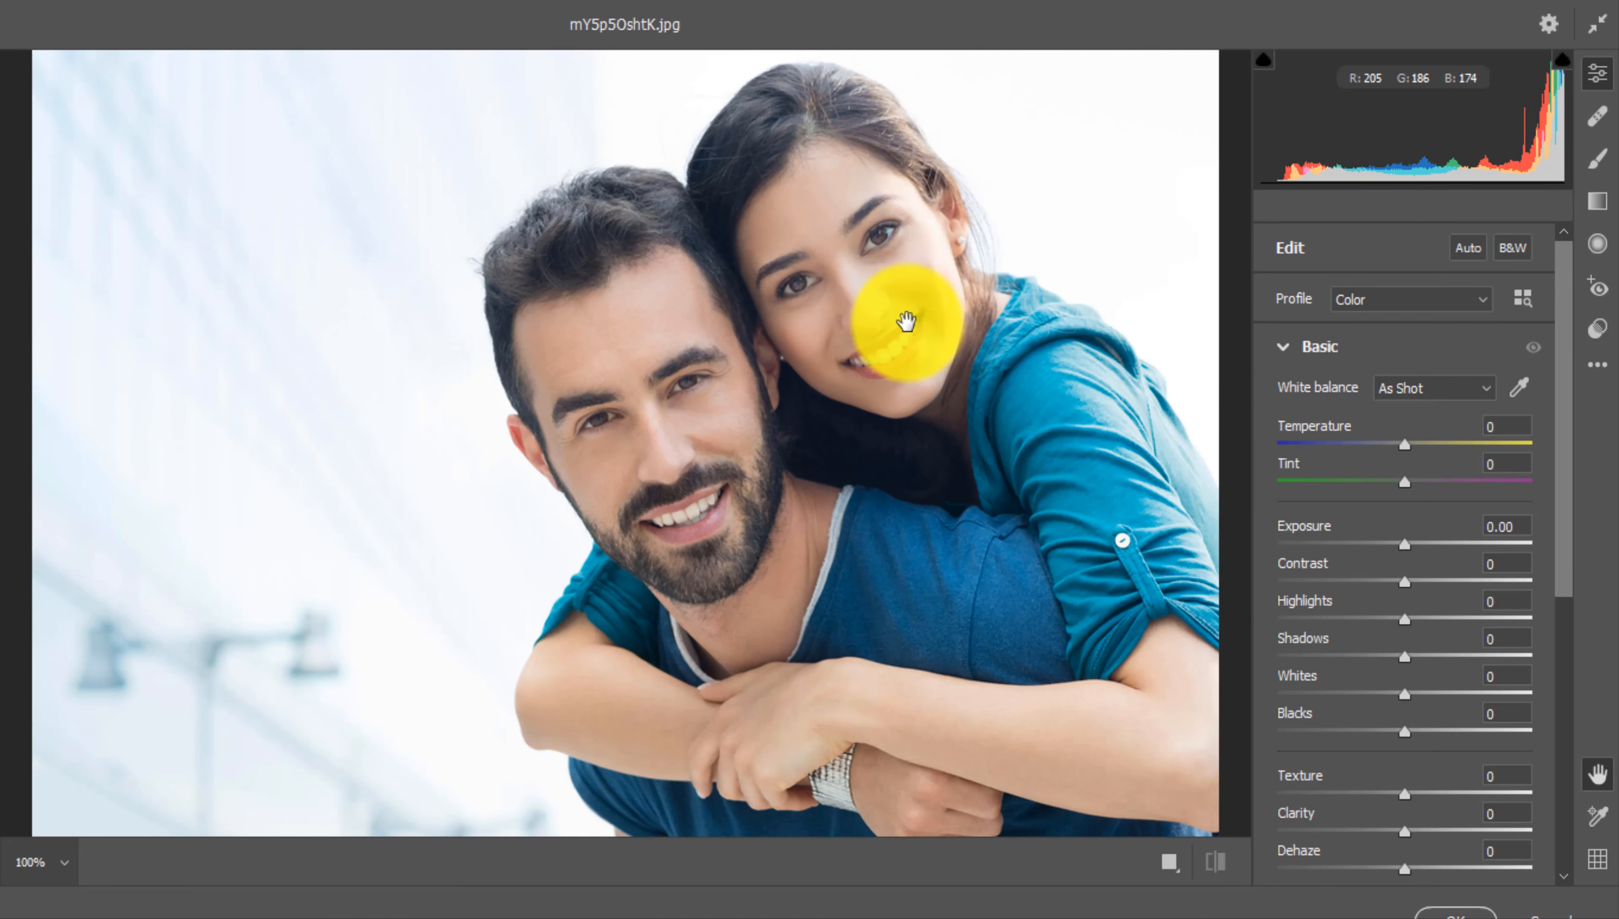
click(934, 340)
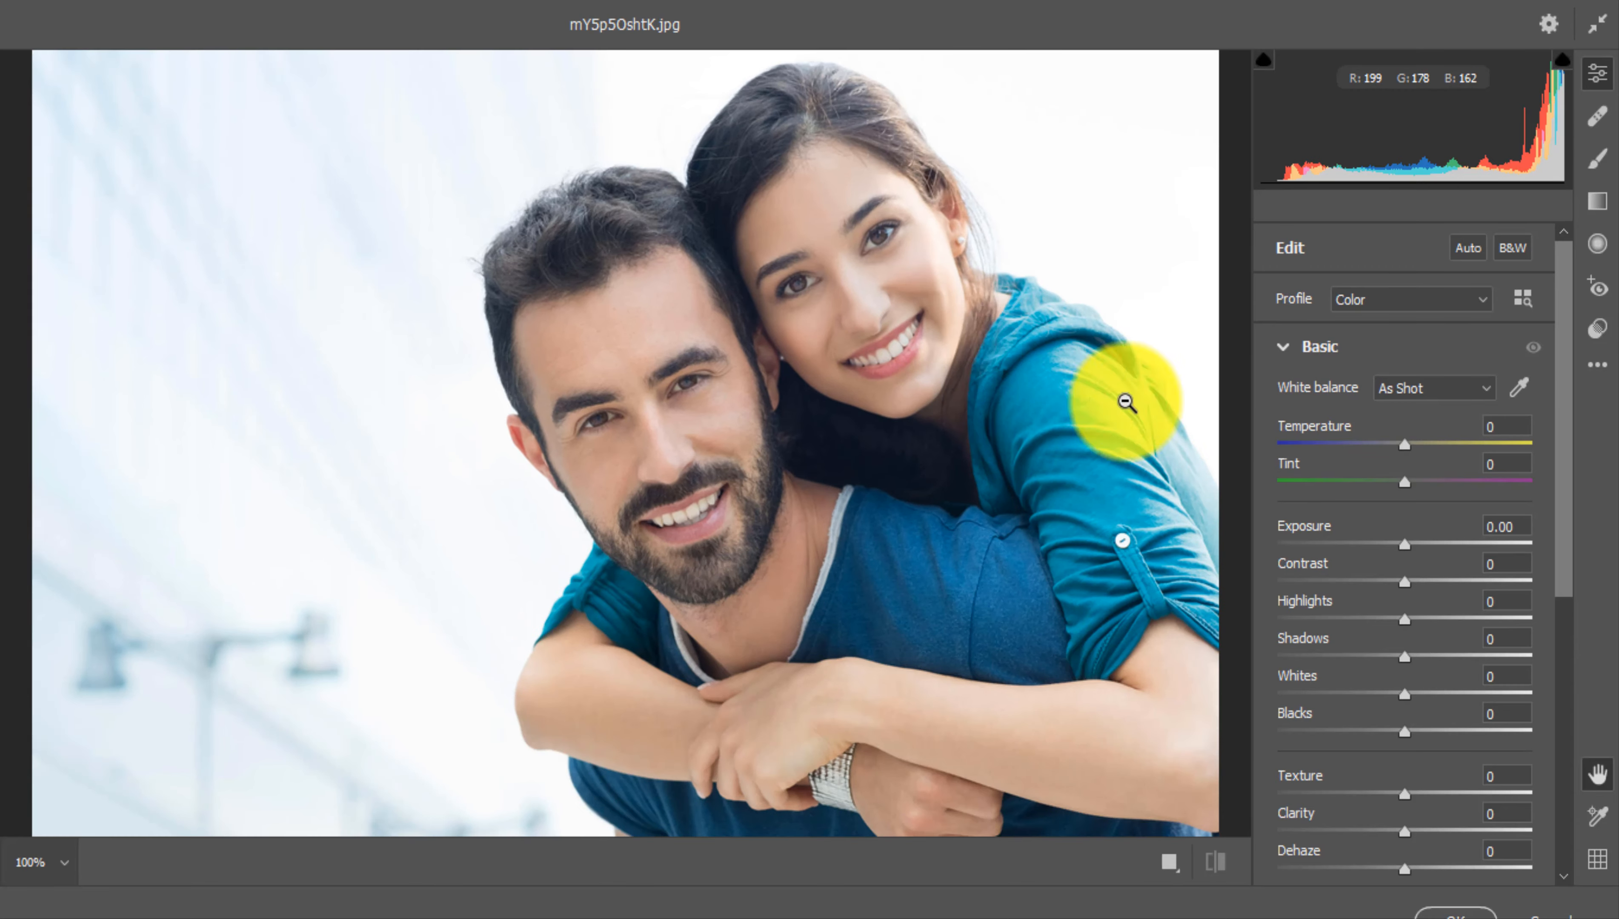
drag(1406, 551, 1435, 585)
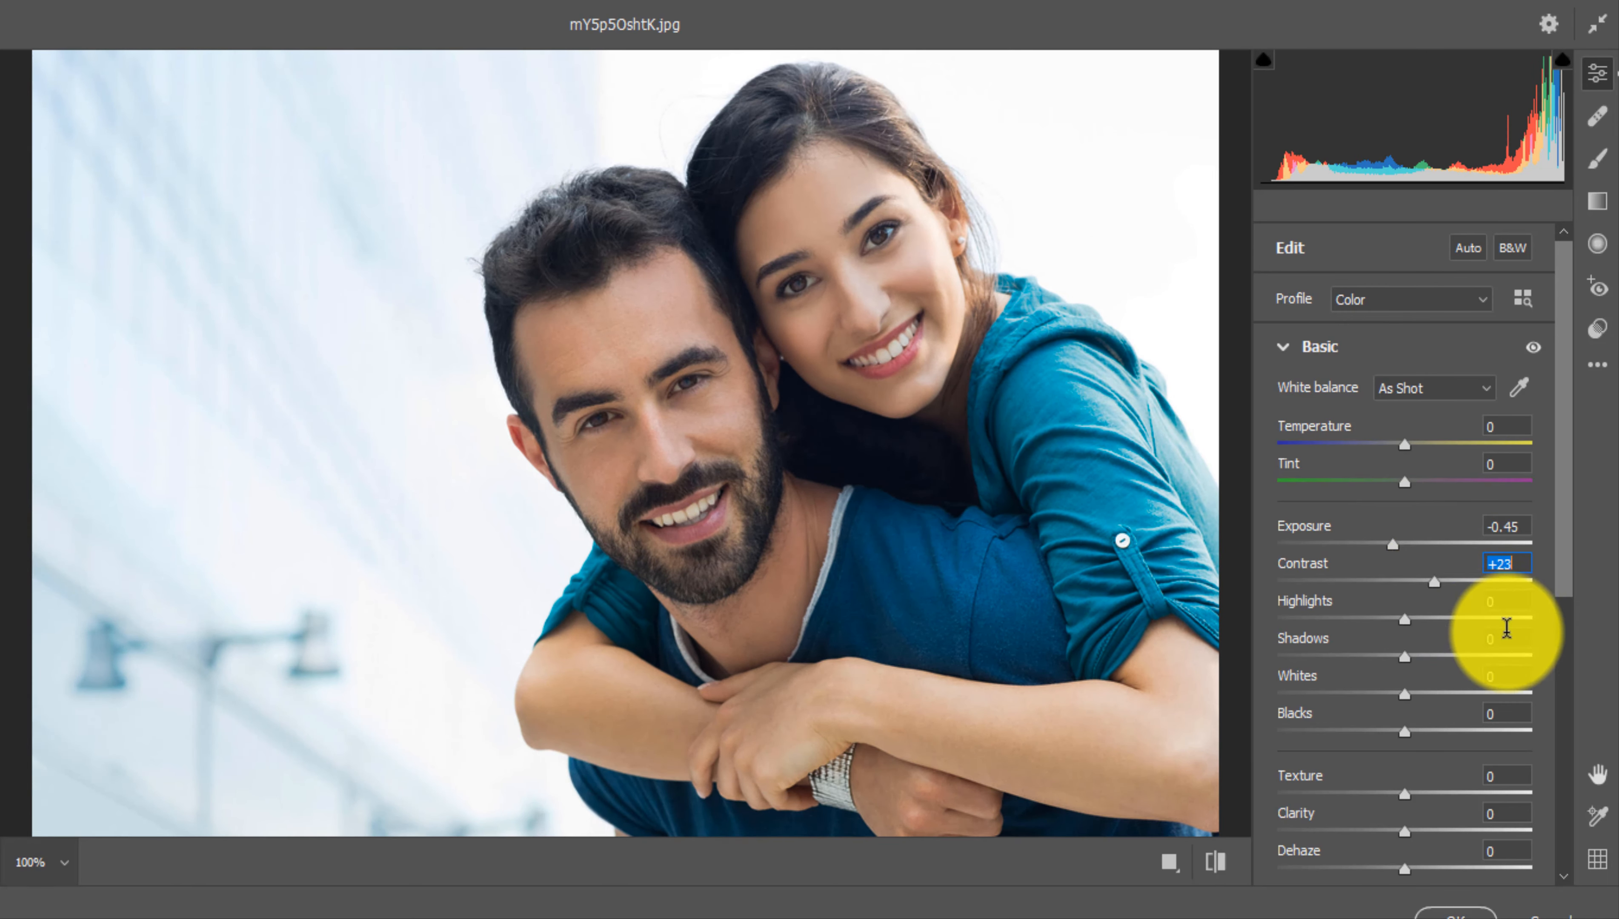
Step: Set the vibrance to +29 and apply the Camera Raw filter to Layer 1
scroll(1451, 694, down, 2)
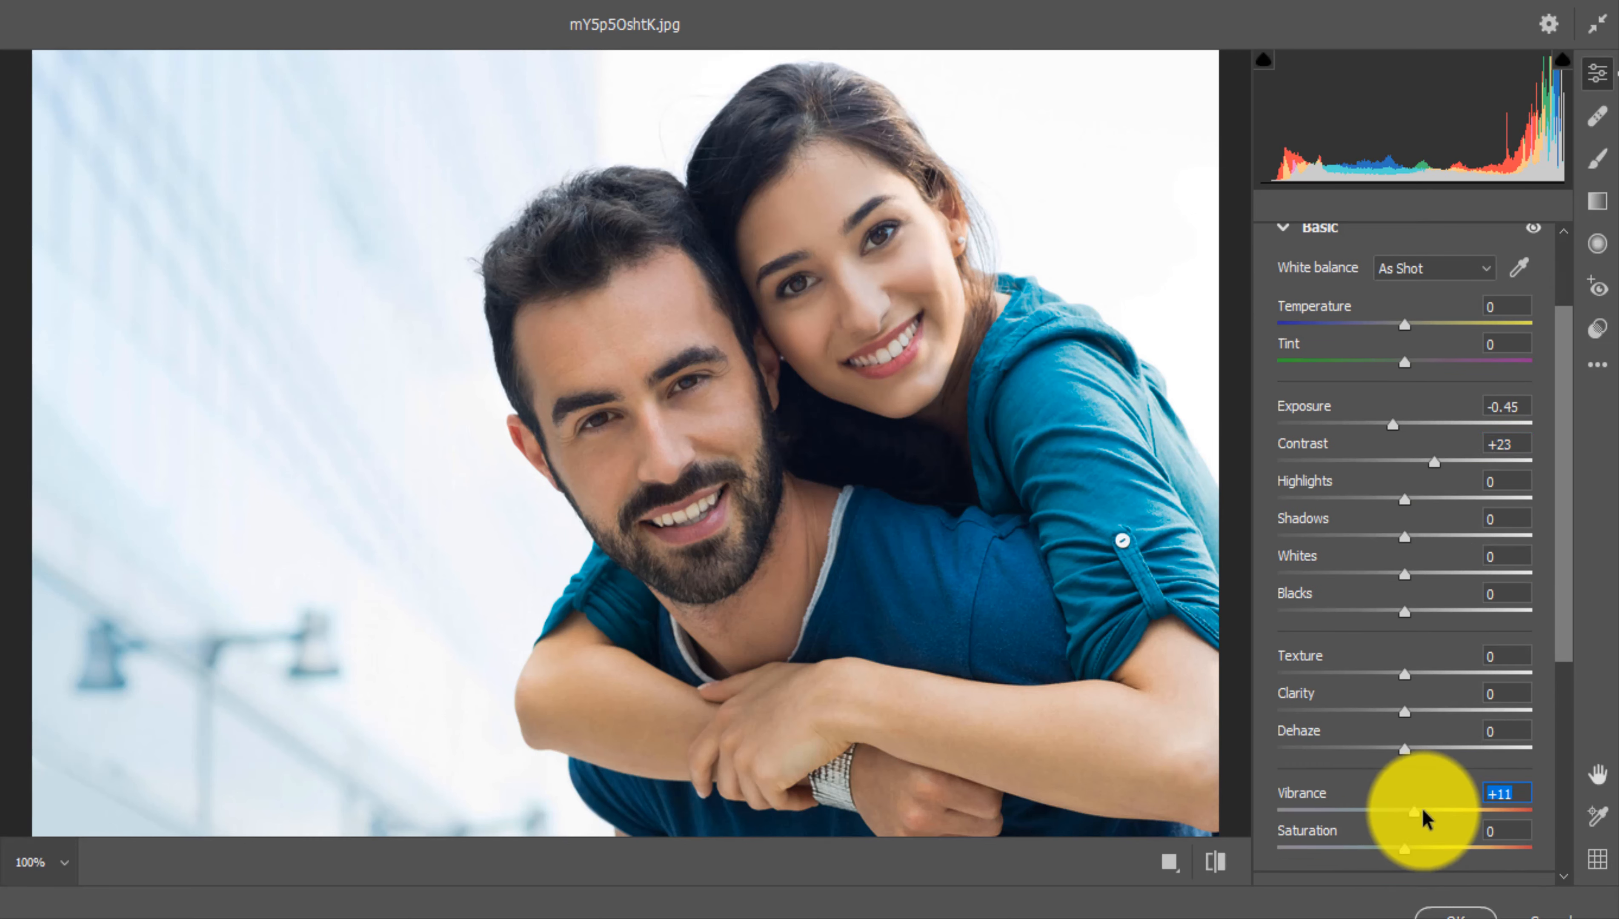
drag(1403, 817, 1434, 825)
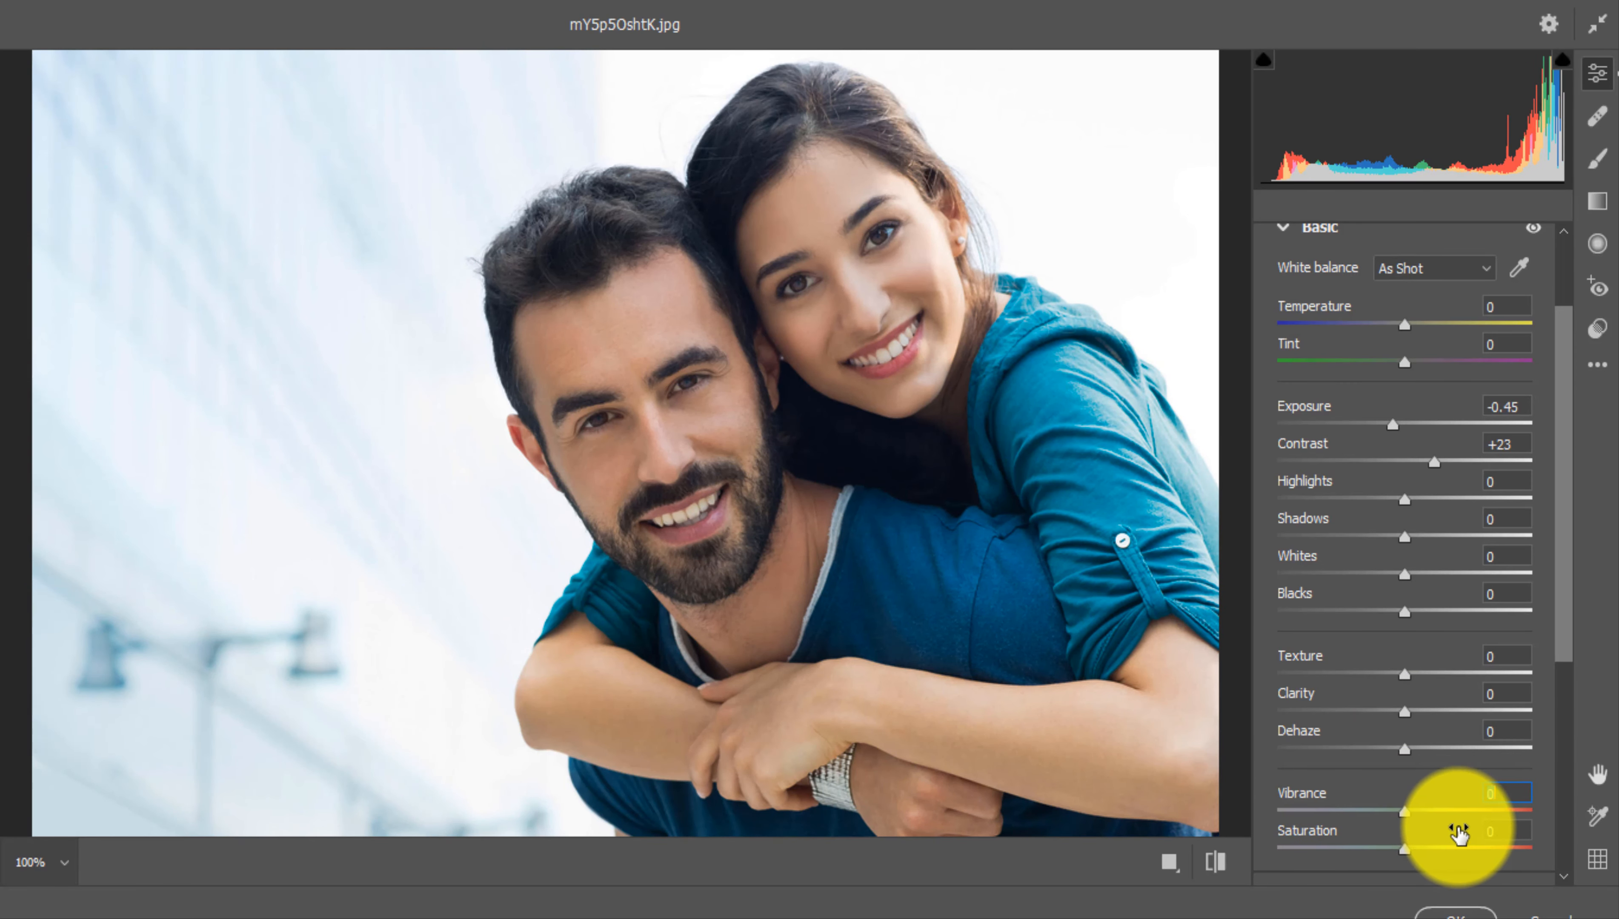
drag(1404, 820, 1475, 821)
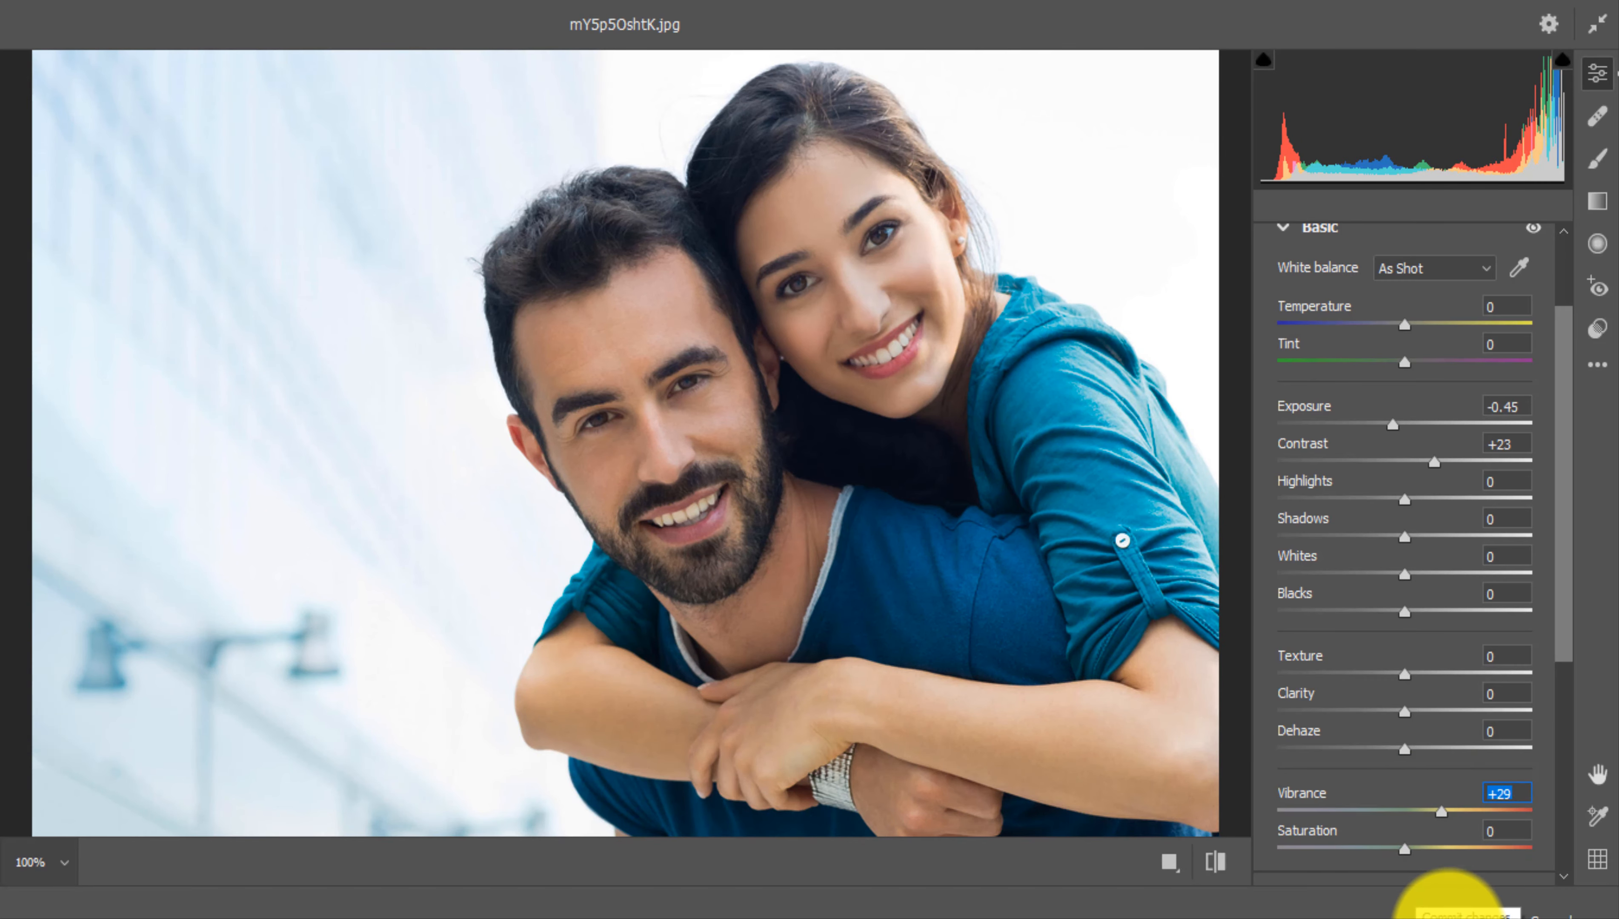
click(1452, 912)
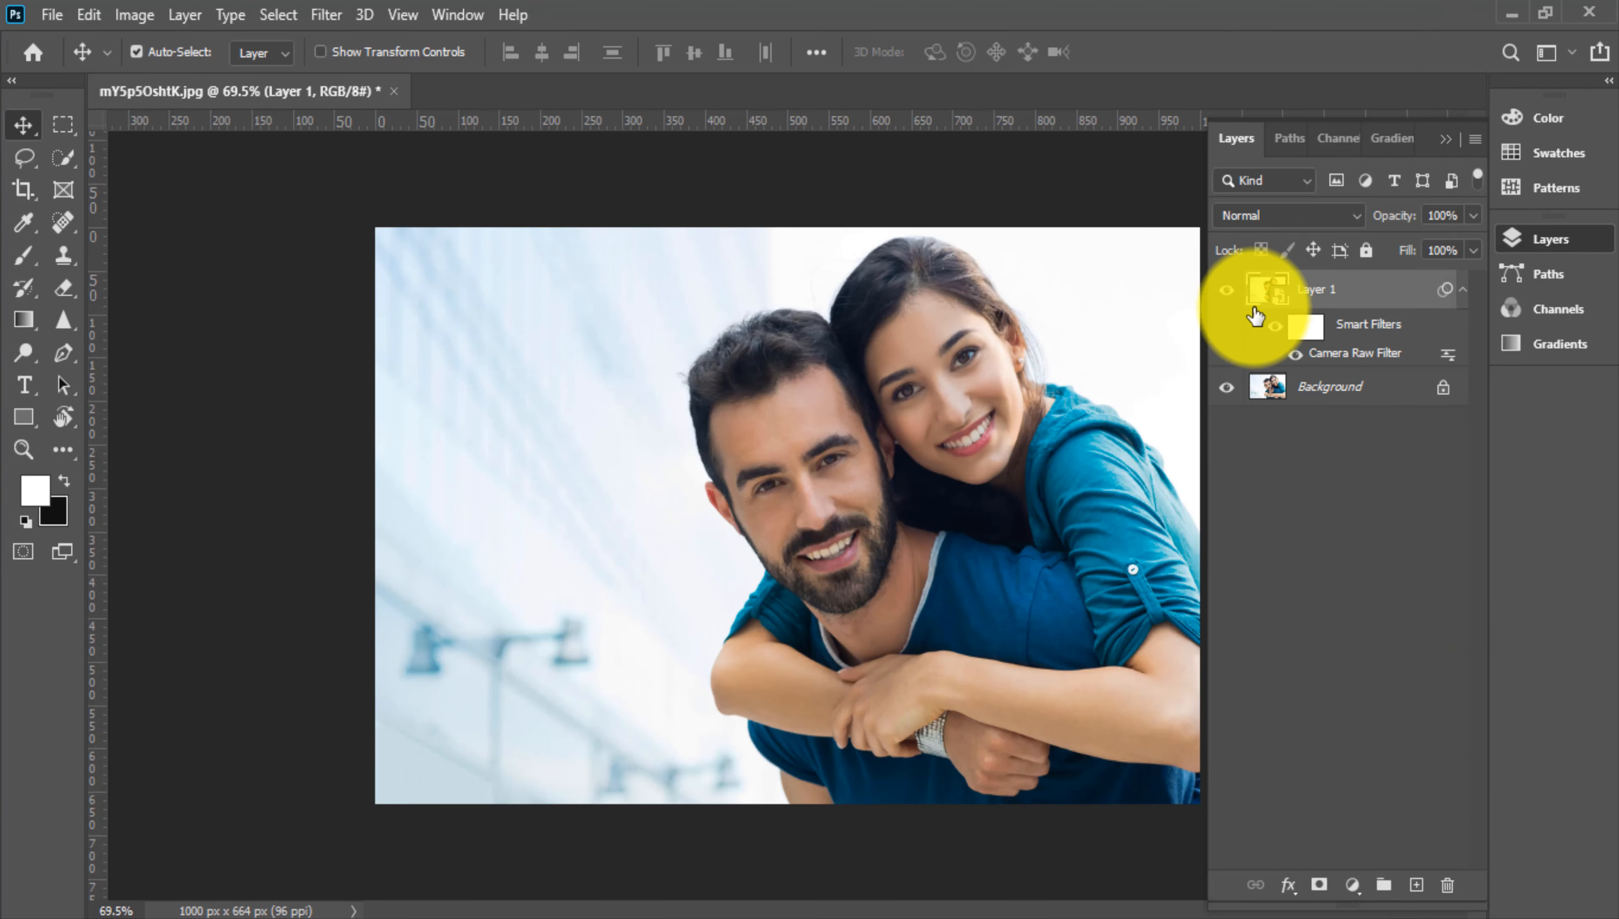
Step: Compare the photo before and after by toggling the visibility of the Camera Raw smart filter and of Layer 1
click(1297, 354)
click(1297, 353)
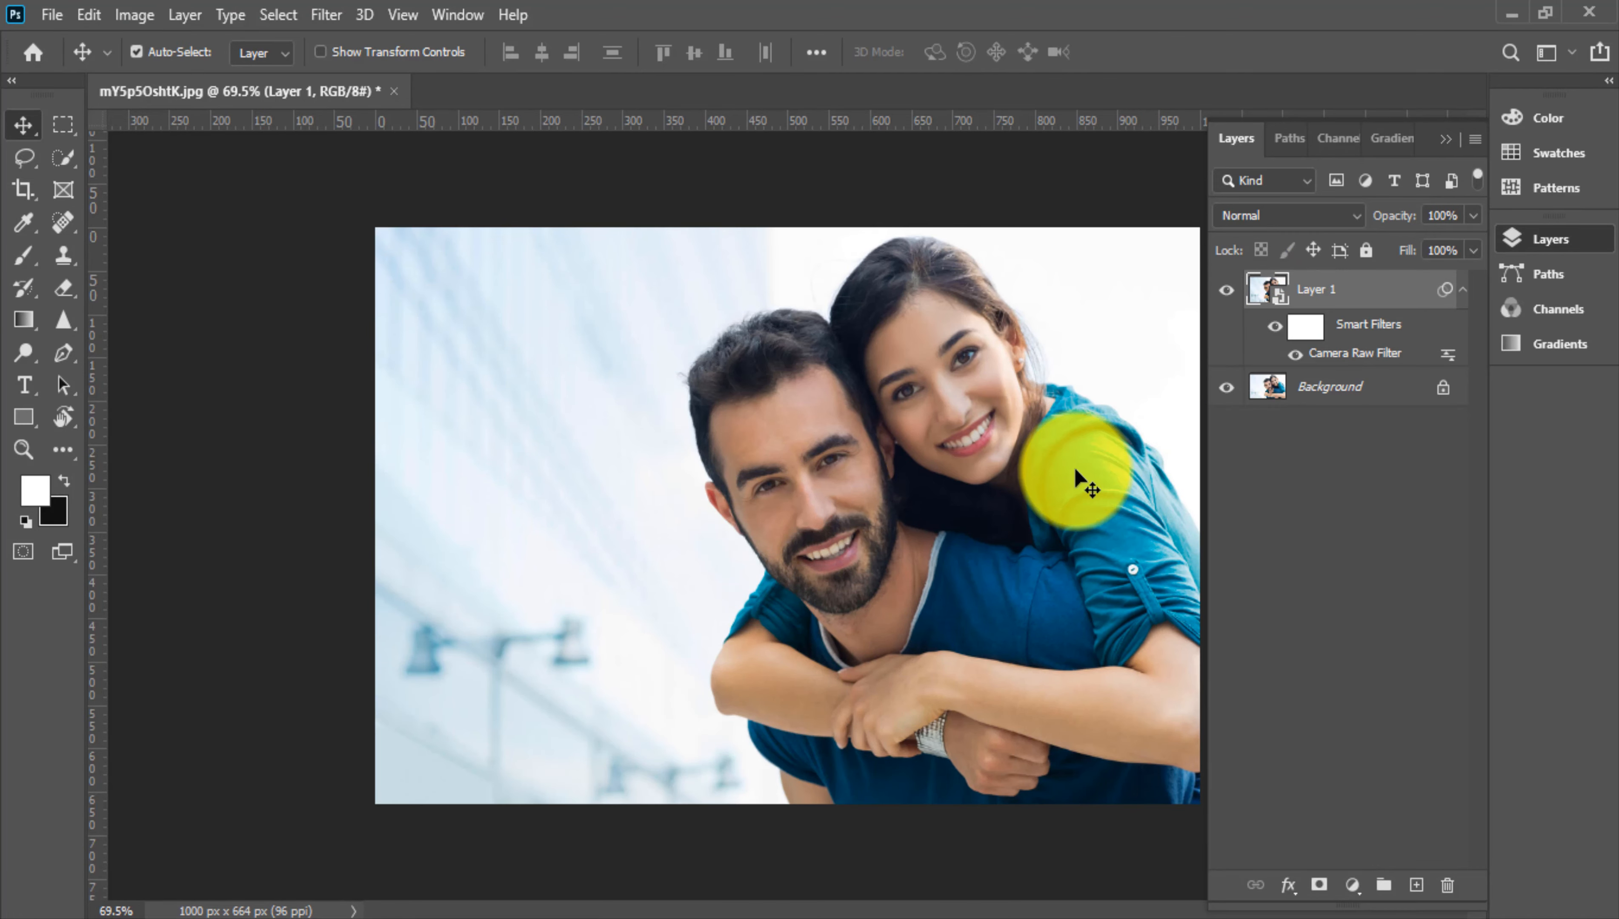
drag(938, 434, 969, 398)
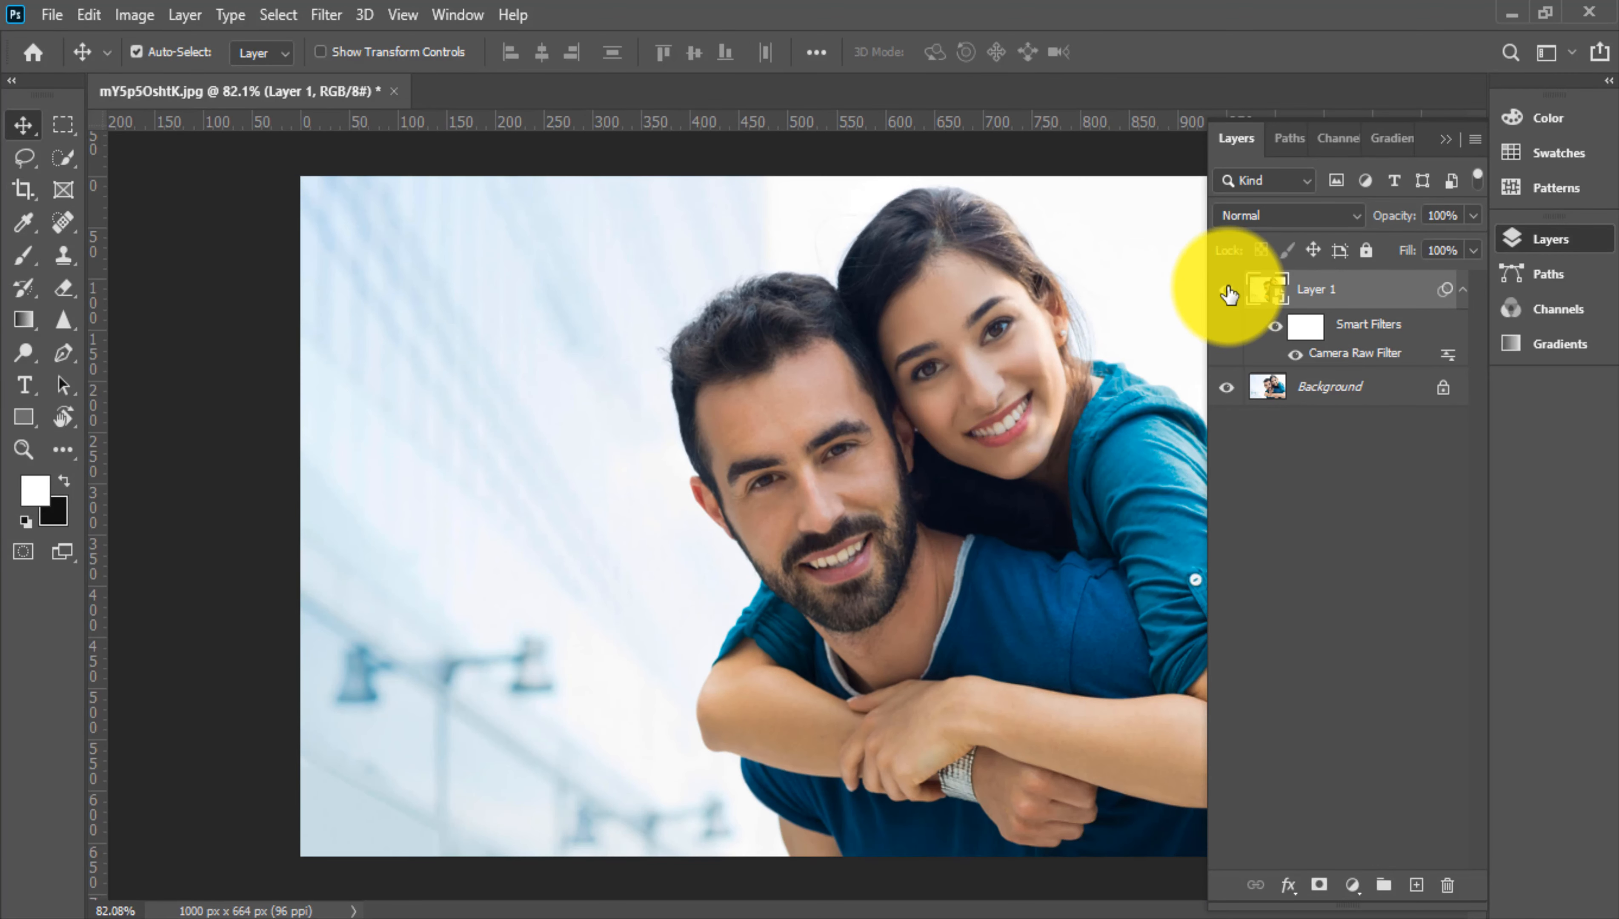
click(1228, 291)
click(1227, 291)
click(1228, 291)
click(1227, 290)
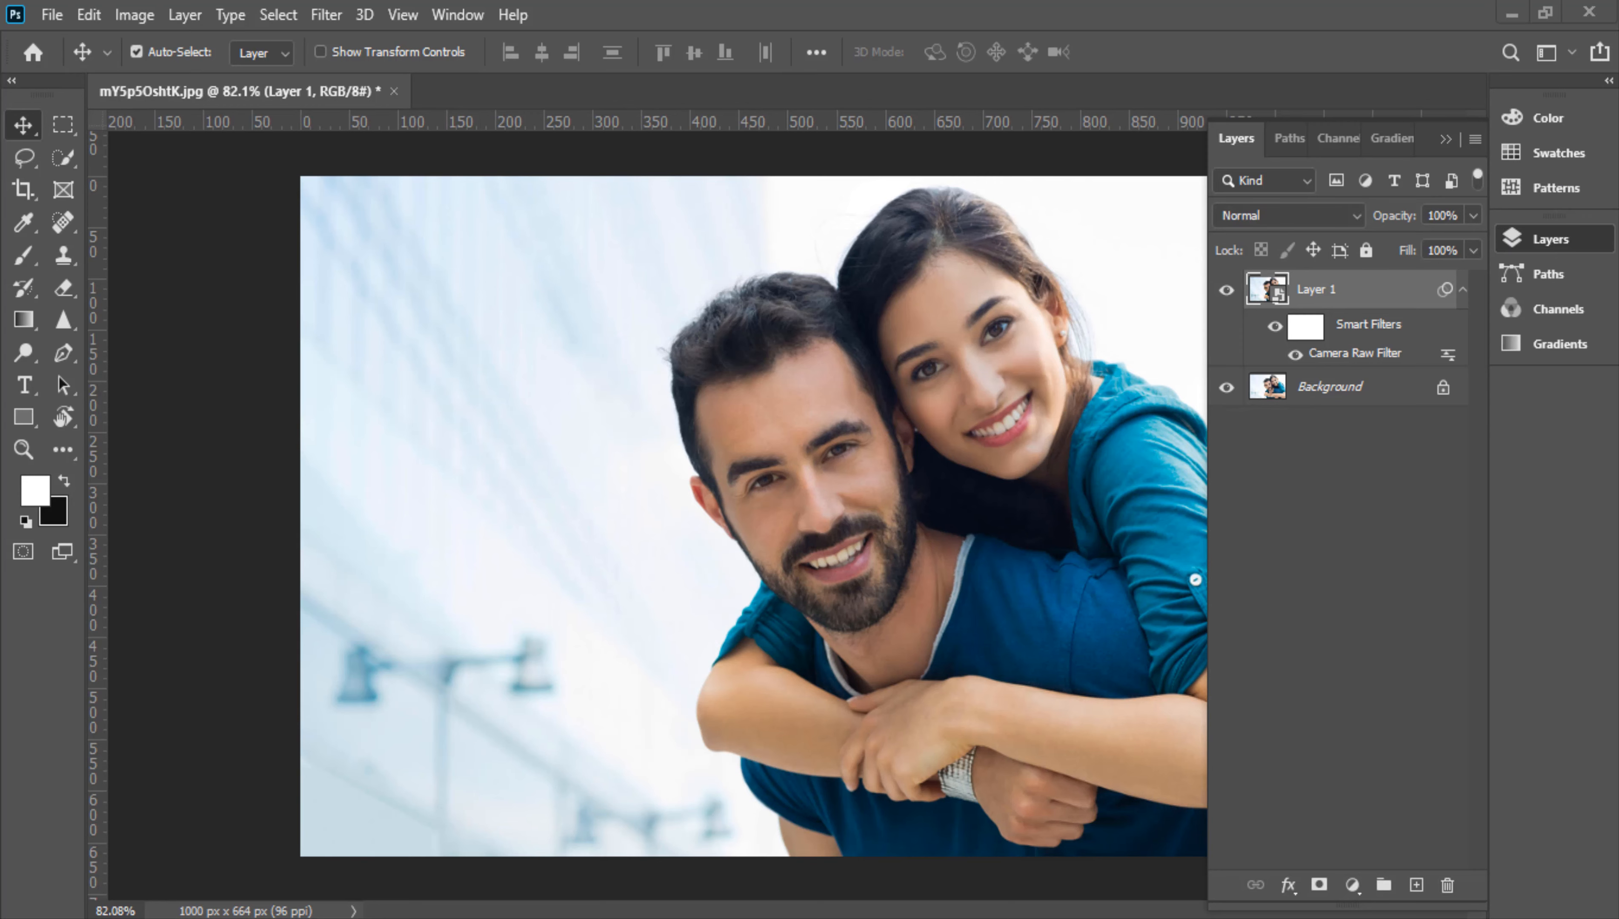
Step: Set the Camera Raw smart filter's blend mode to Overlay and lower Layer 1's opacity to 83%
double_click(1456, 365)
click(687, 189)
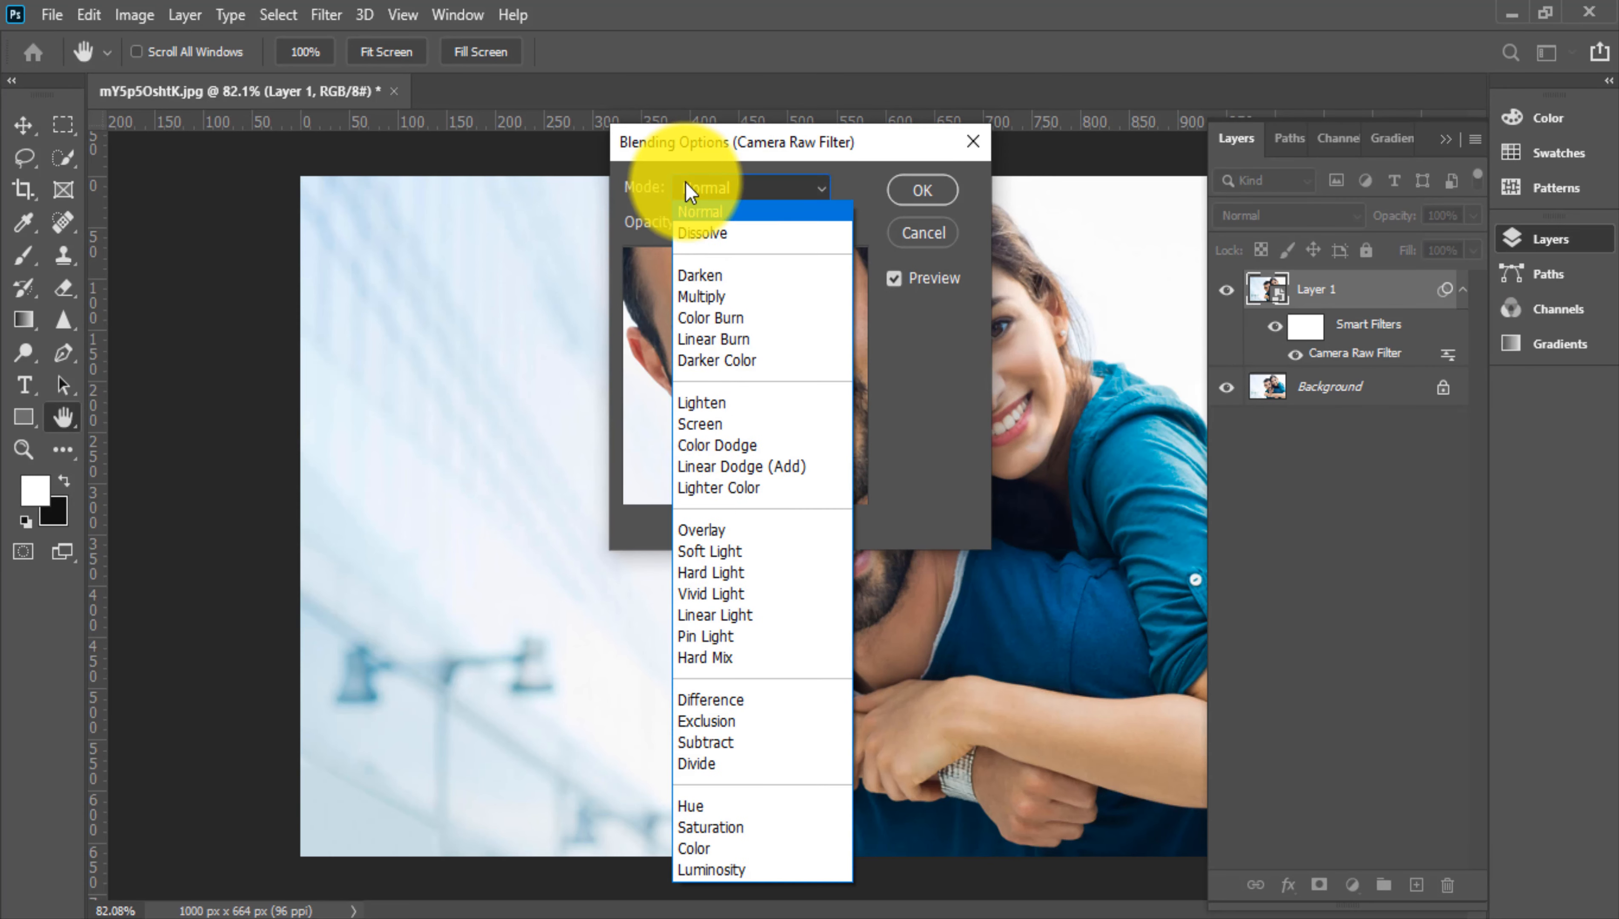
click(711, 532)
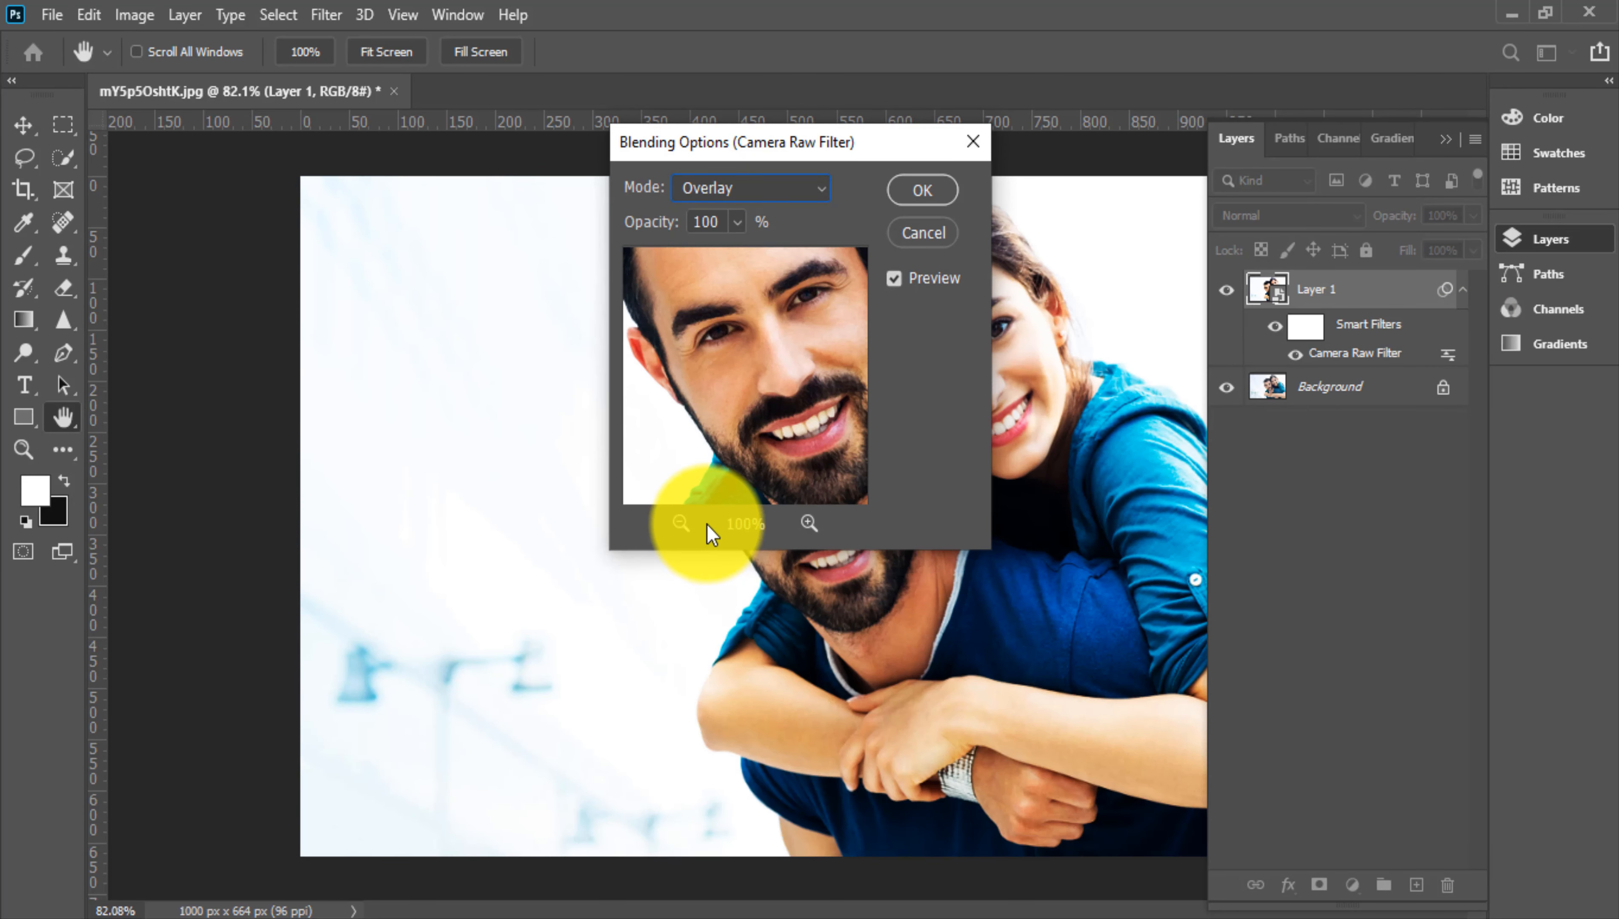
click(935, 194)
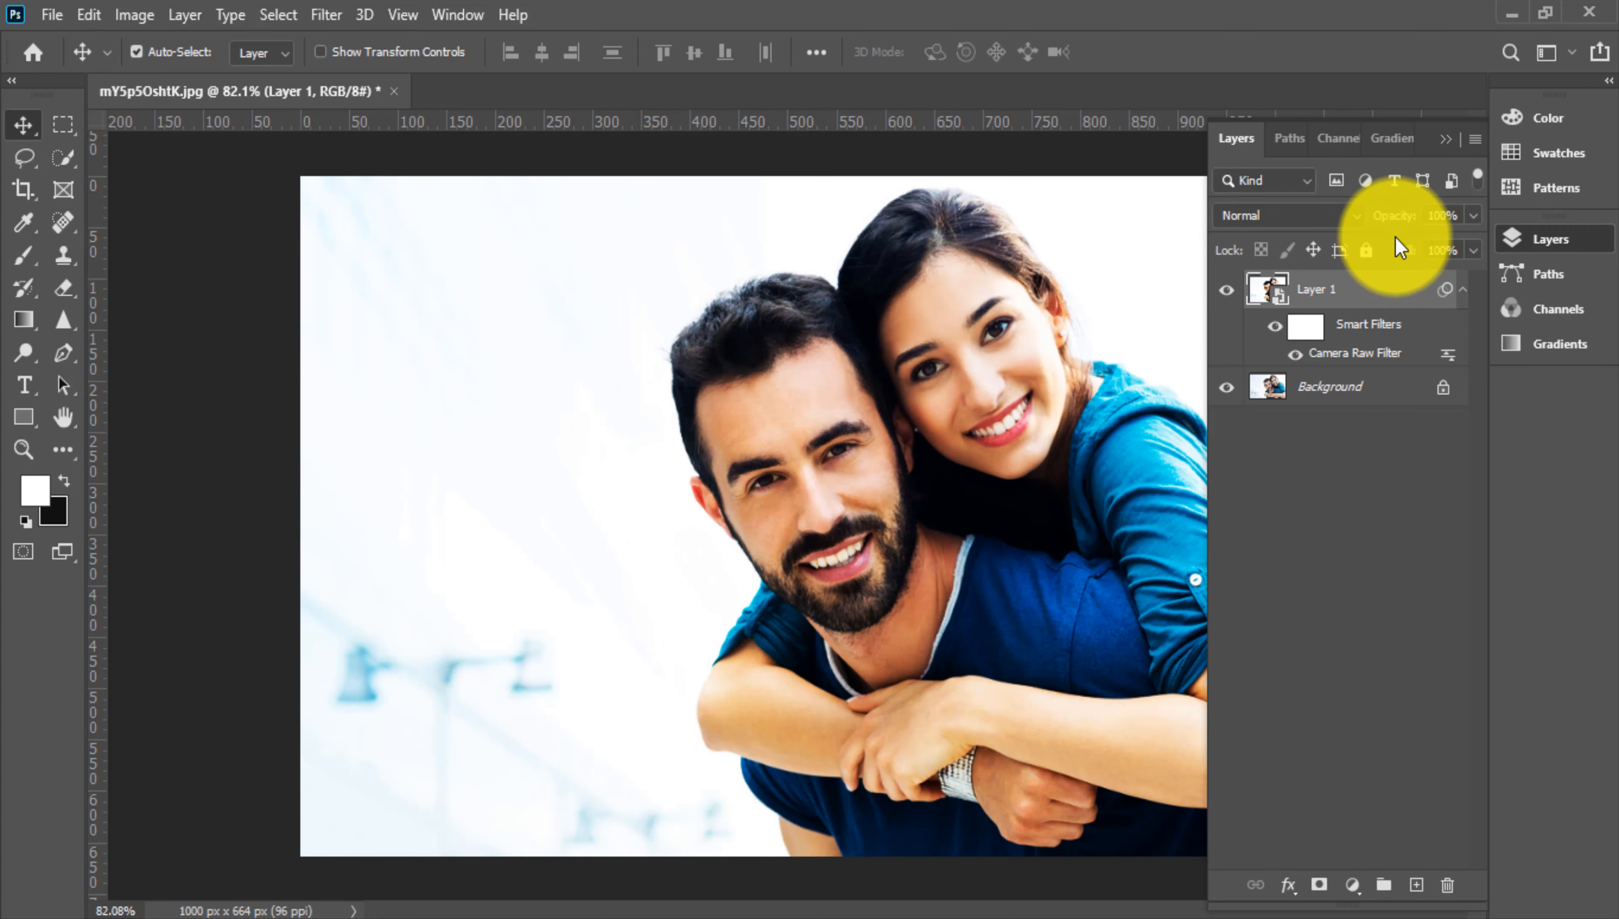
click(1272, 304)
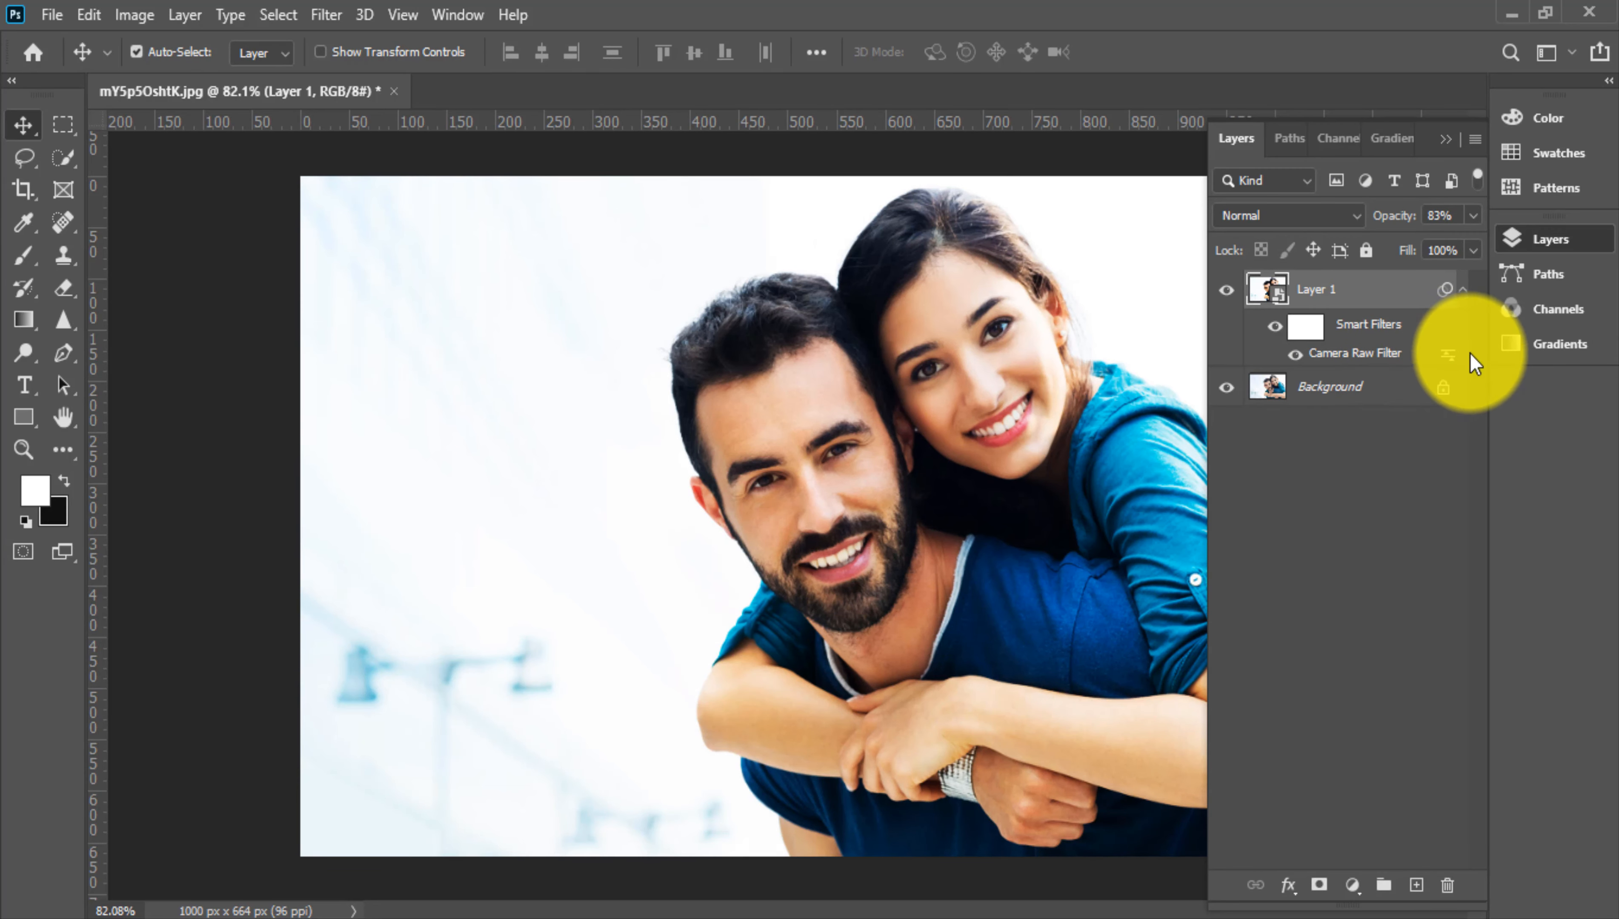
Step: Reduce the blending opacity of the Camera Raw smart filter to about 47%
double_click(1447, 355)
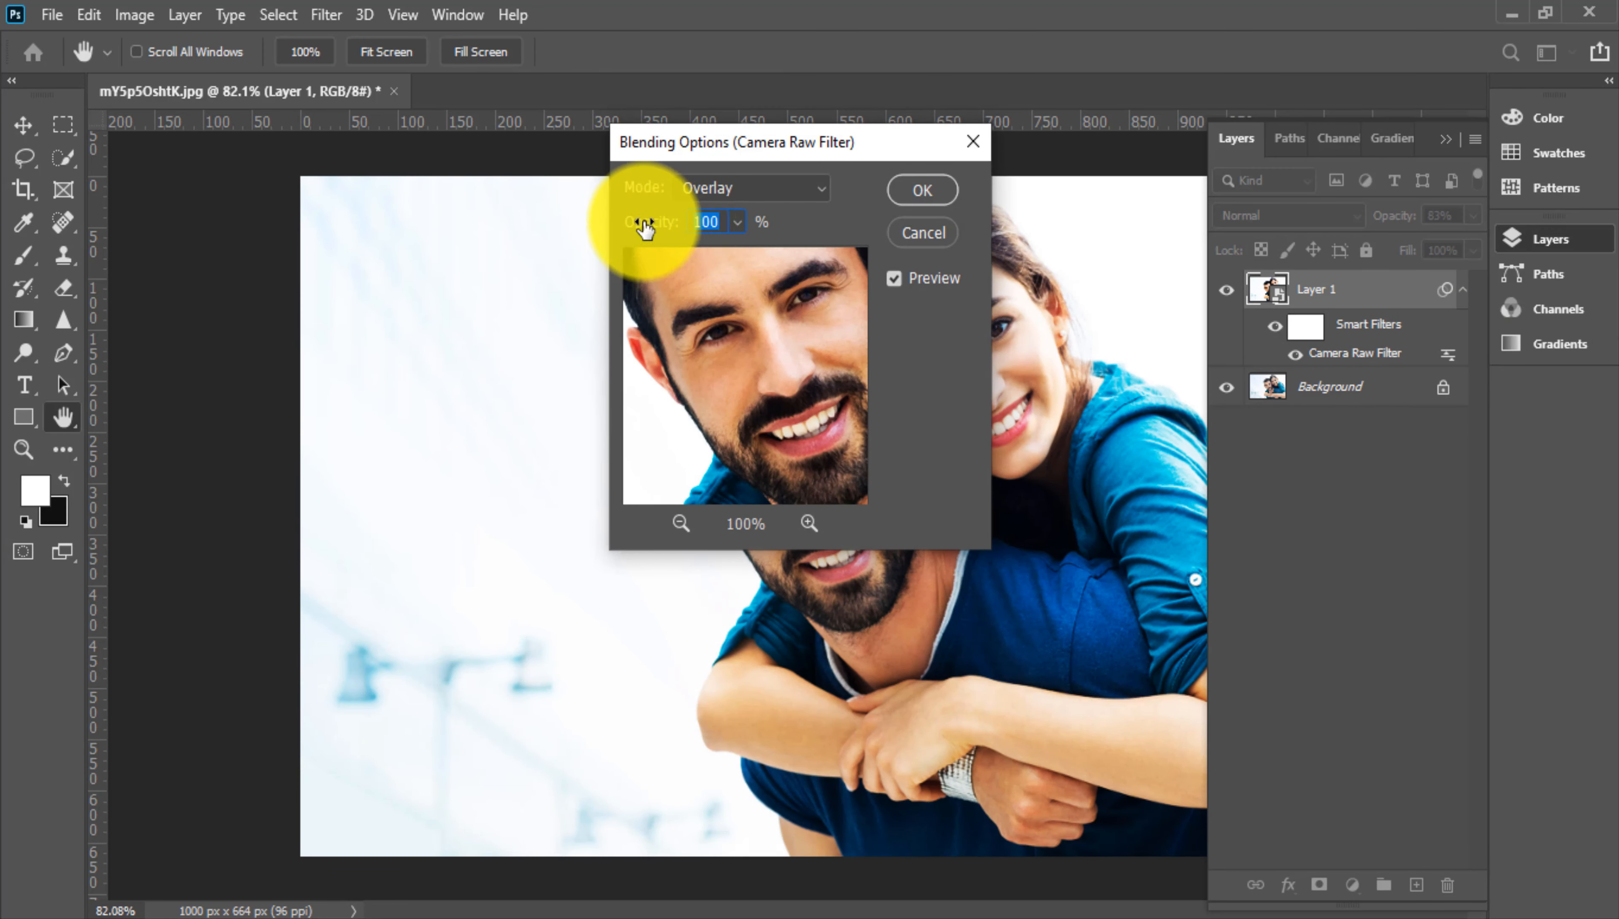
drag(643, 225, 567, 217)
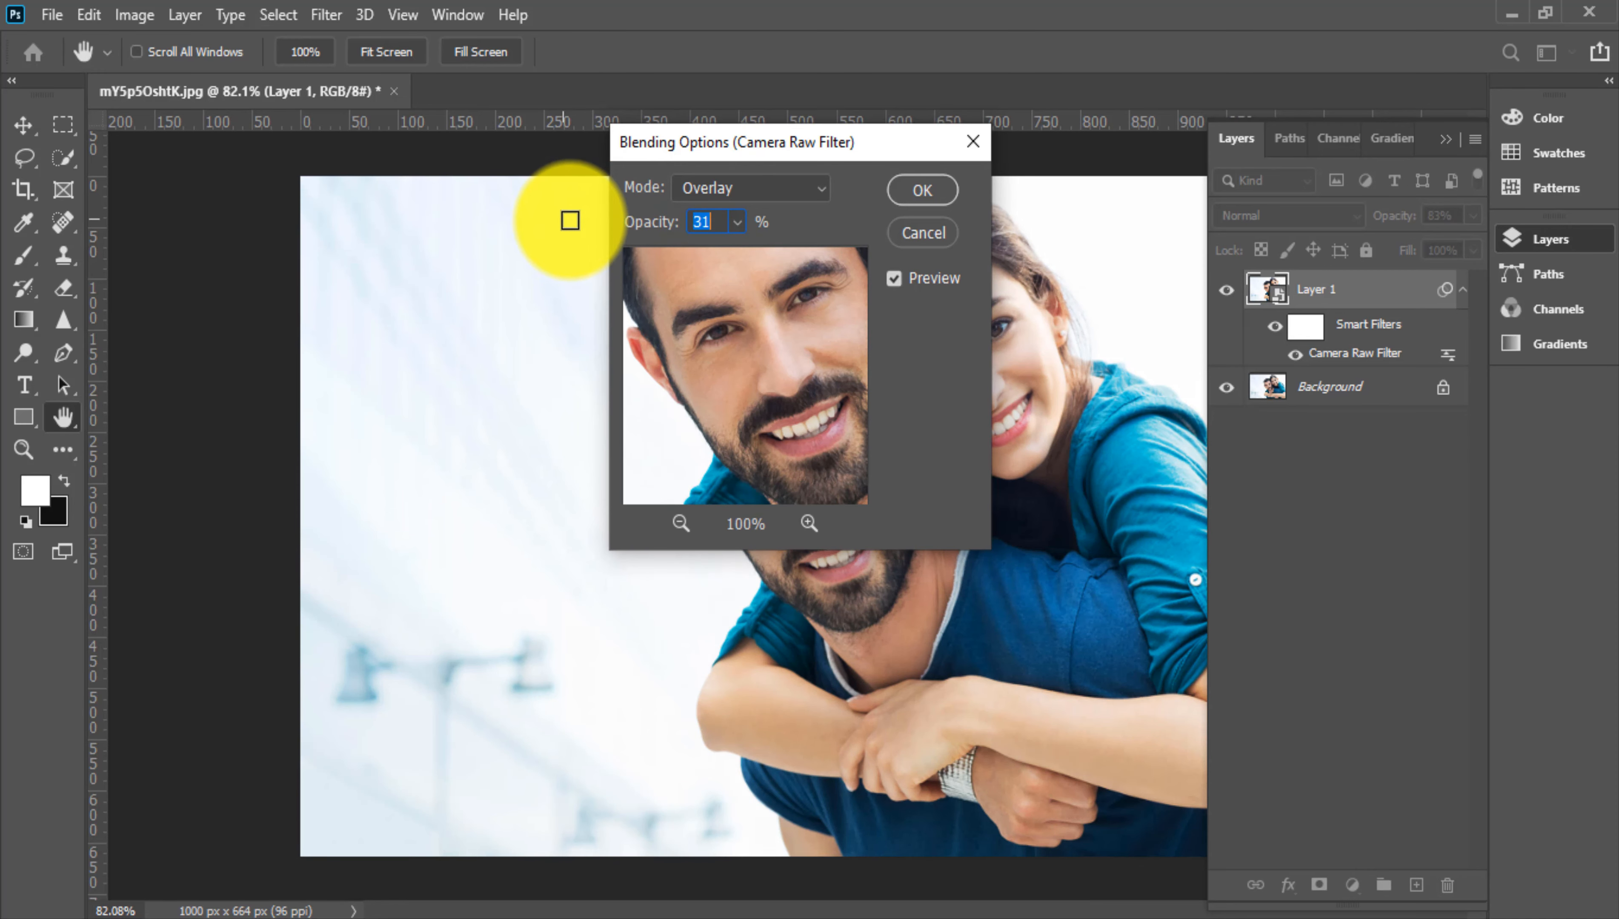
drag(847, 173, 556, 199)
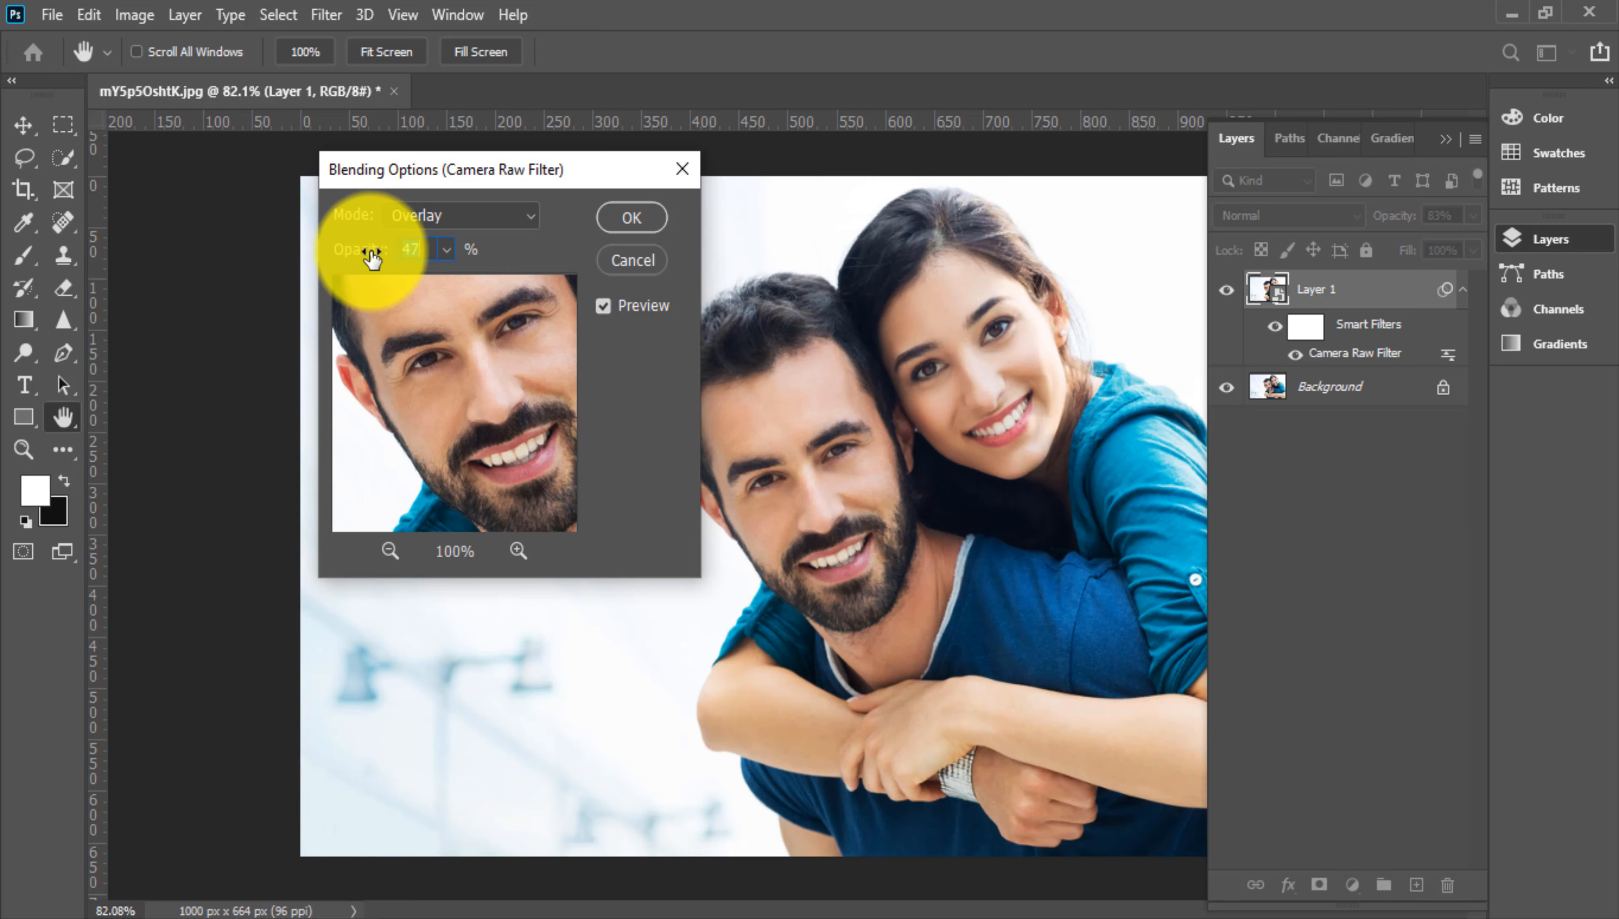
click(623, 225)
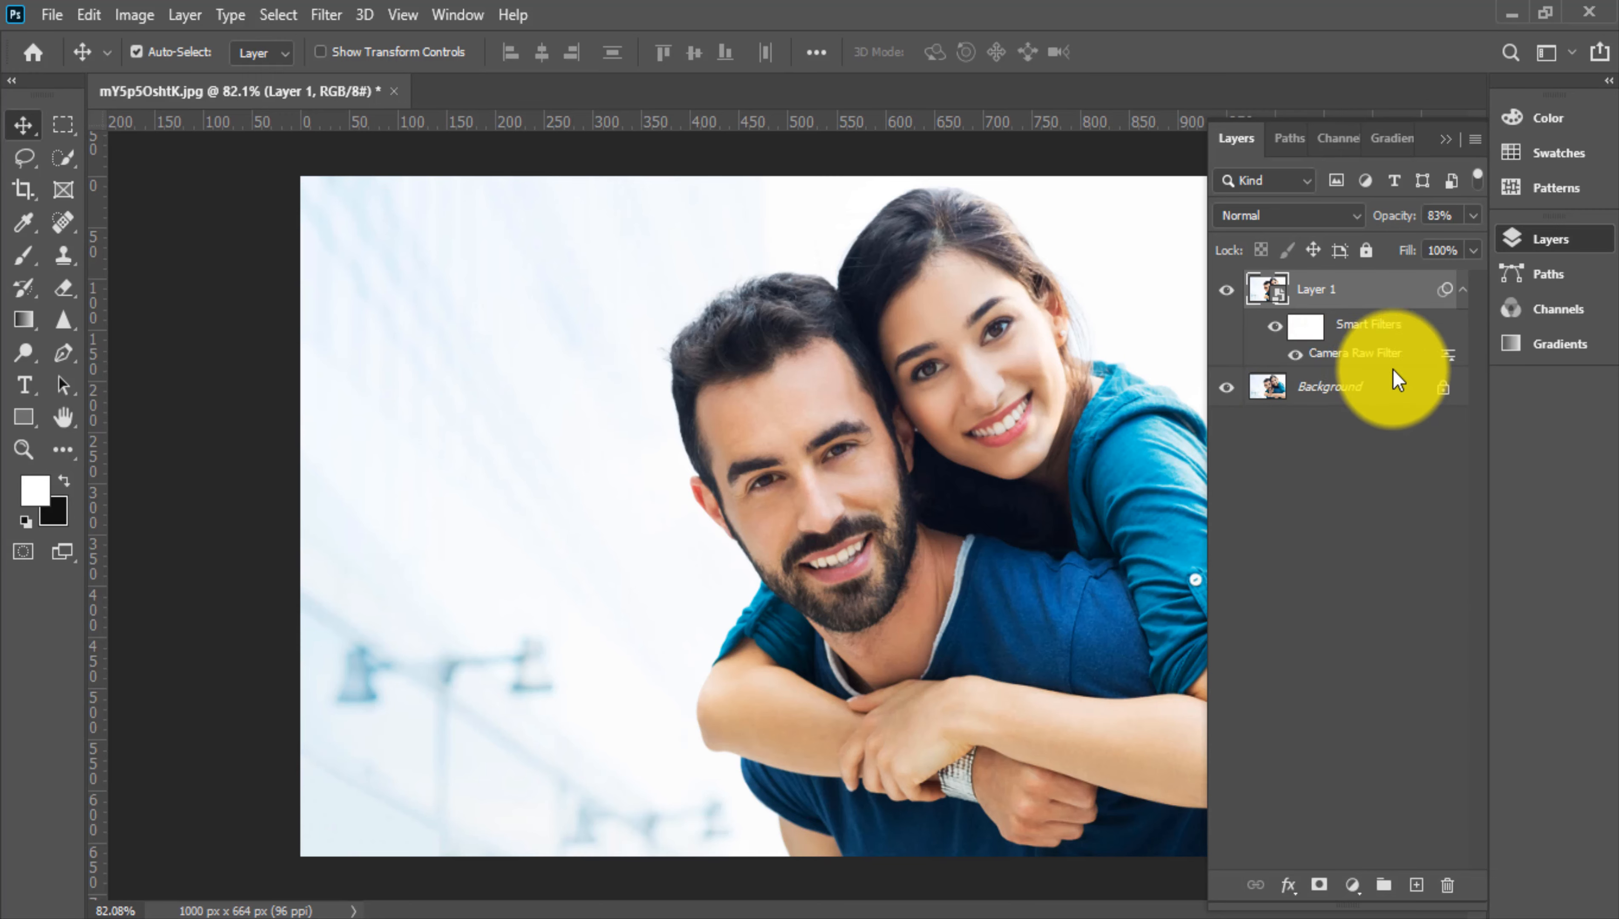
Step: Review the Camera Raw filter's edit settings and set its blending opacity to about 57%
double_click(1339, 360)
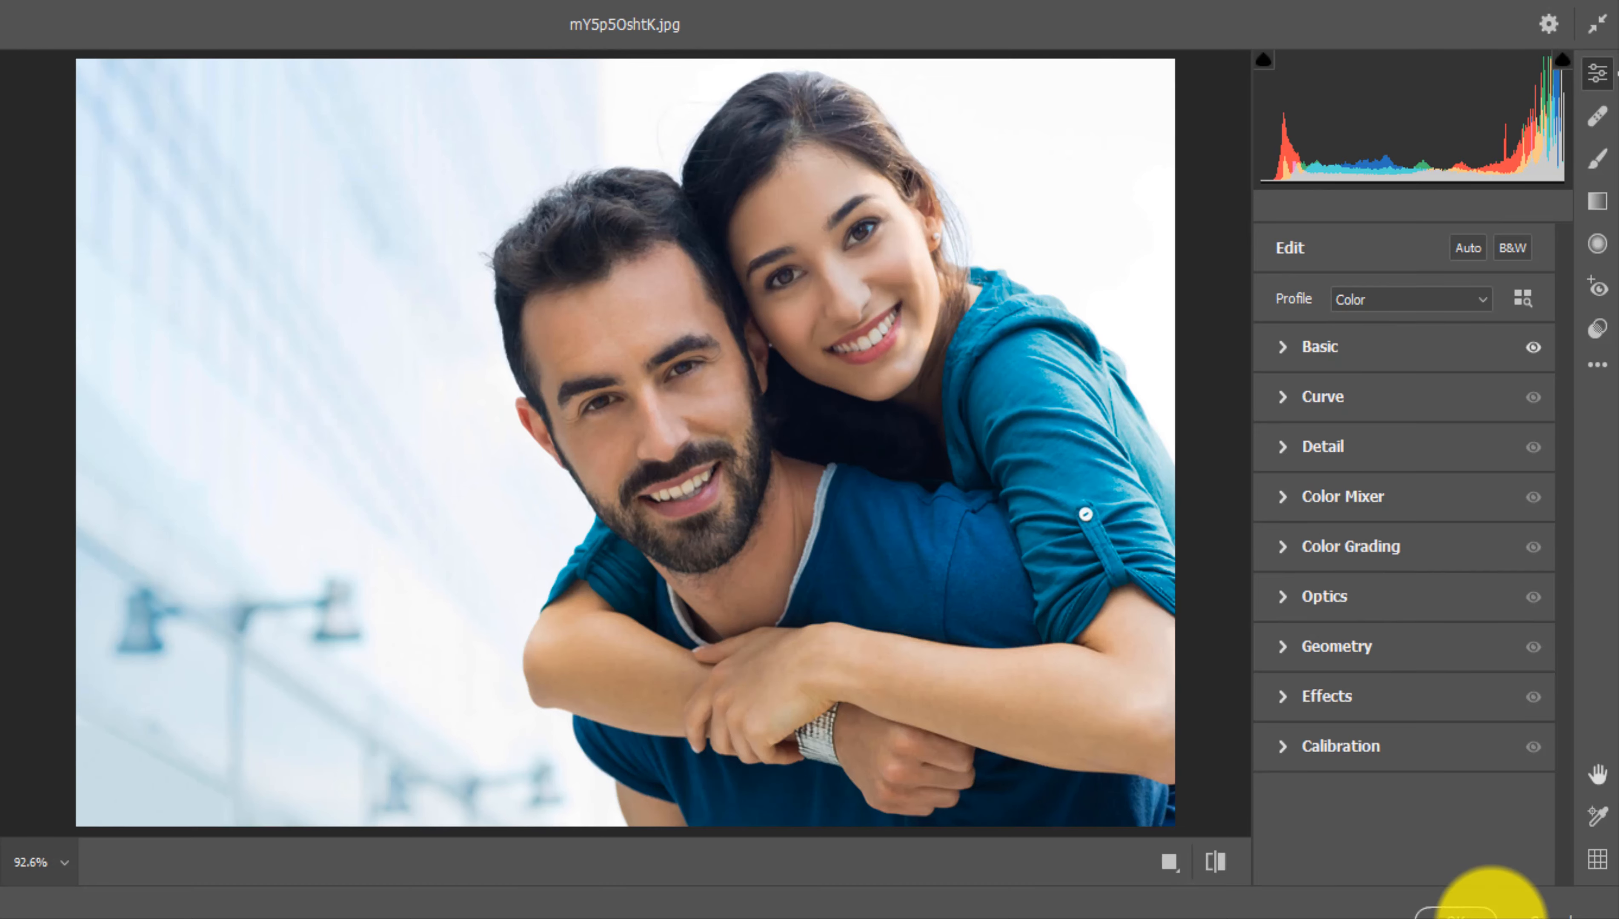
click(1455, 912)
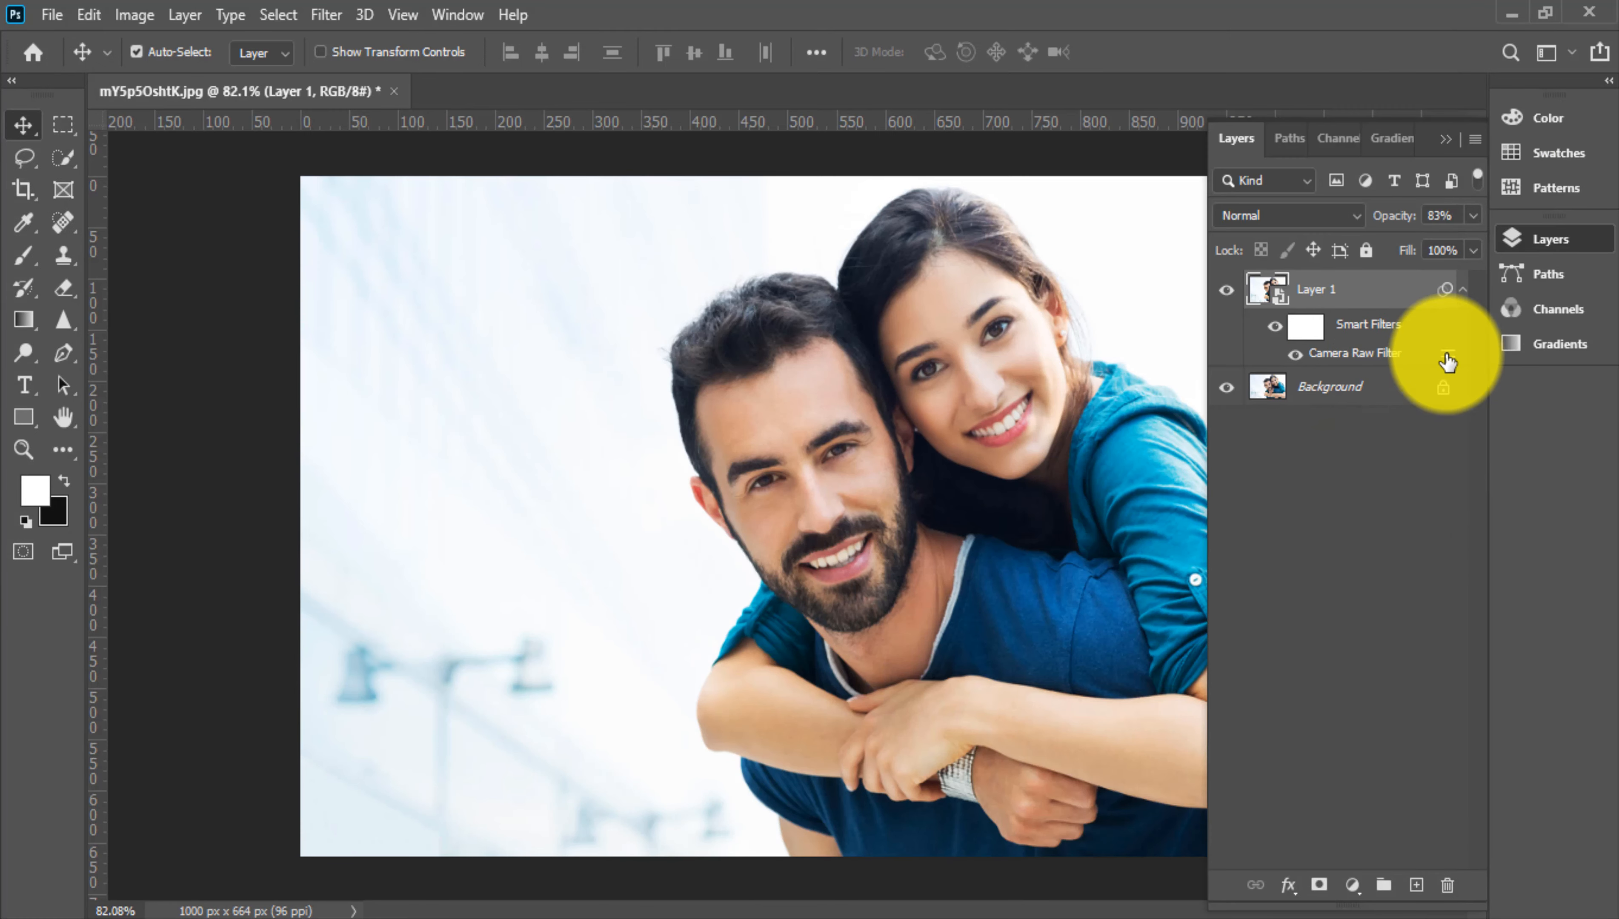
double_click(1446, 358)
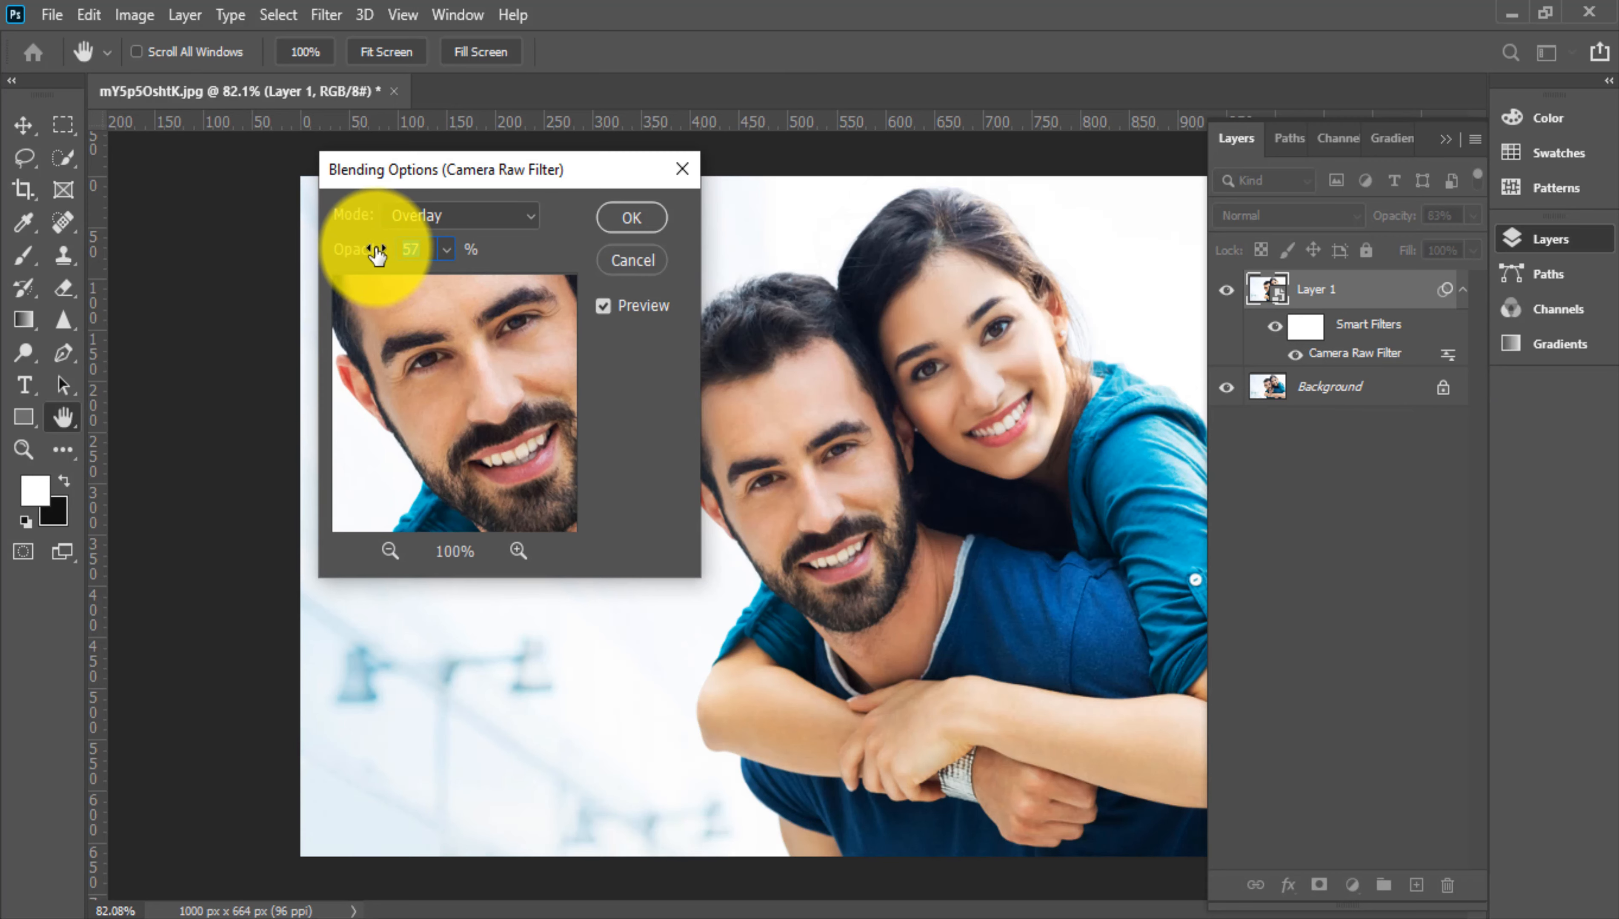
click(632, 217)
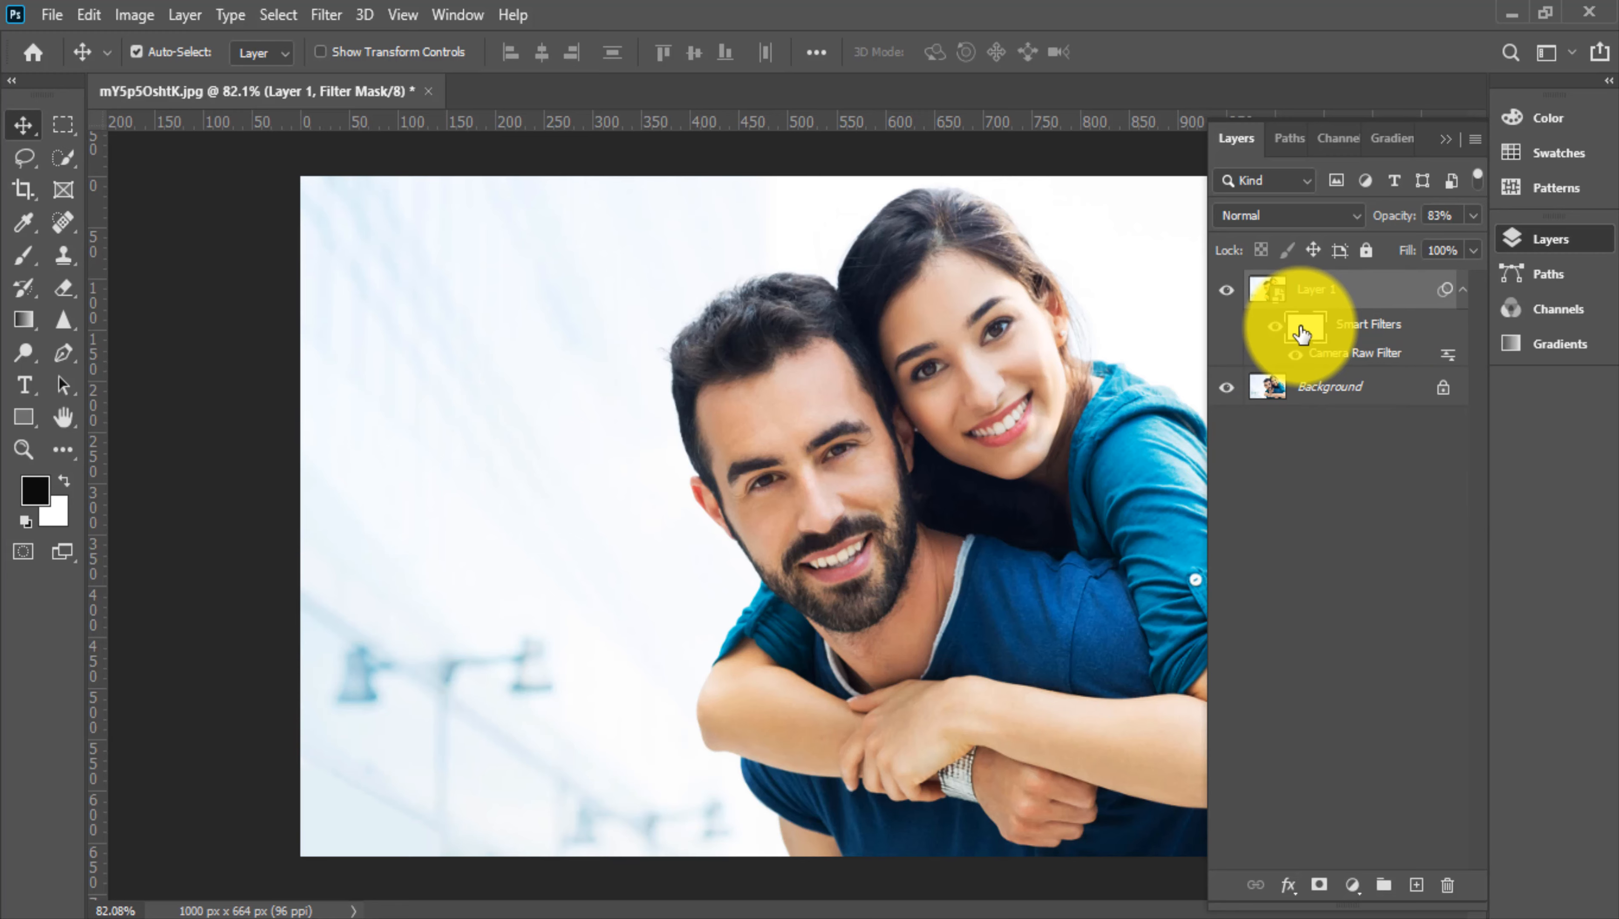
Step: Add a white layer mask to Layer 1 and ready the Brush tool with a black foreground colour
click(1330, 304)
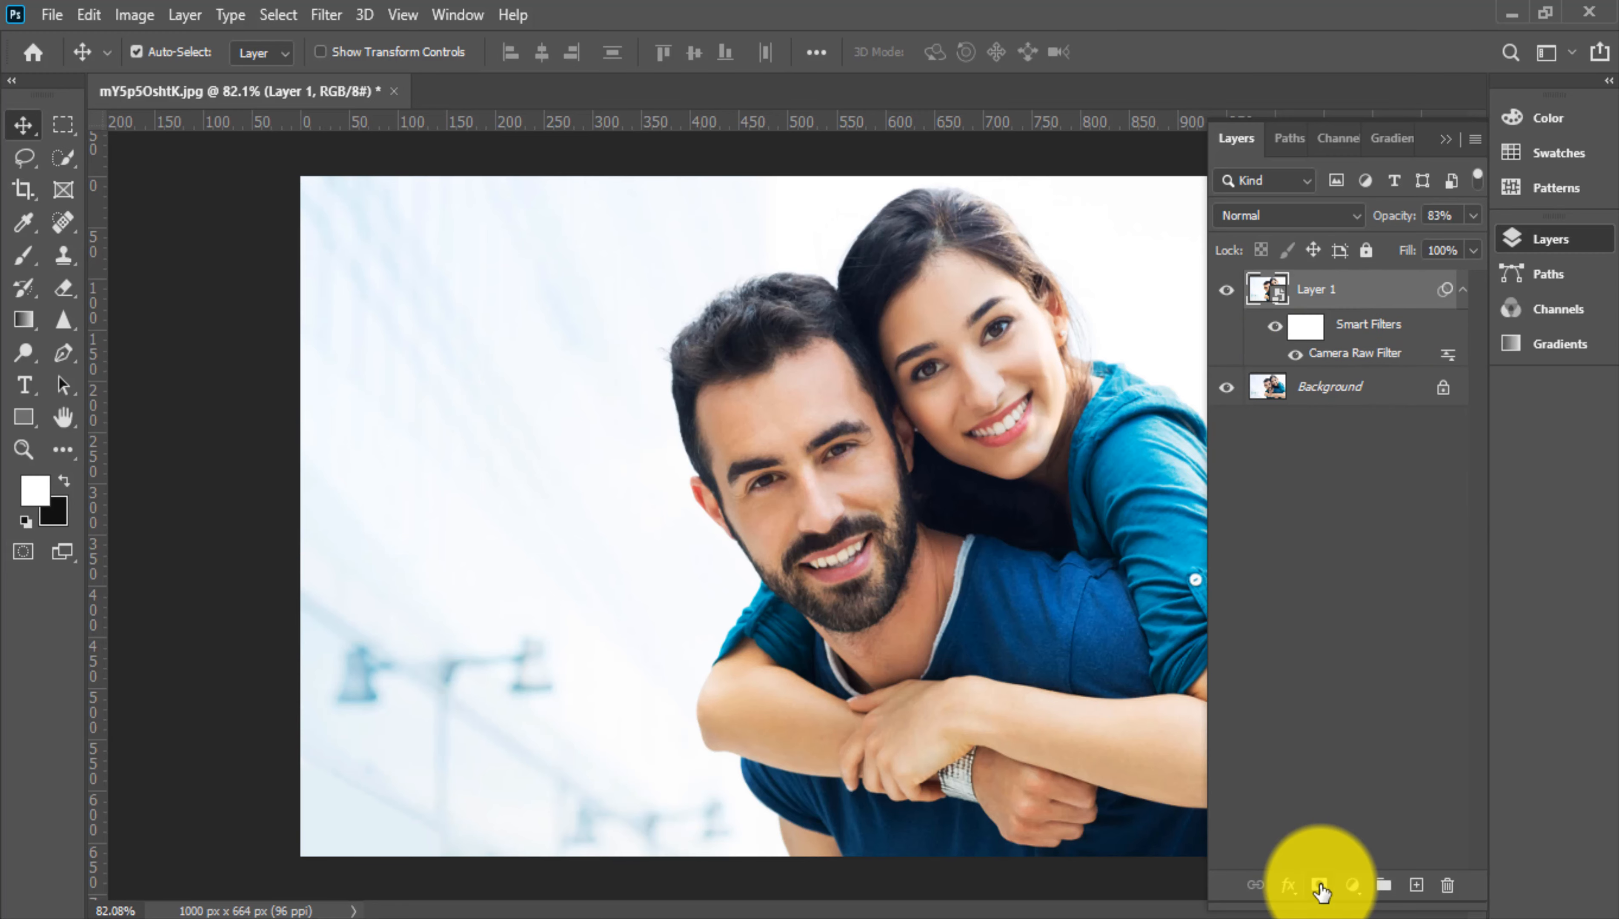
click(1320, 891)
key(b)
key(x)
scroll(771, 450, up, 3)
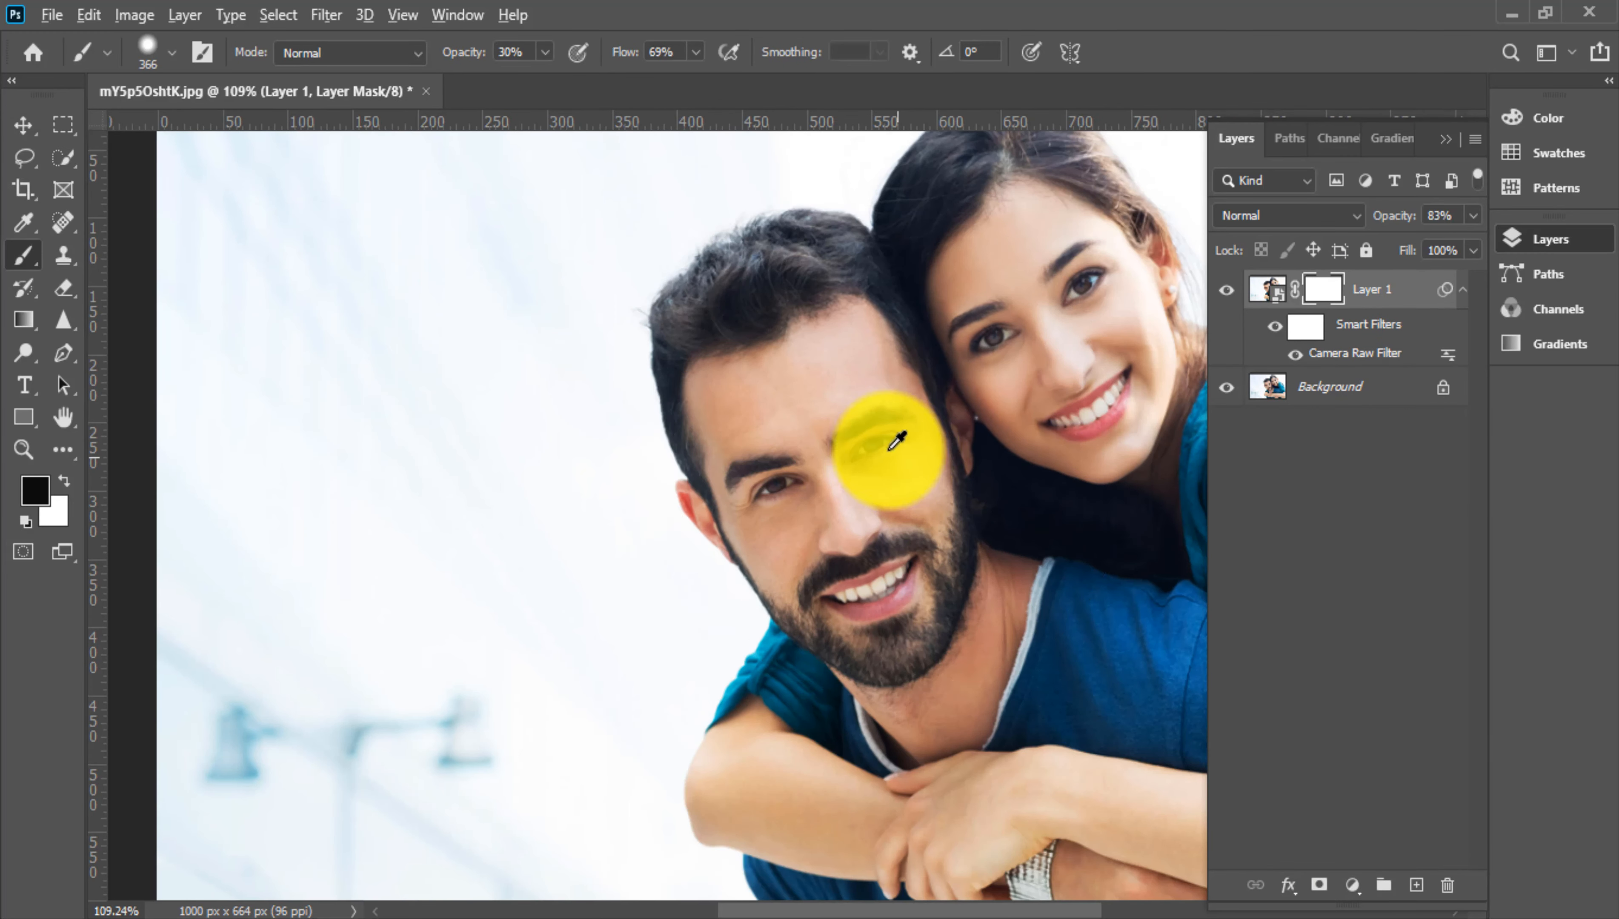
Step: Set the brush opacity to 40% and resize the soft brush to about 121 px for the man's face
drag(869, 452, 738, 452)
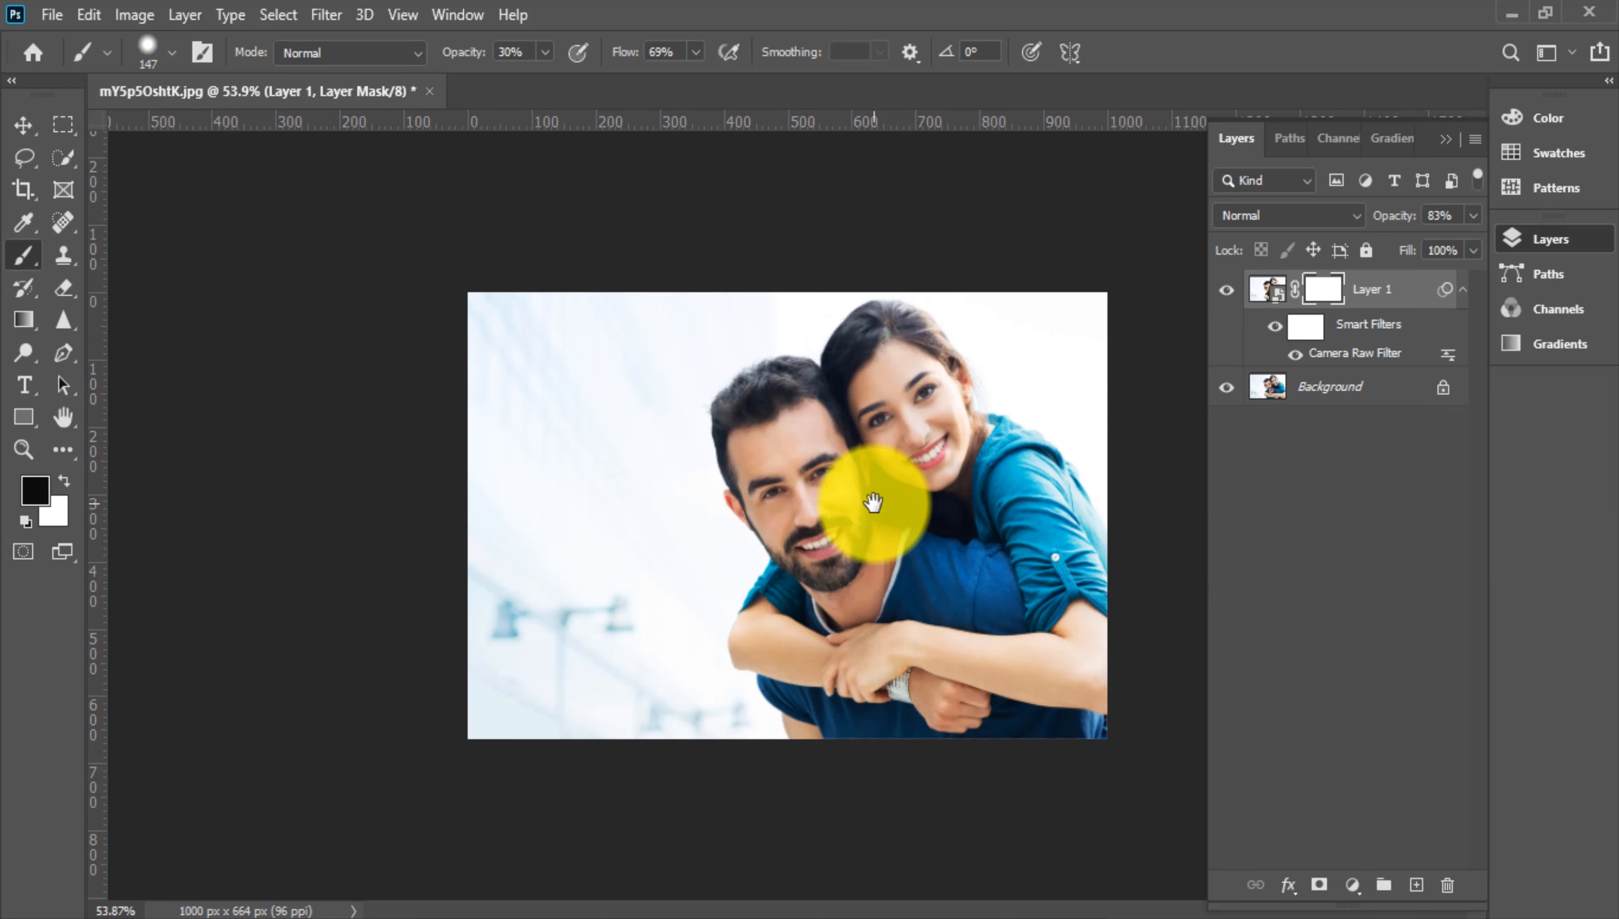
drag(886, 508, 967, 485)
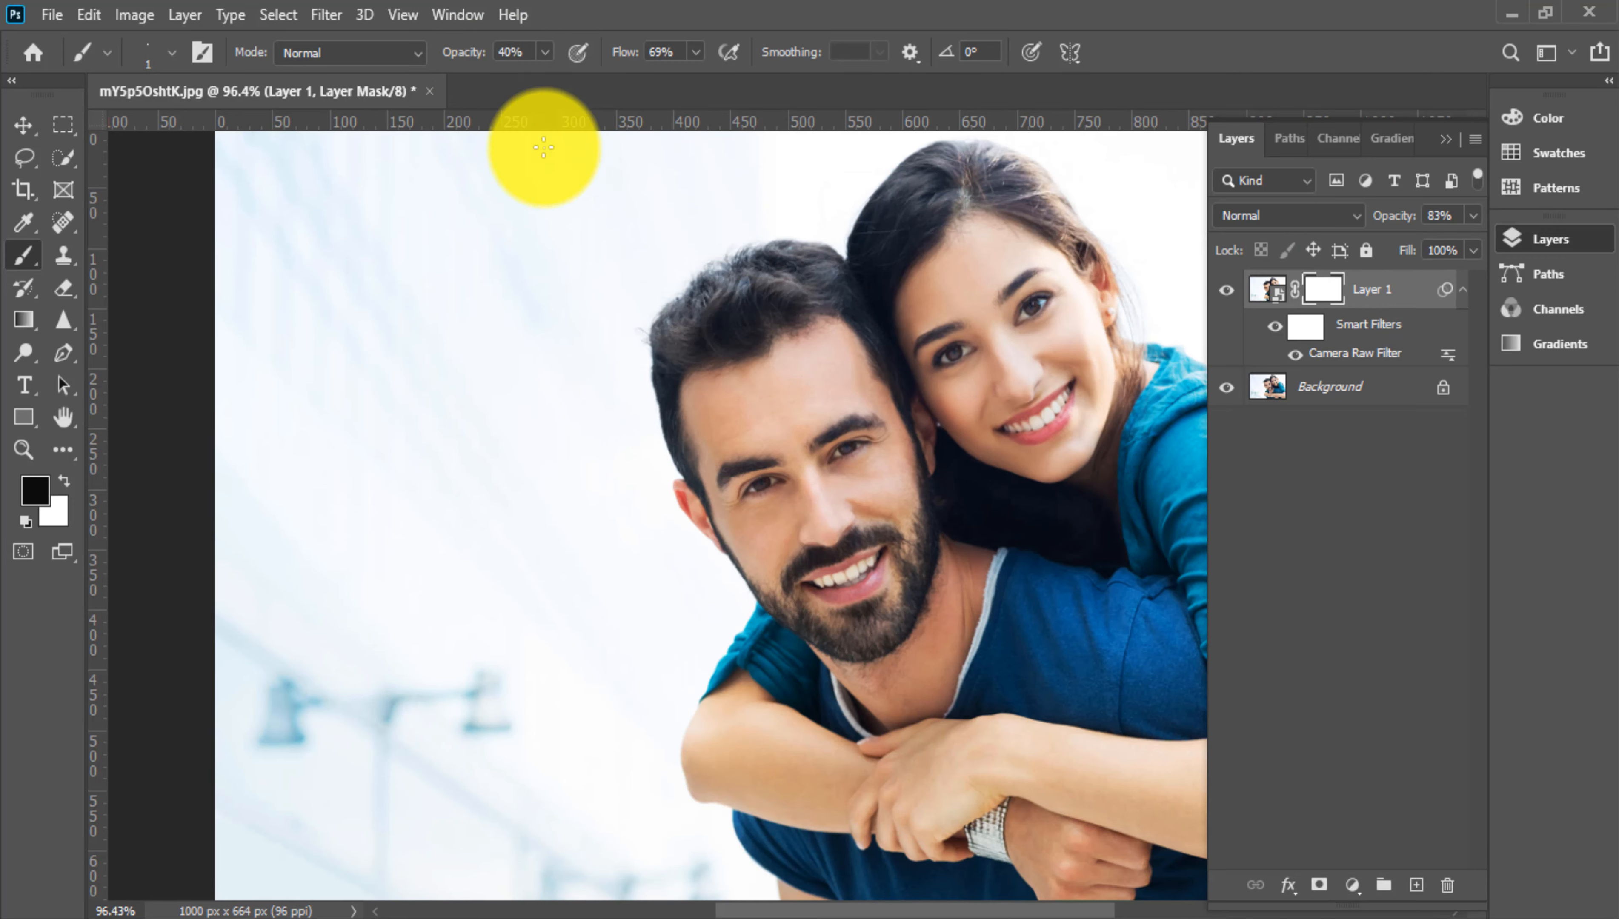
right_click(900, 412)
drag(1055, 339, 975, 335)
click(687, 280)
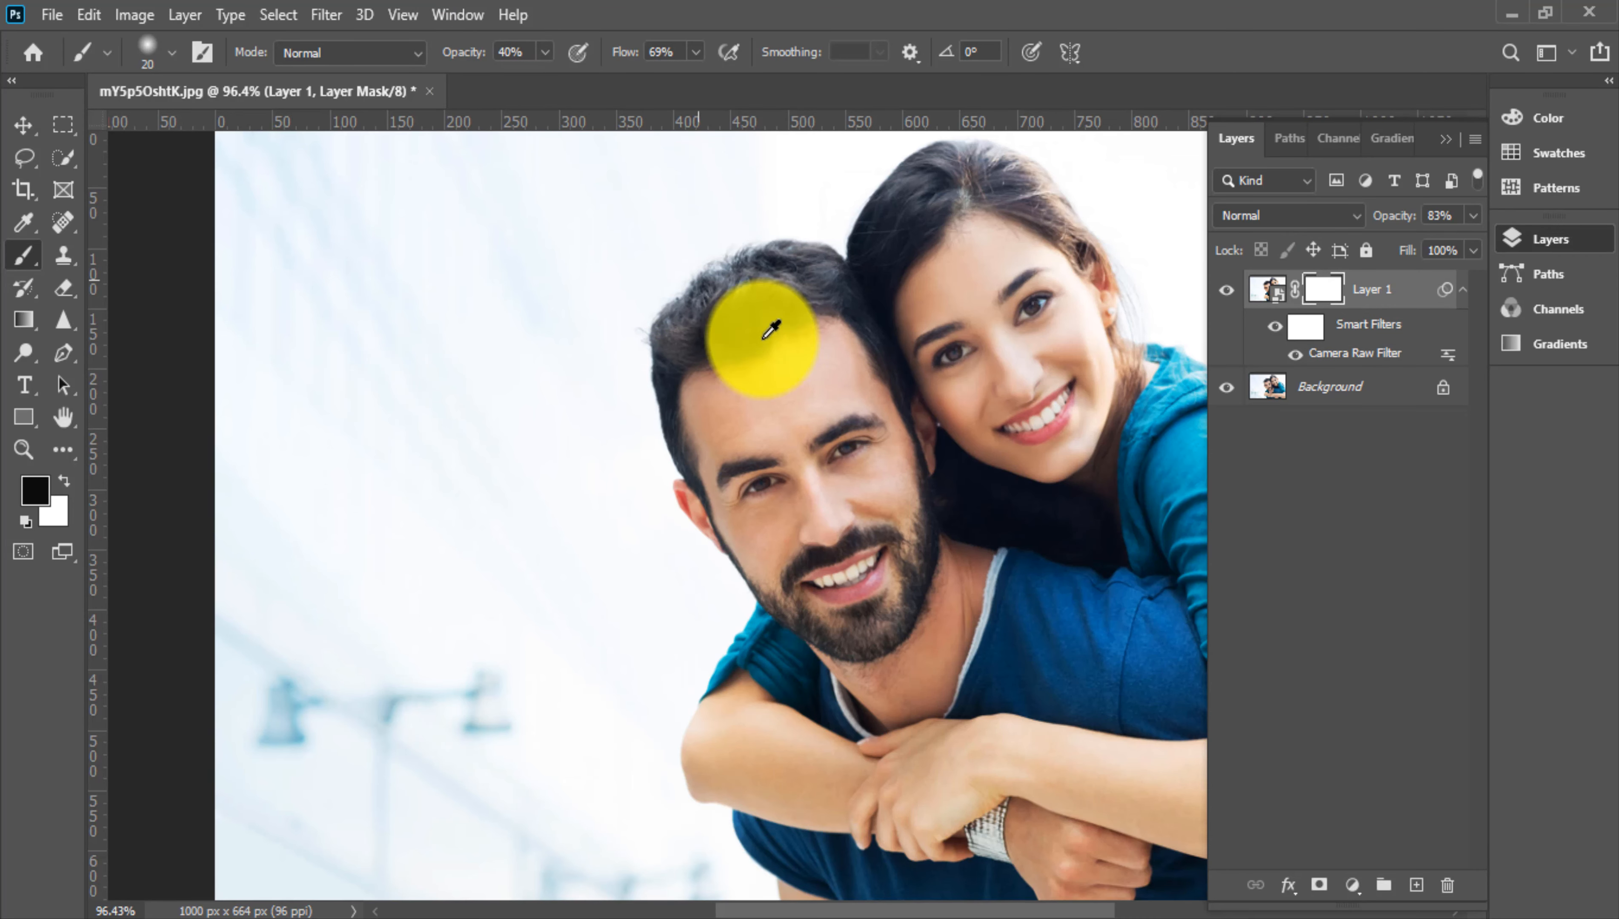
drag(776, 409, 858, 421)
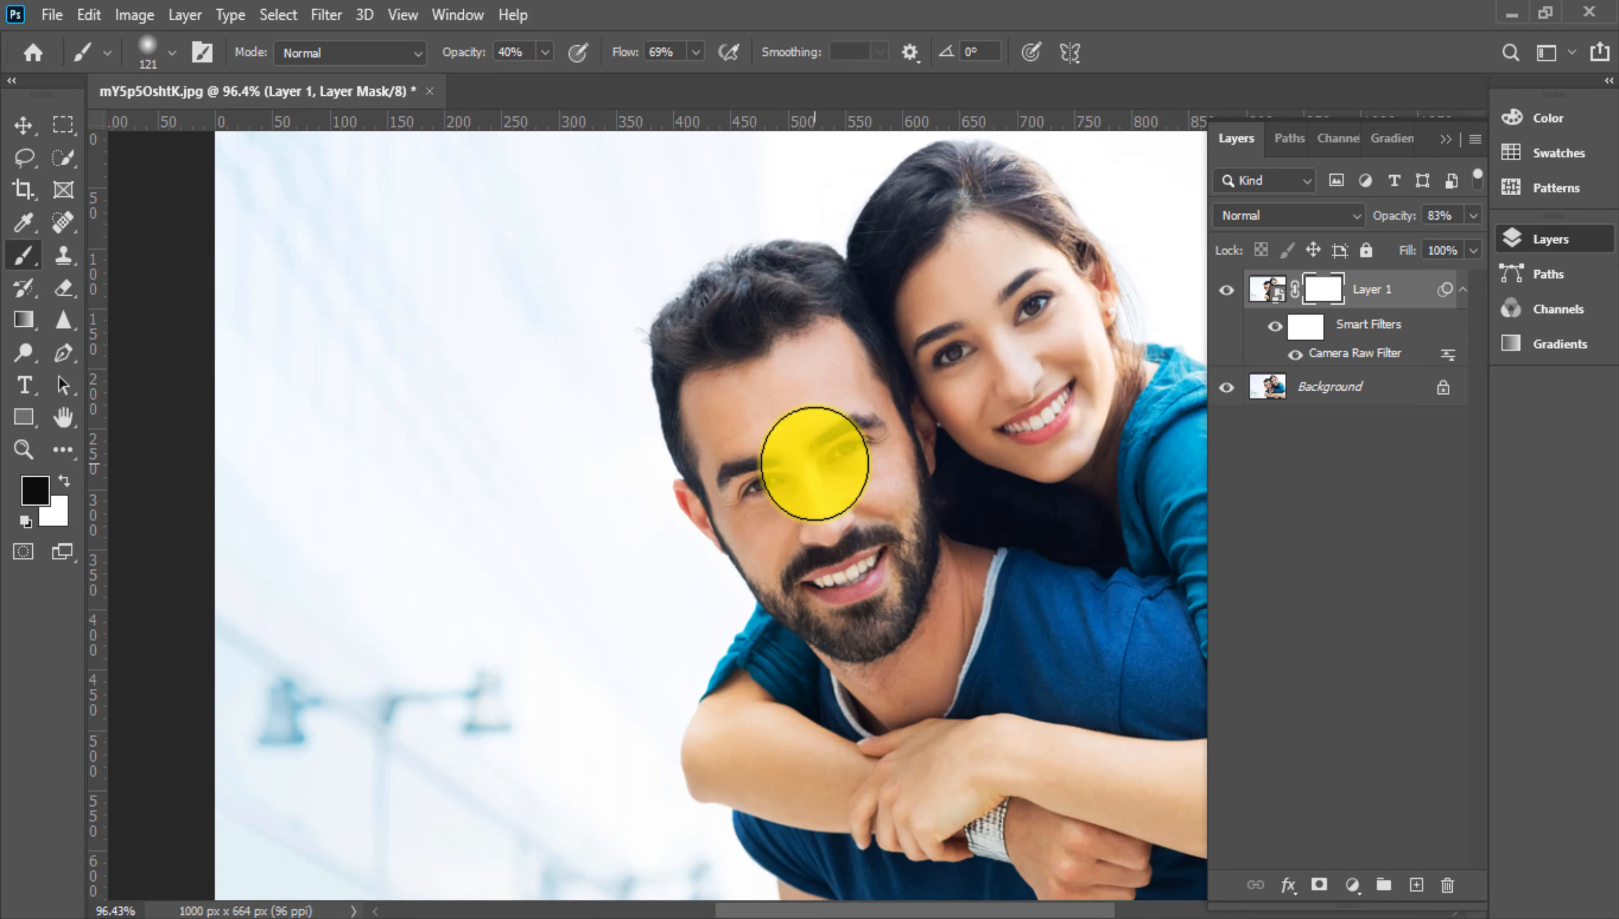
Step: Set the brush opacity to 70% and paint black on Layer 1's mask over the man's face
key(7)
mouse_move(845, 498)
mouse_down()
mouse_move(870, 544)
mouse_move(859, 491)
mouse_move(913, 443)
mouse_up()
key(ctrl+space)
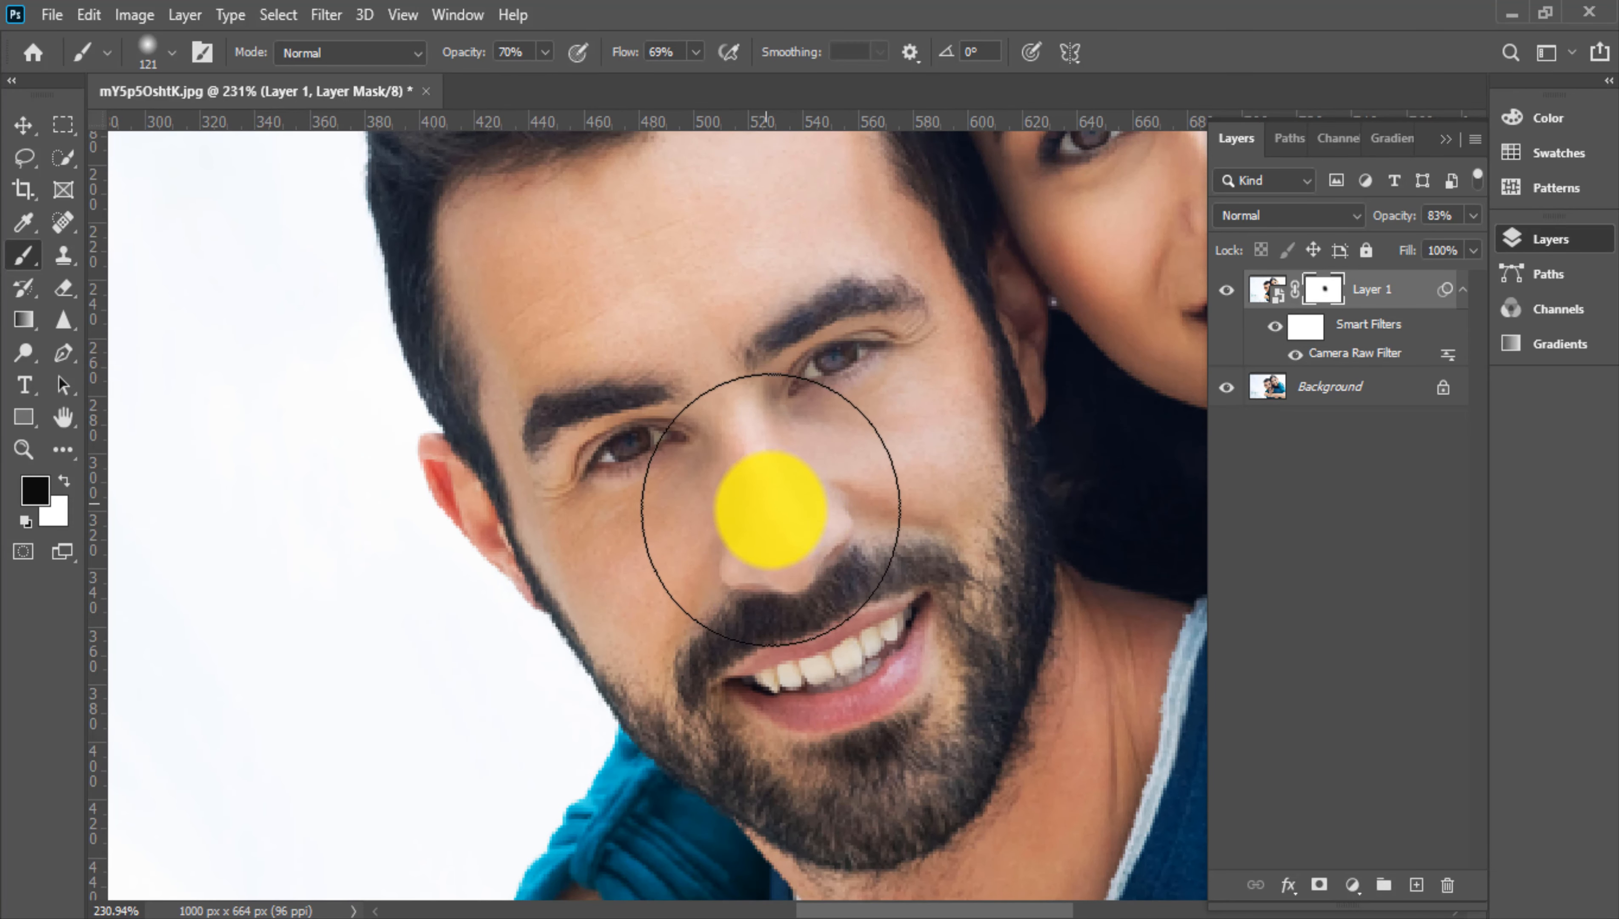
drag(767, 508, 752, 494)
mouse_move(773, 389)
mouse_down()
mouse_move(698, 449)
mouse_move(571, 289)
mouse_move(646, 408)
mouse_up()
Step: Paint black on Layer 1's mask over the woman's face and forehead to soften the filter effect there
key(space)
drag(549, 446, 344, 482)
drag(863, 322, 831, 259)
key(space)
drag(880, 394, 849, 570)
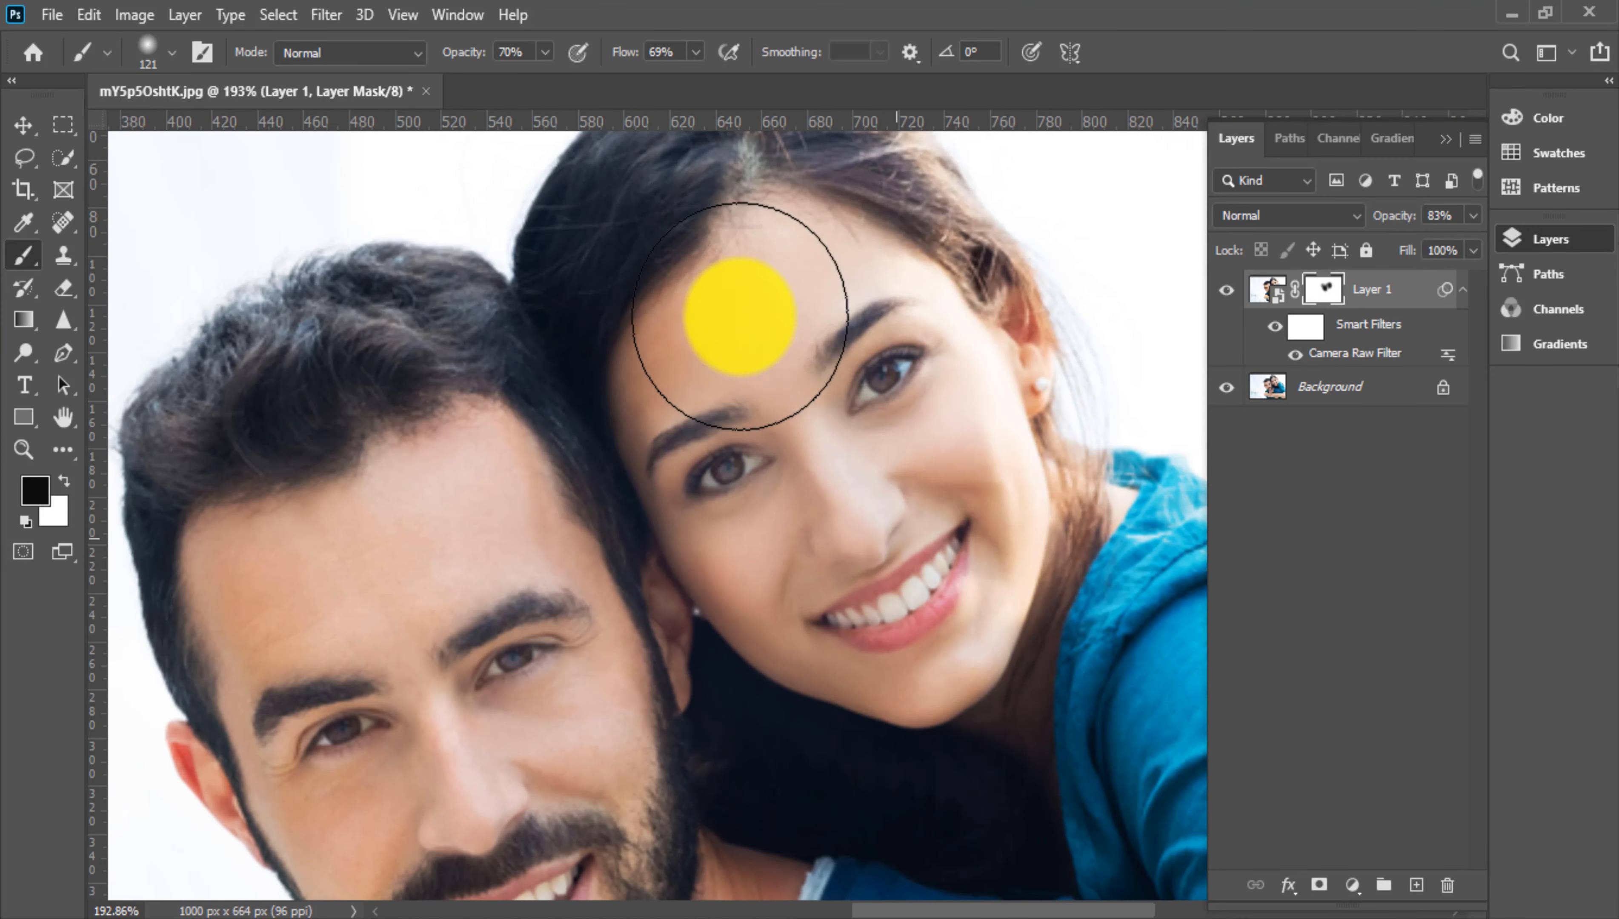
mouse_move(740, 315)
mouse_down()
mouse_move(751, 224)
mouse_move(708, 416)
mouse_up()
key(space)
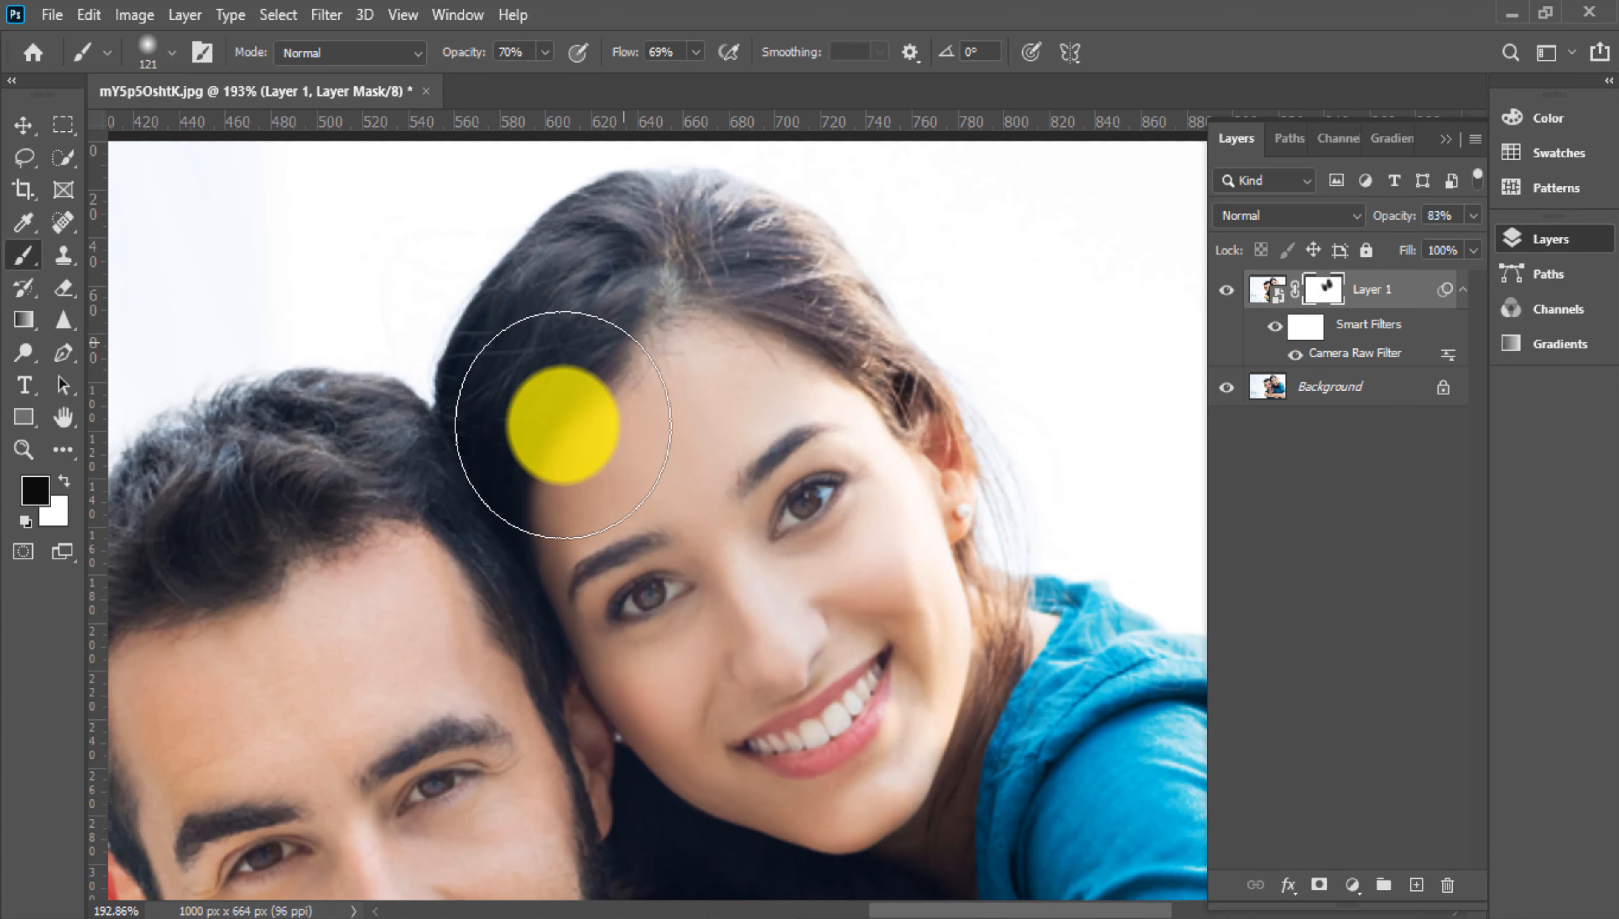
key(space)
drag(608, 492, 759, 323)
Step: Paint black on Layer 1's mask over the man's face, beard and neck
key(space)
drag(570, 609, 505, 290)
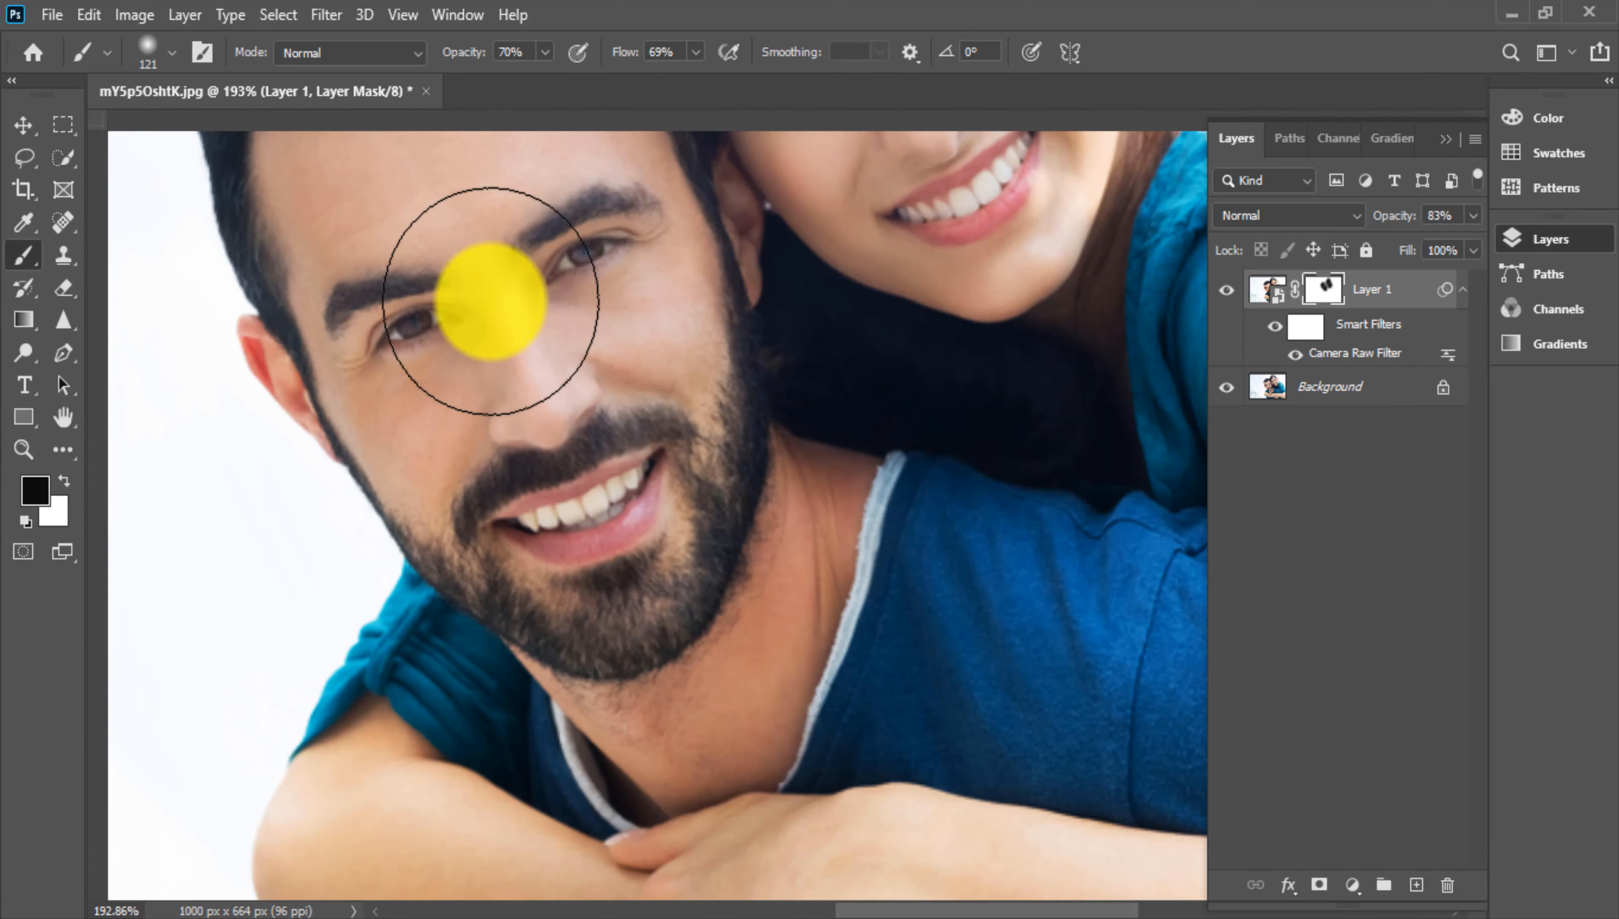
mouse_move(607, 642)
mouse_down()
mouse_move(643, 571)
mouse_move(741, 644)
mouse_move(755, 565)
mouse_up()
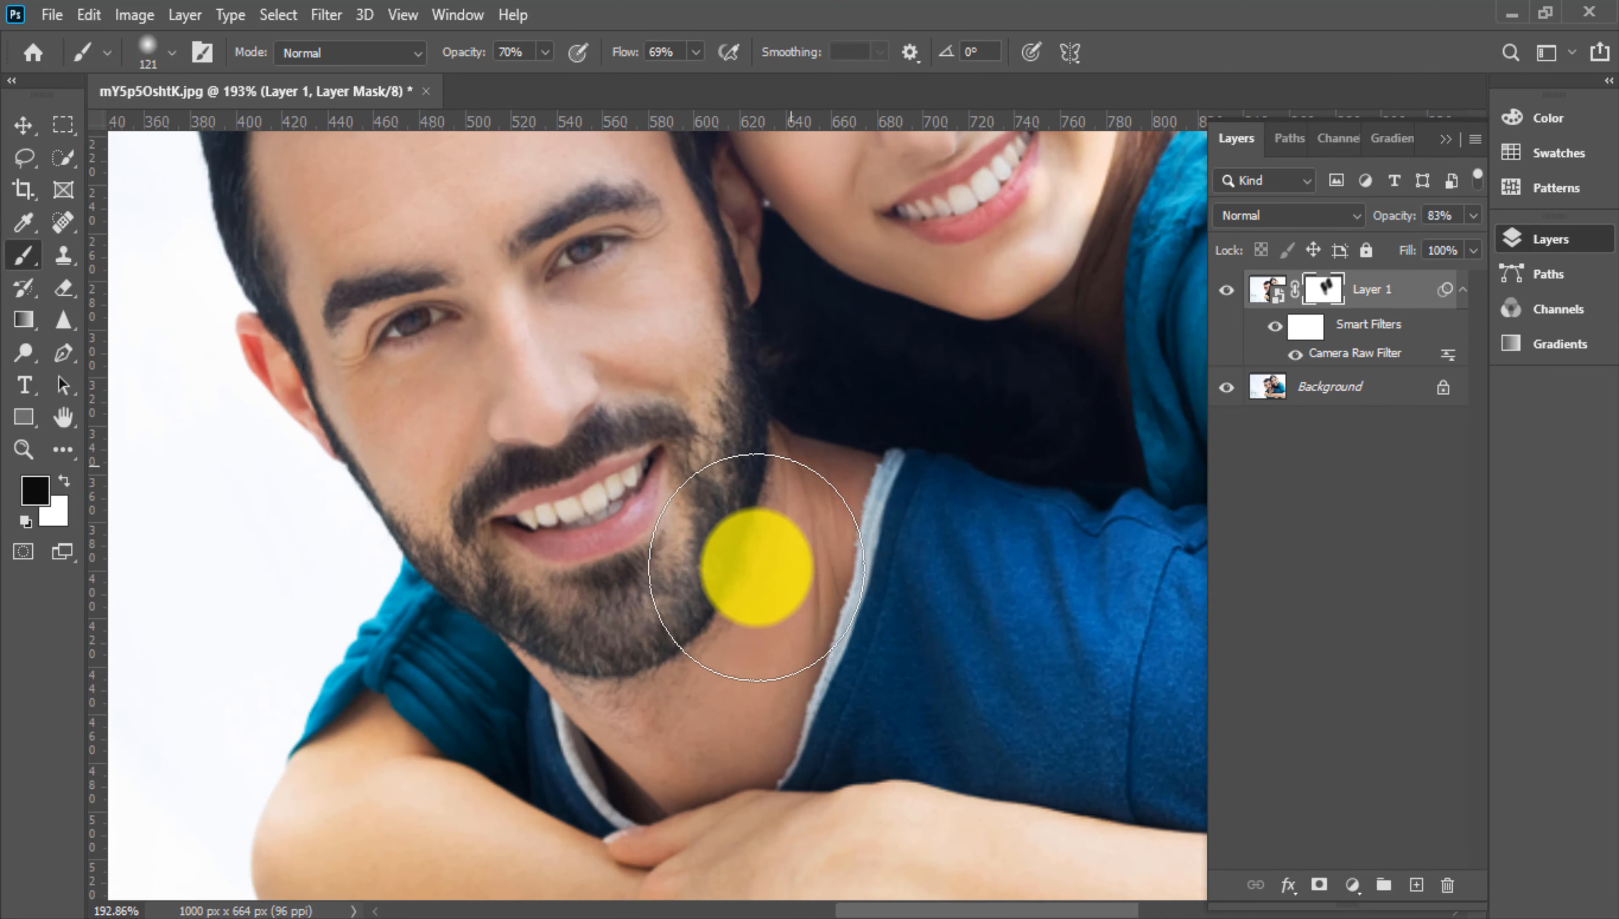
key(space)
drag(720, 628, 559, 841)
drag(791, 583, 813, 470)
key(space)
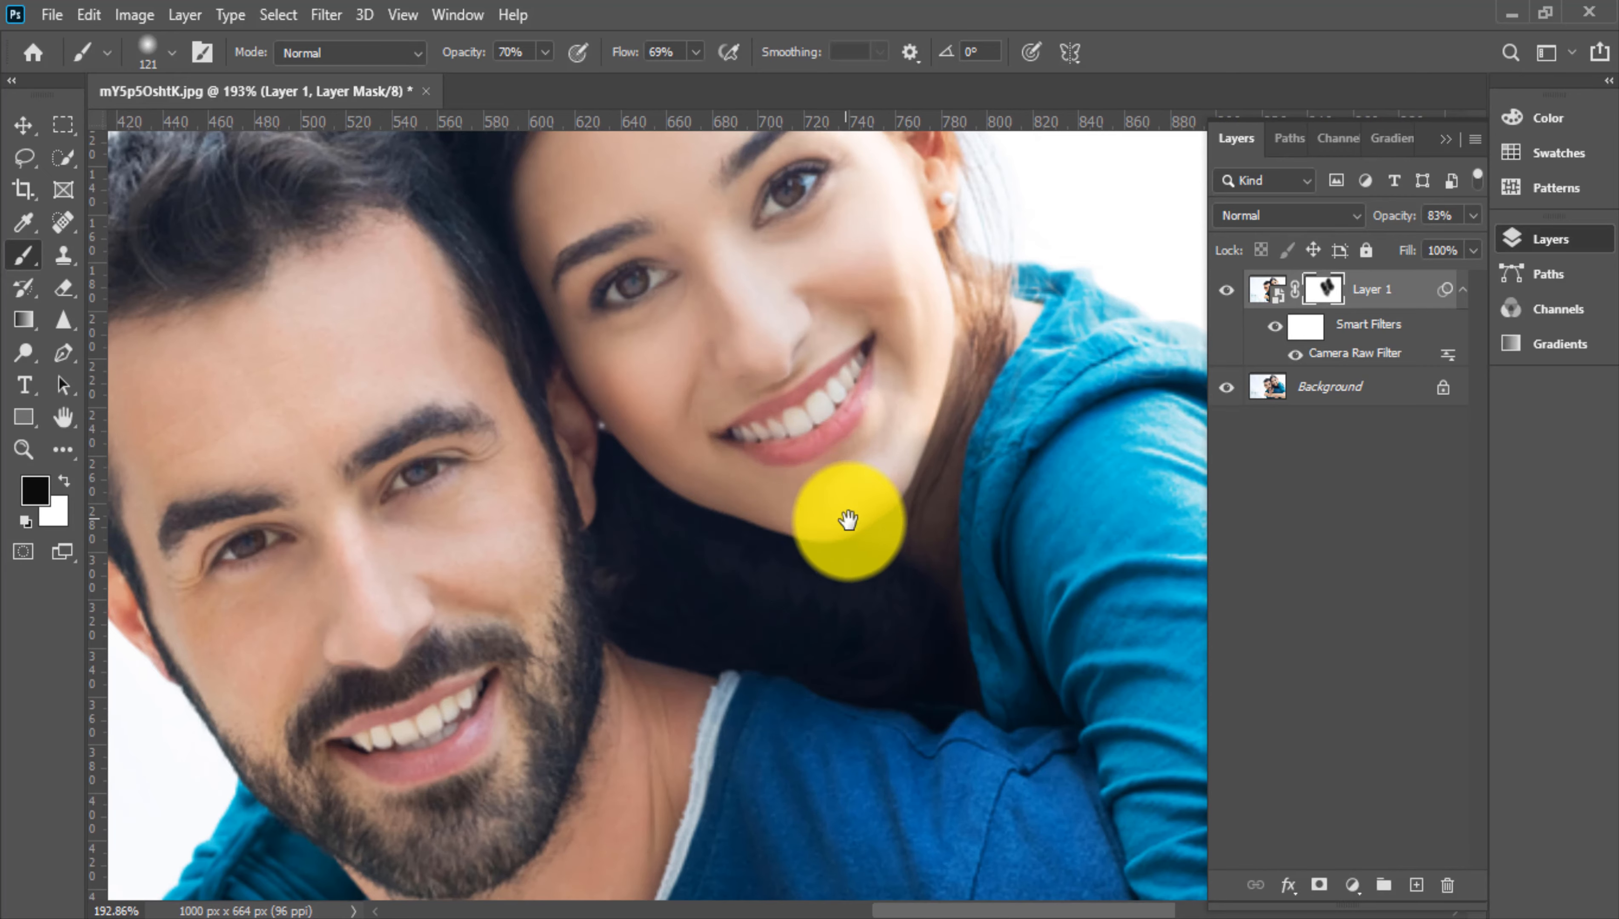
key(ctrl+space)
drag(848, 522, 832, 545)
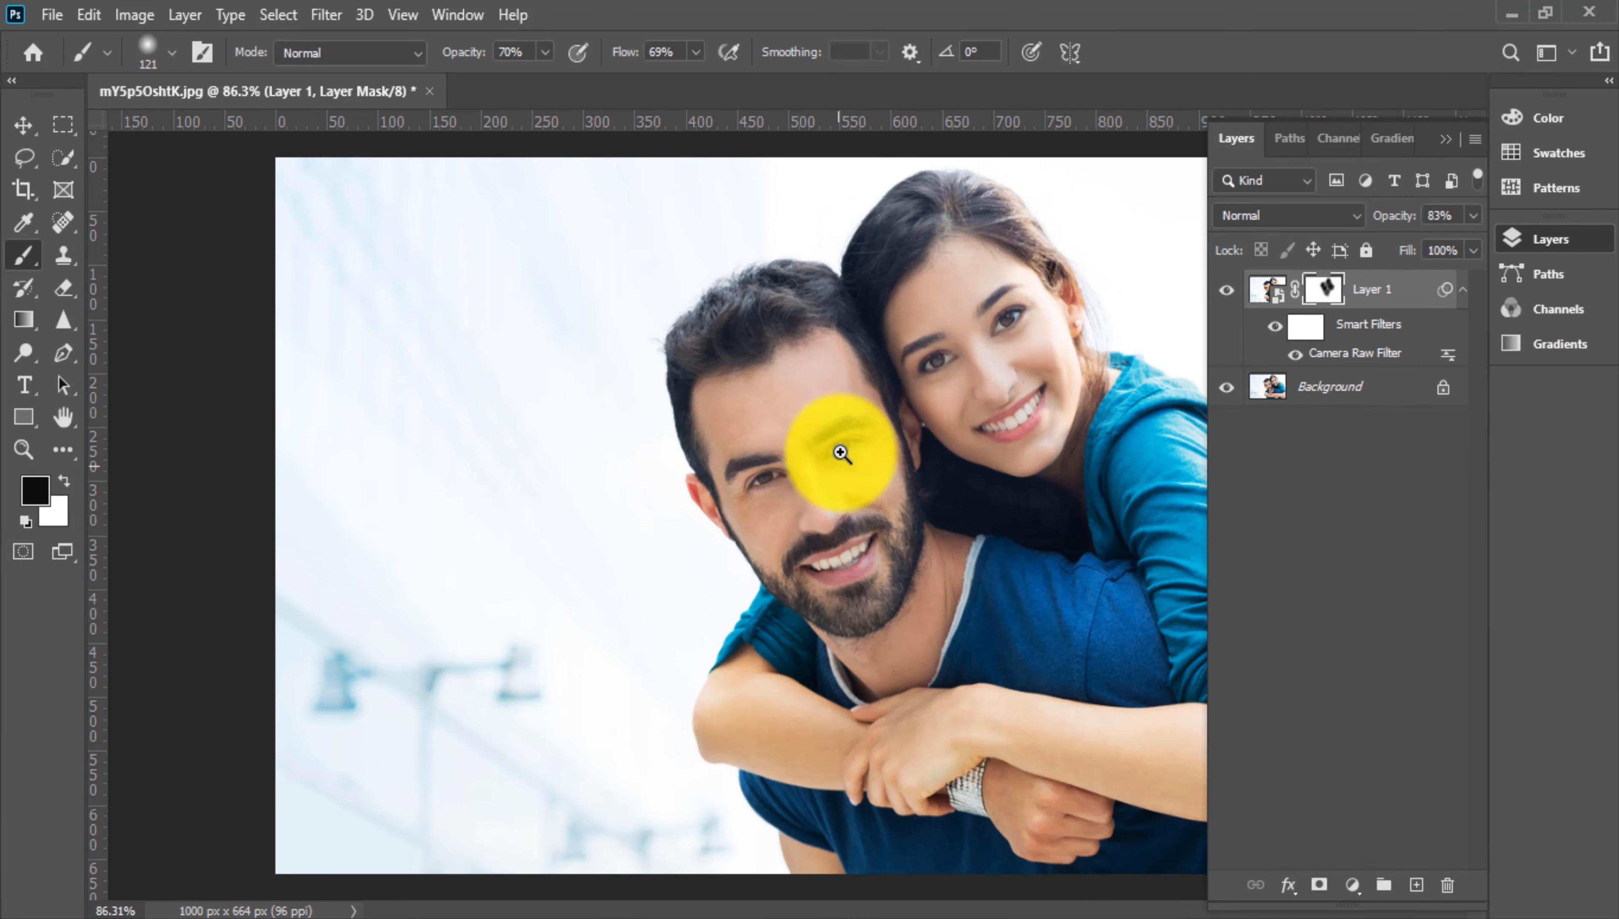
Step: Resize the brush to about 115 px and paint black on Layer 1's mask over the man's forehead and hairline
key(ctrl+space)
drag(841, 452, 903, 449)
key(space)
drag(1027, 420, 889, 519)
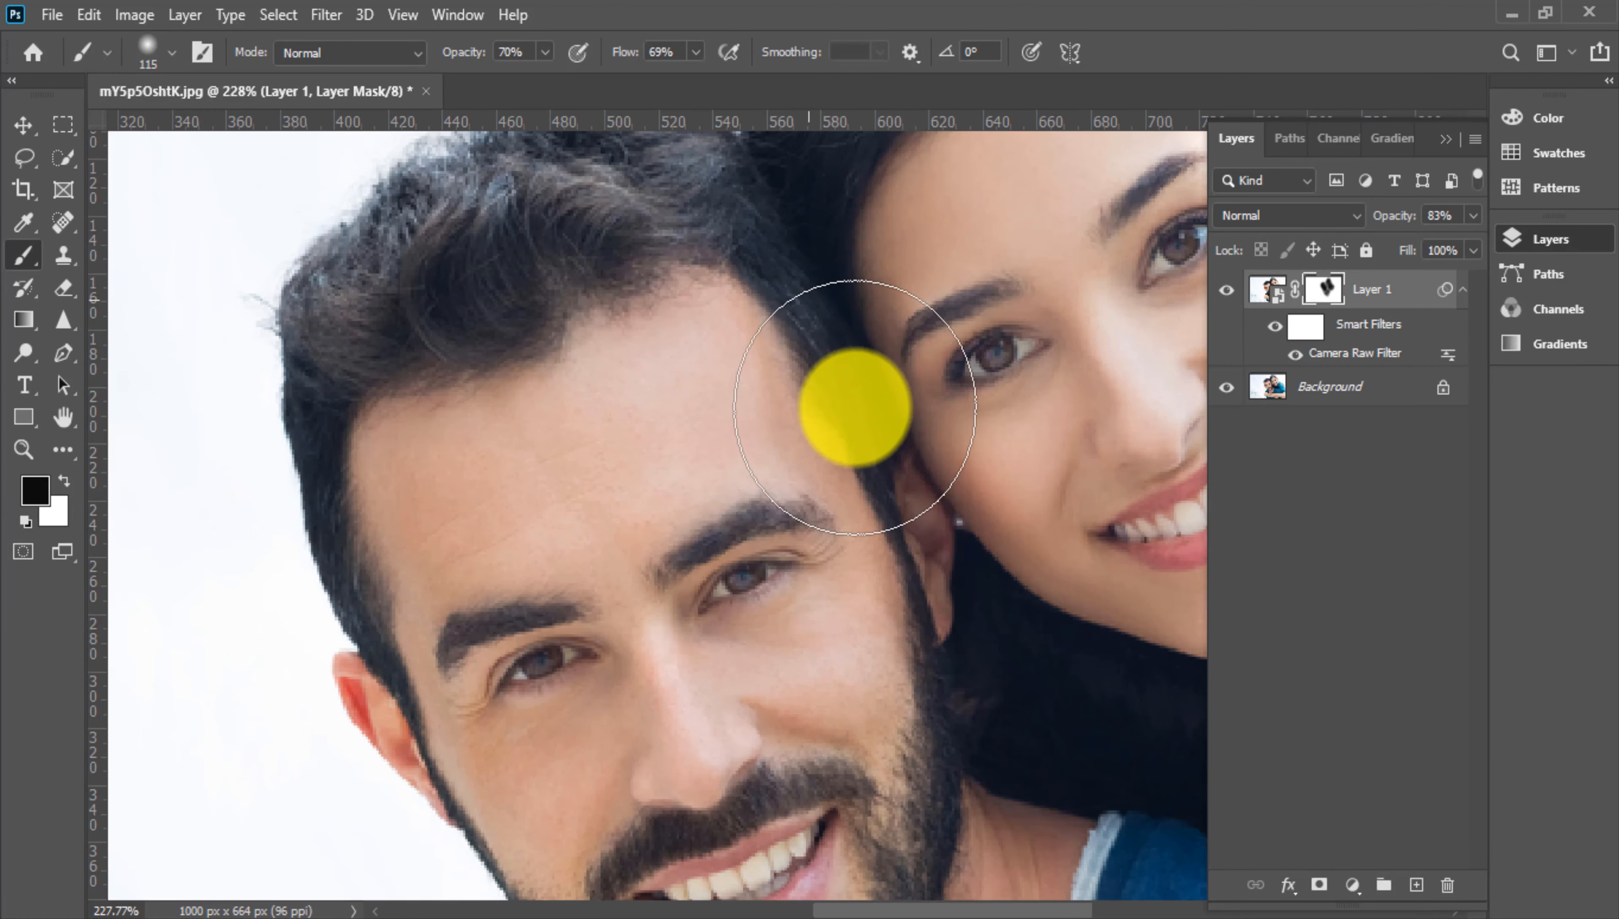
key(space)
drag(809, 441, 855, 688)
key(space)
drag(503, 578, 452, 377)
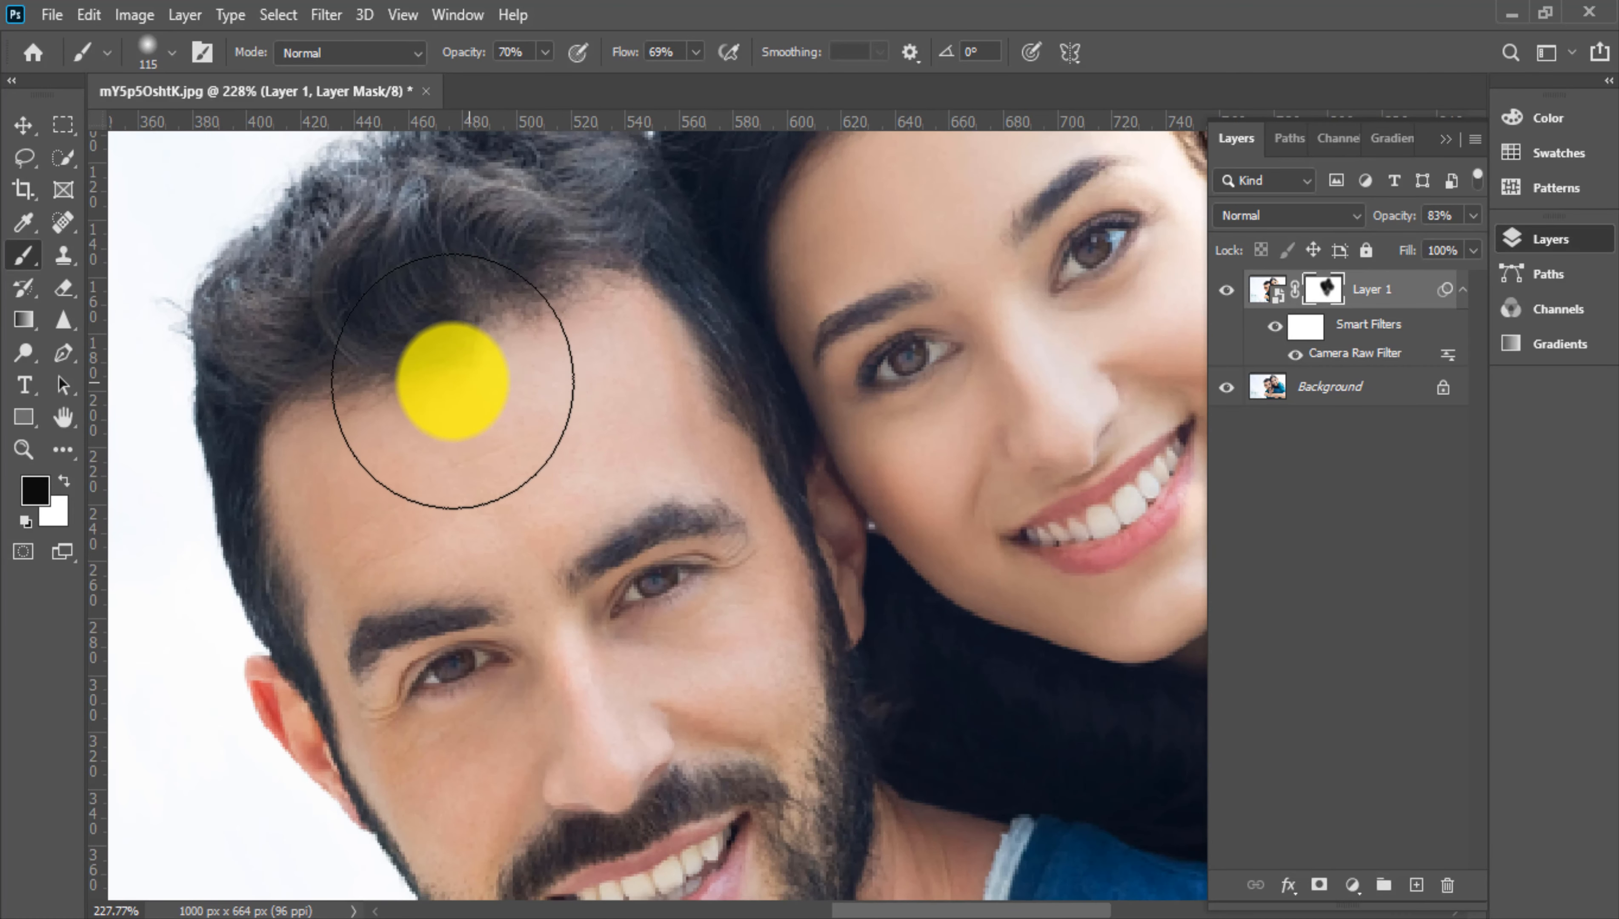
key(space)
drag(379, 652, 381, 258)
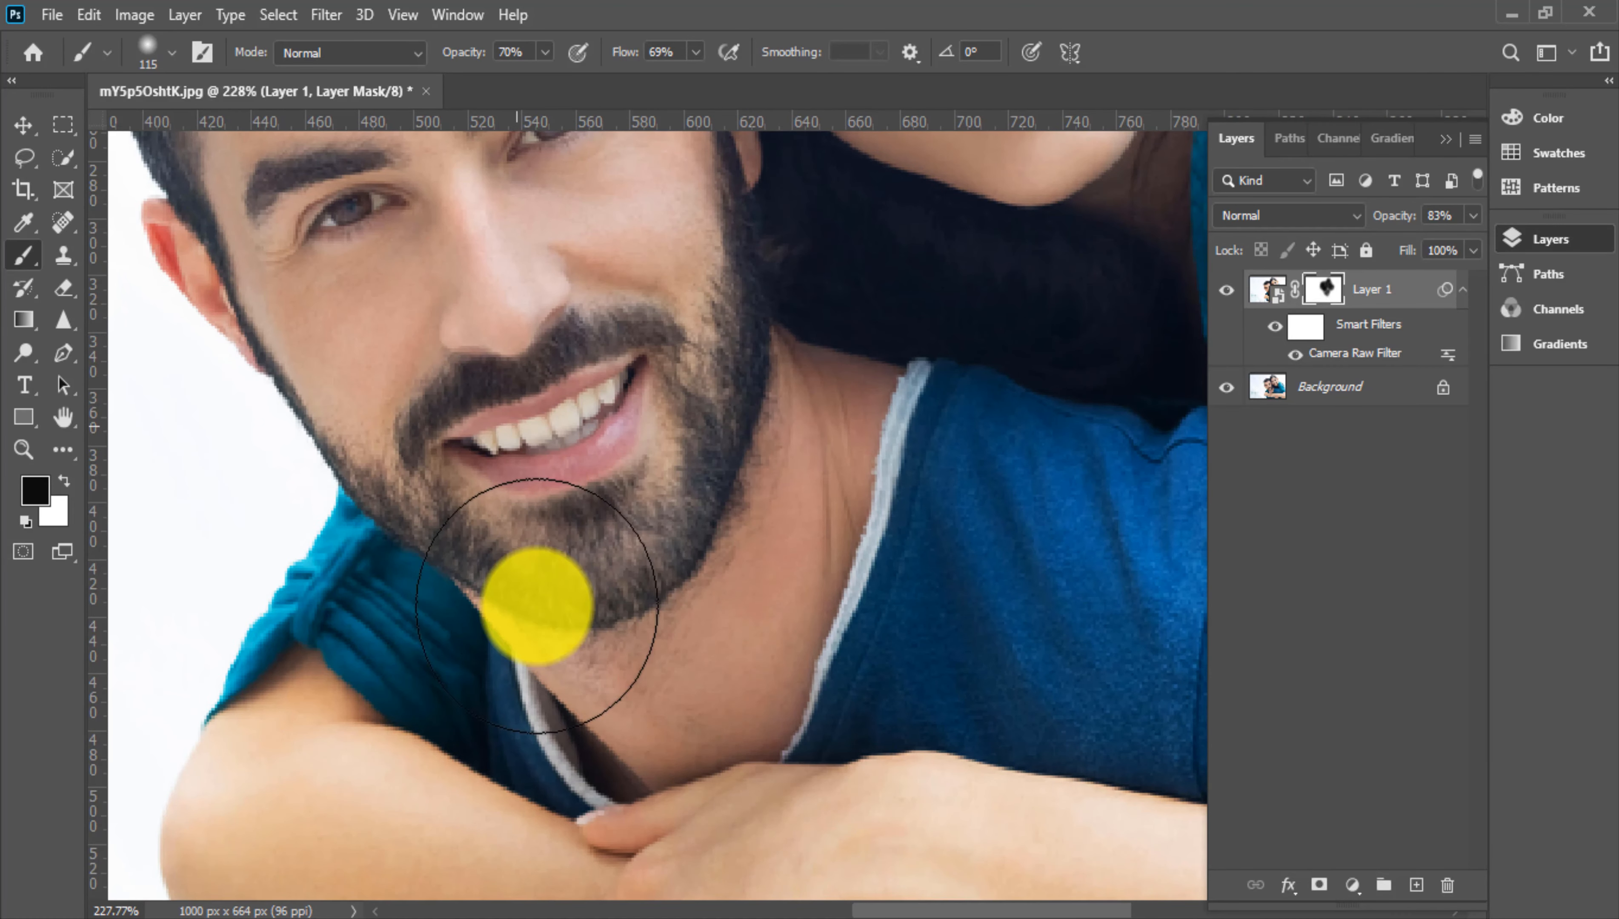
Step: Paint black on Layer 1's mask over the couple's arms and hands
scroll(579, 336, up, 3)
scroll(516, 354, down, 4)
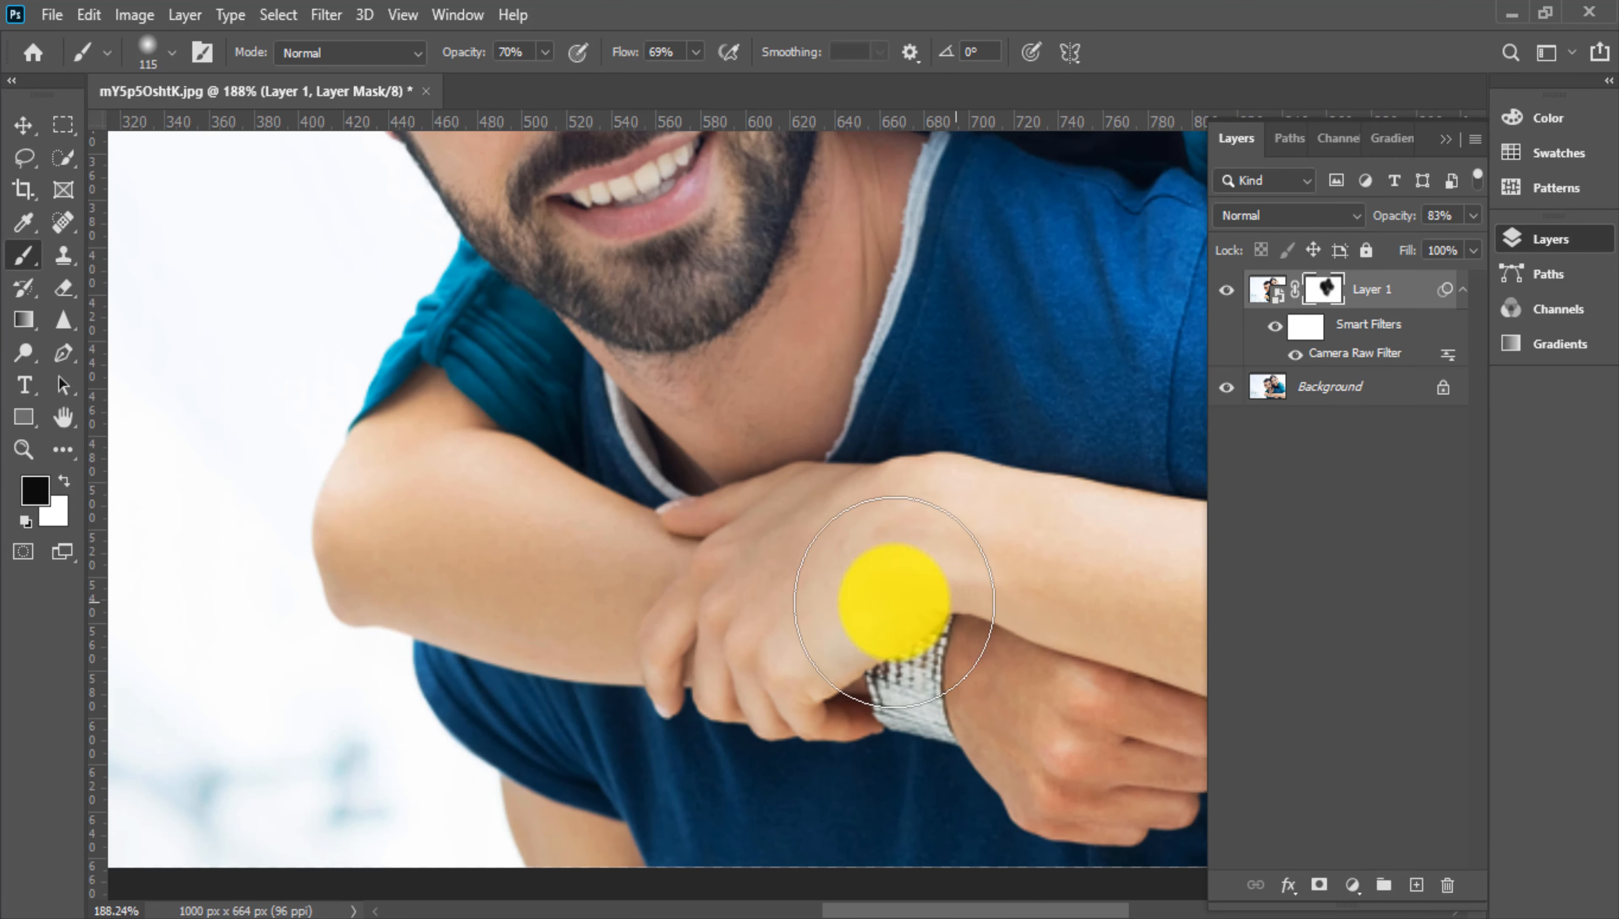
key(space)
drag(897, 597, 386, 423)
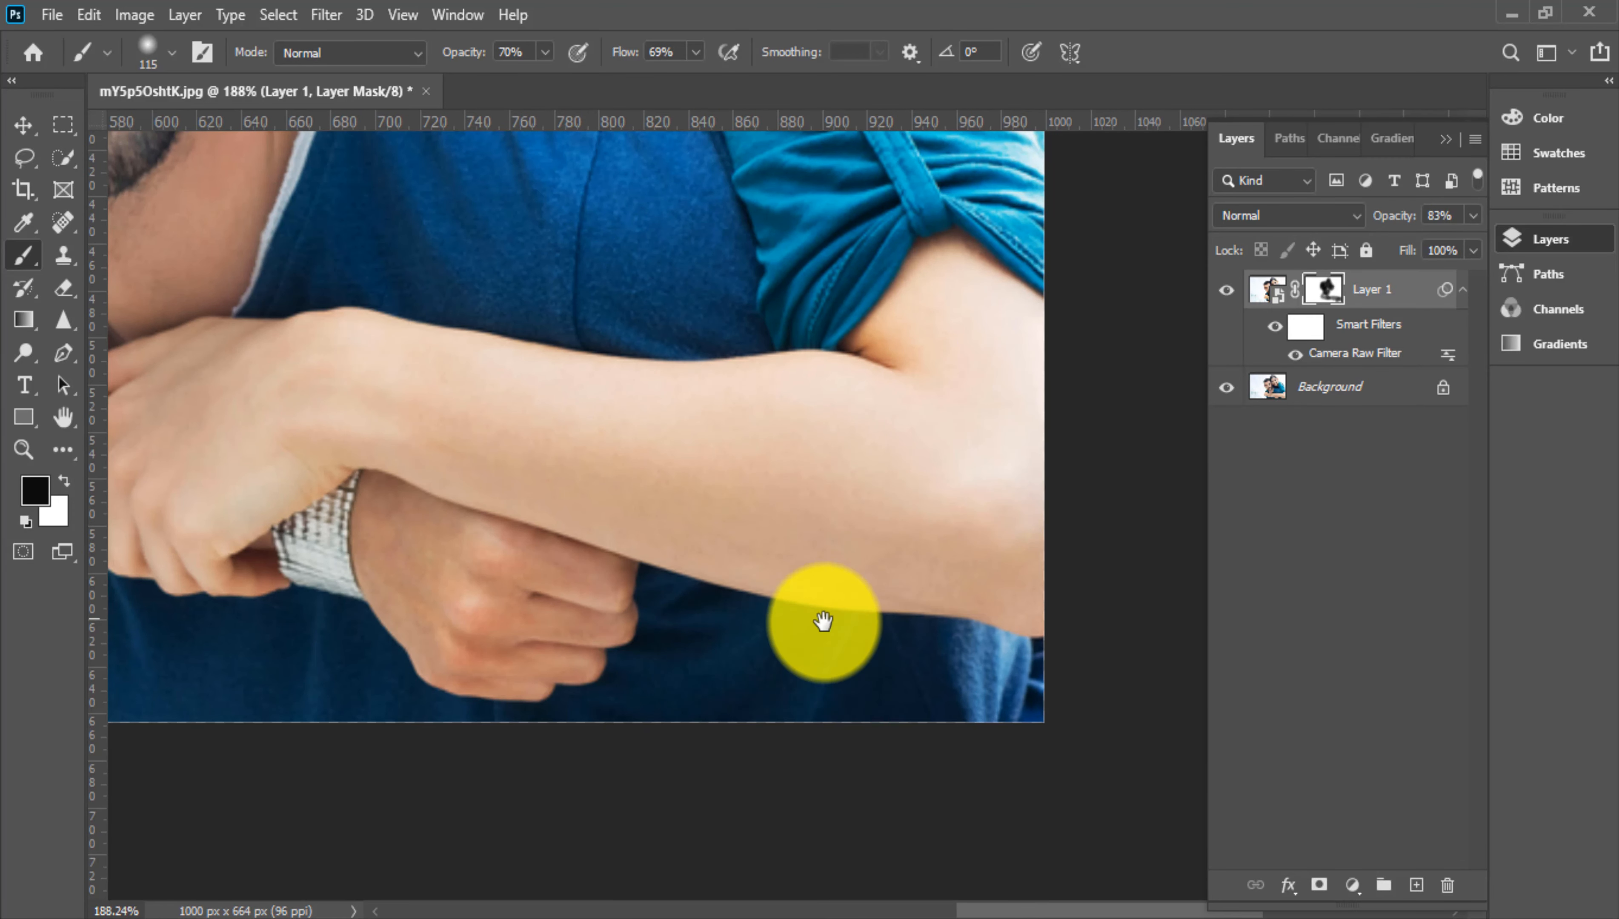
scroll(739, 605, left, 3)
scroll(726, 586, left, 4)
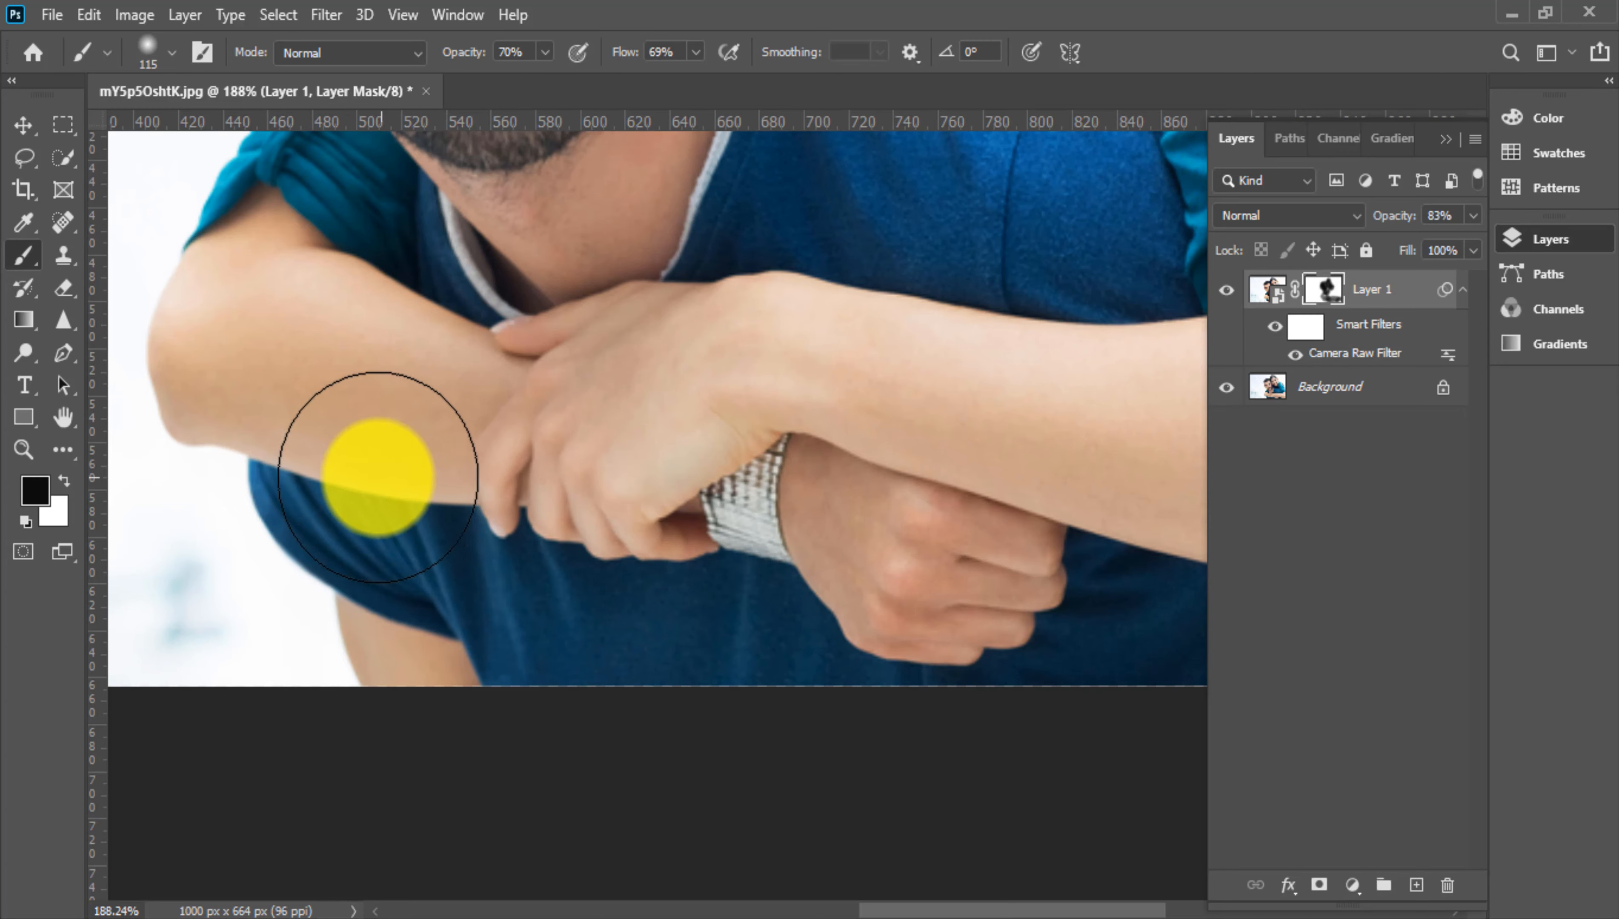
key(space)
drag(459, 590, 411, 763)
scroll(856, 633, up, 10)
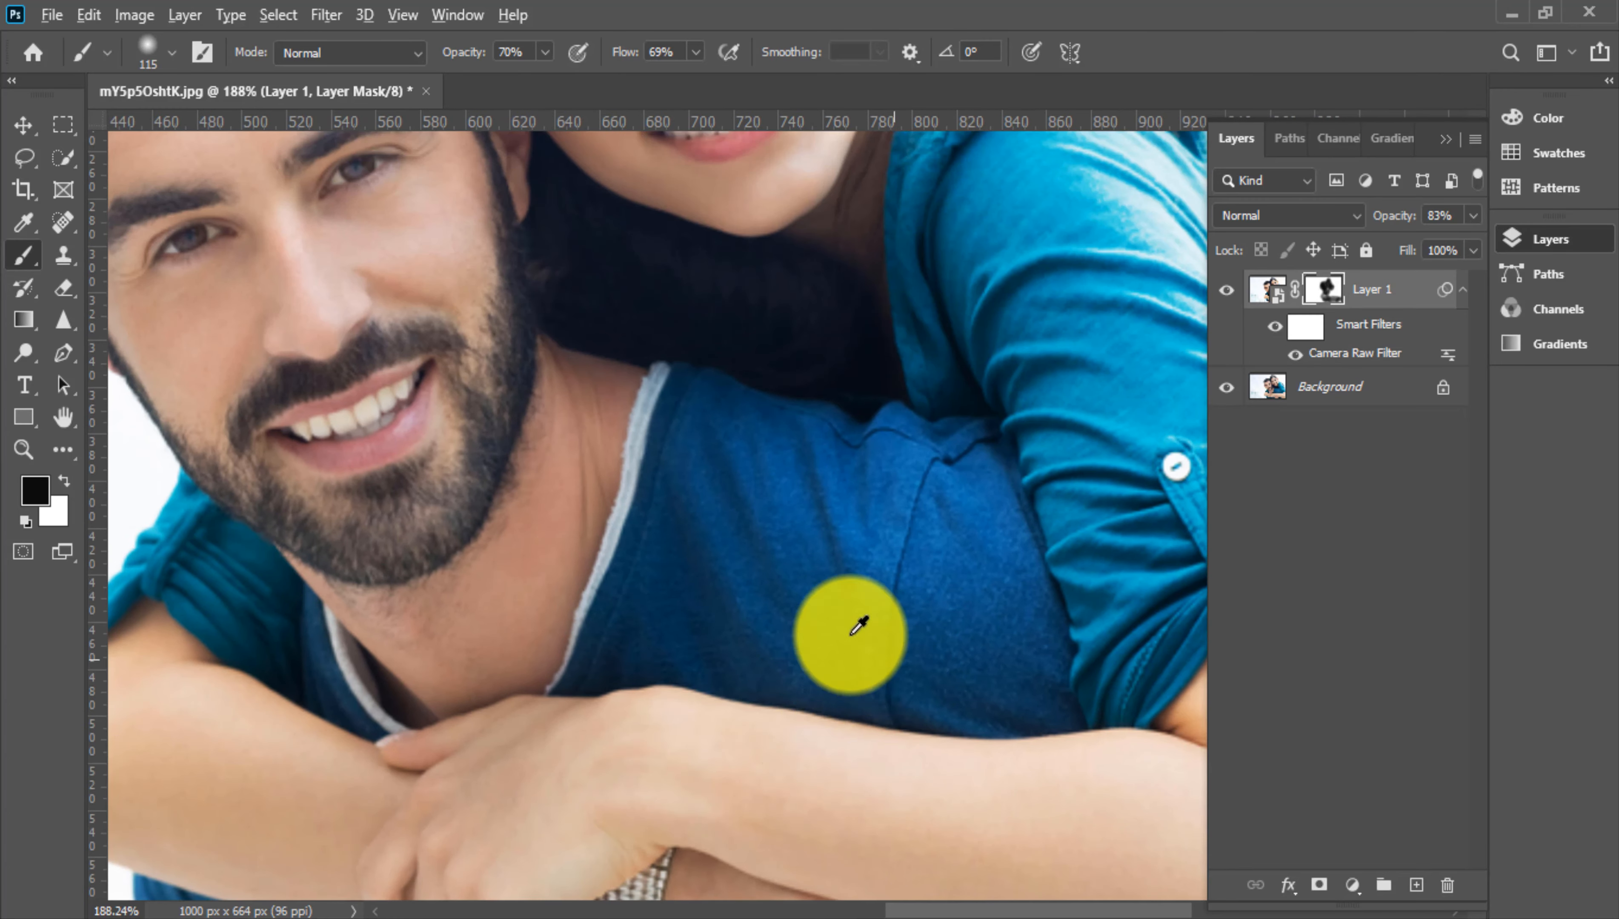
Step: Enlarge the brush to about 140 px and extend the black painting on Layer 1's mask over the couple's clothing
scroll(816, 540, up, 5)
scroll(816, 540, left, 2)
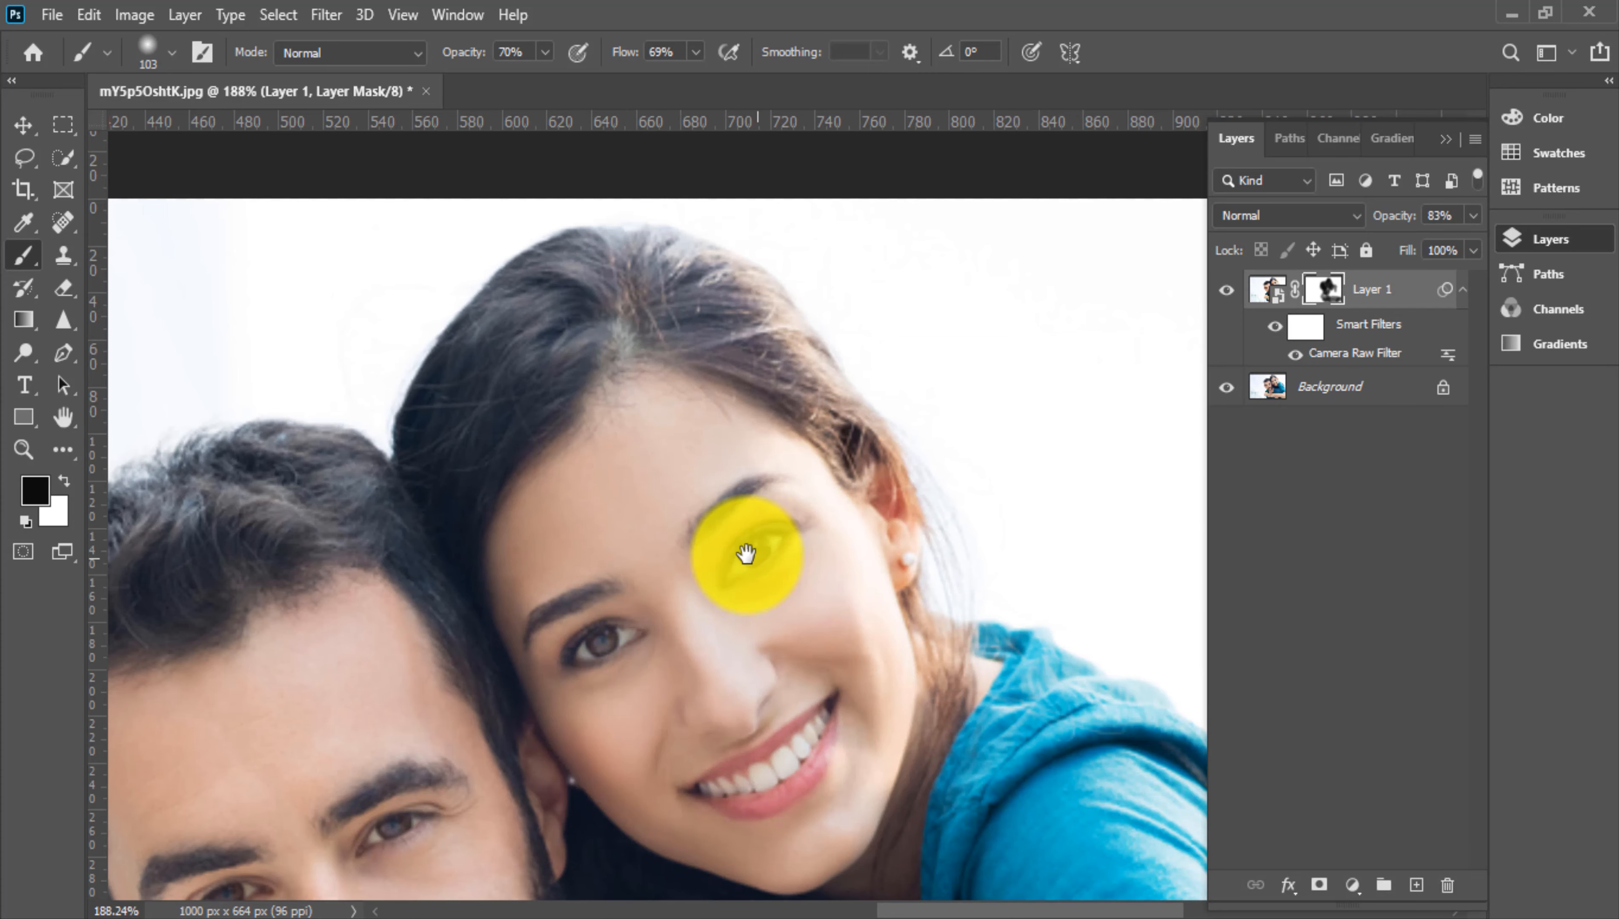
alt+scroll(694, 452, down, 5)
alt+scroll(1040, 525, up, 3)
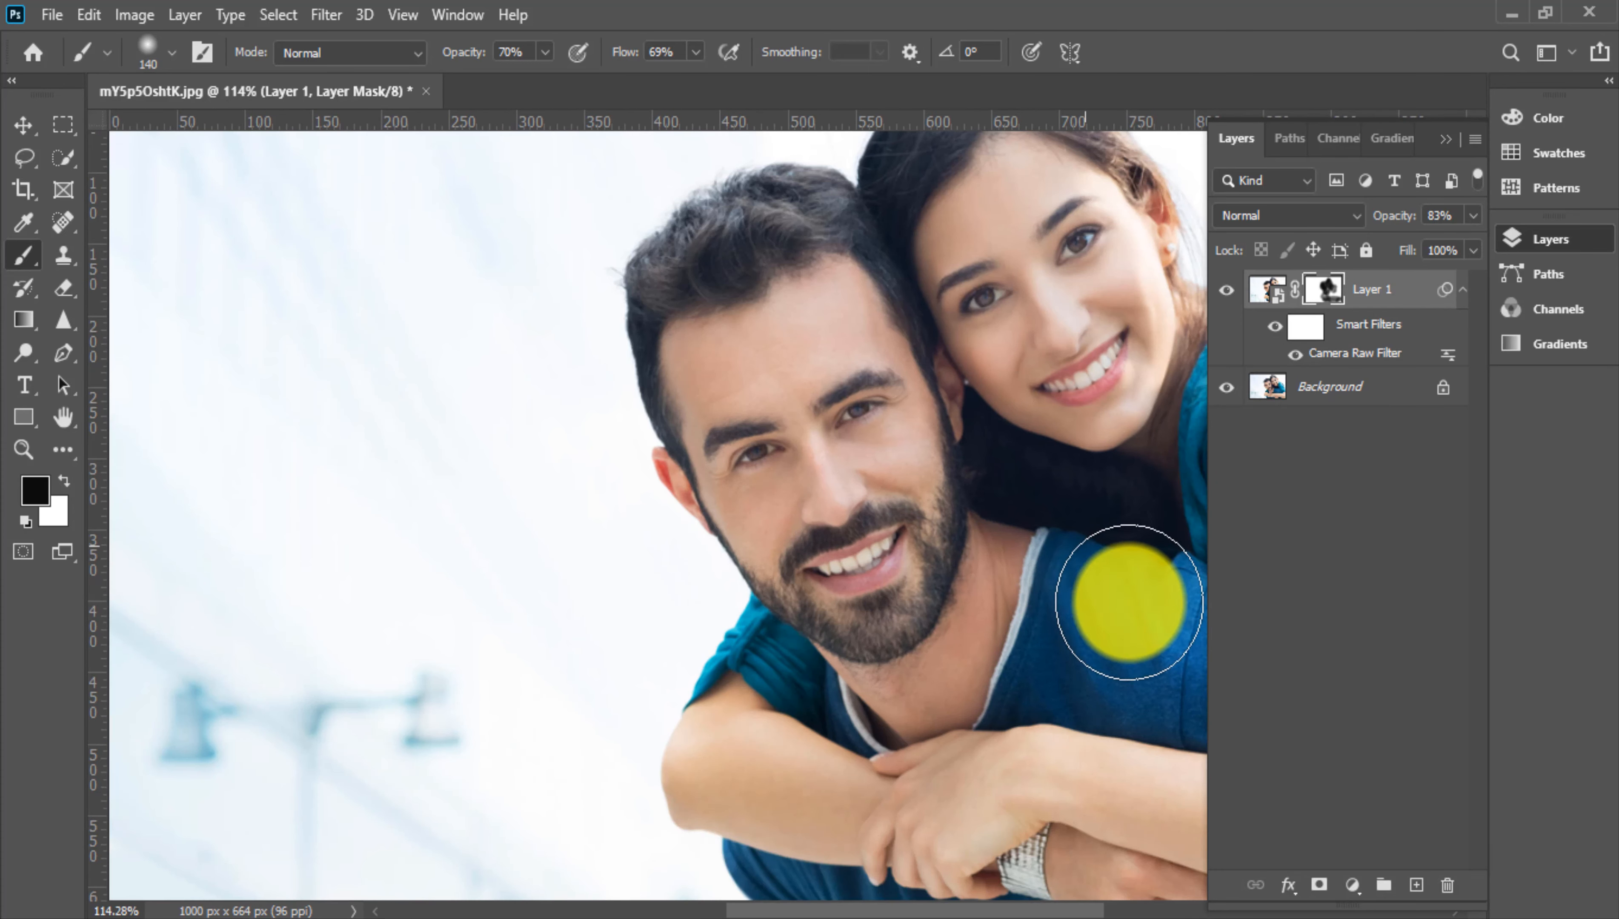
drag(1131, 600, 773, 456)
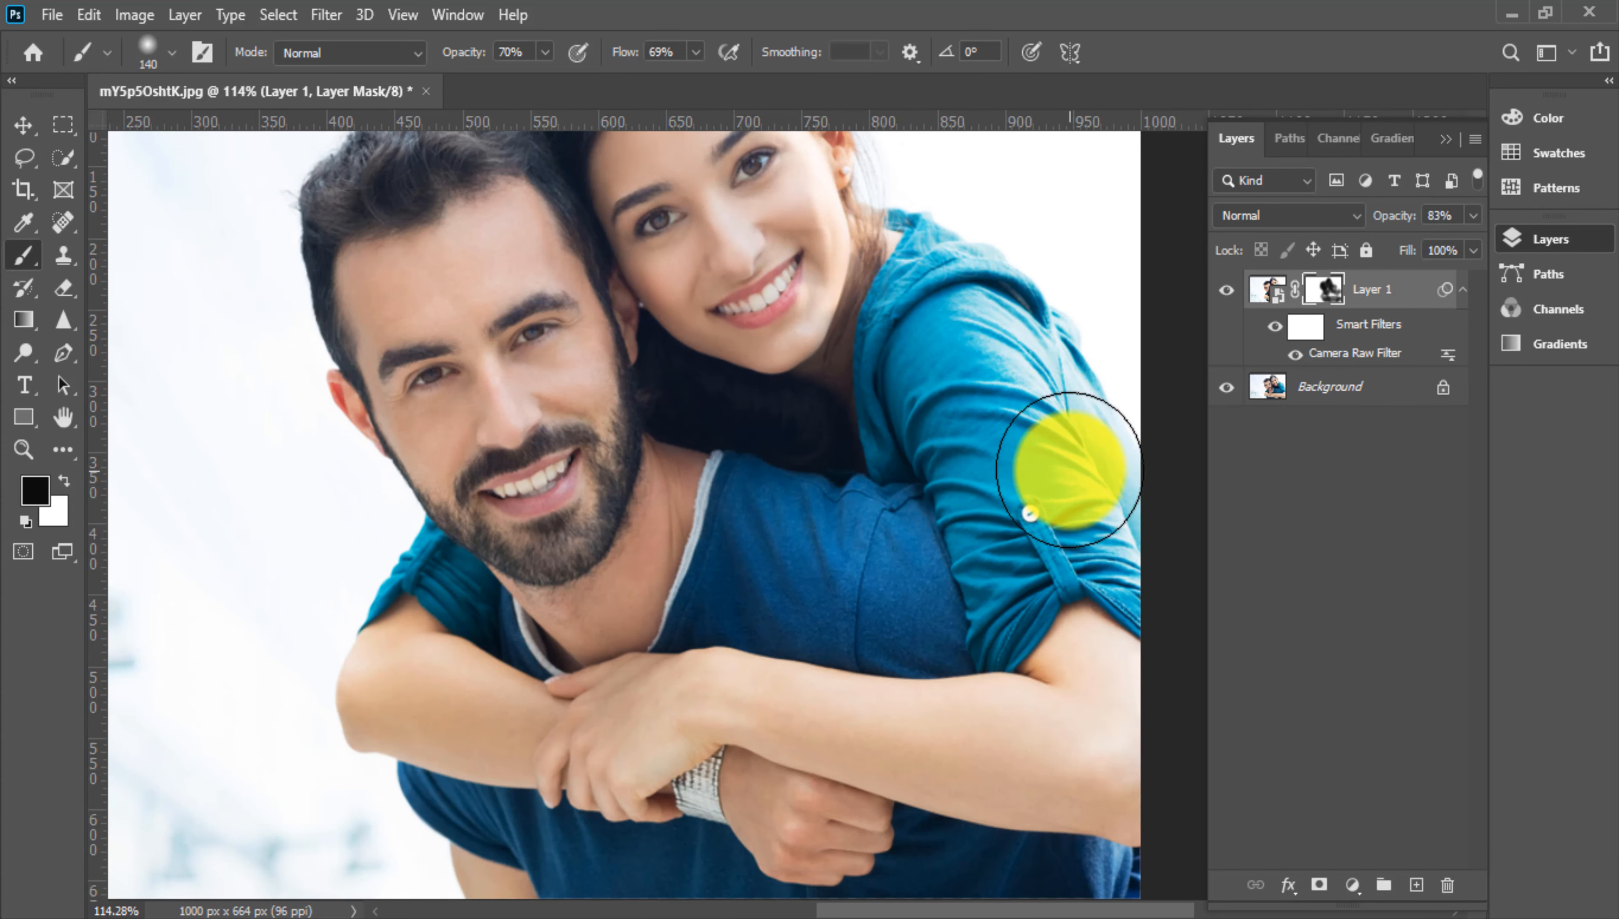
scroll(802, 549, up, 2)
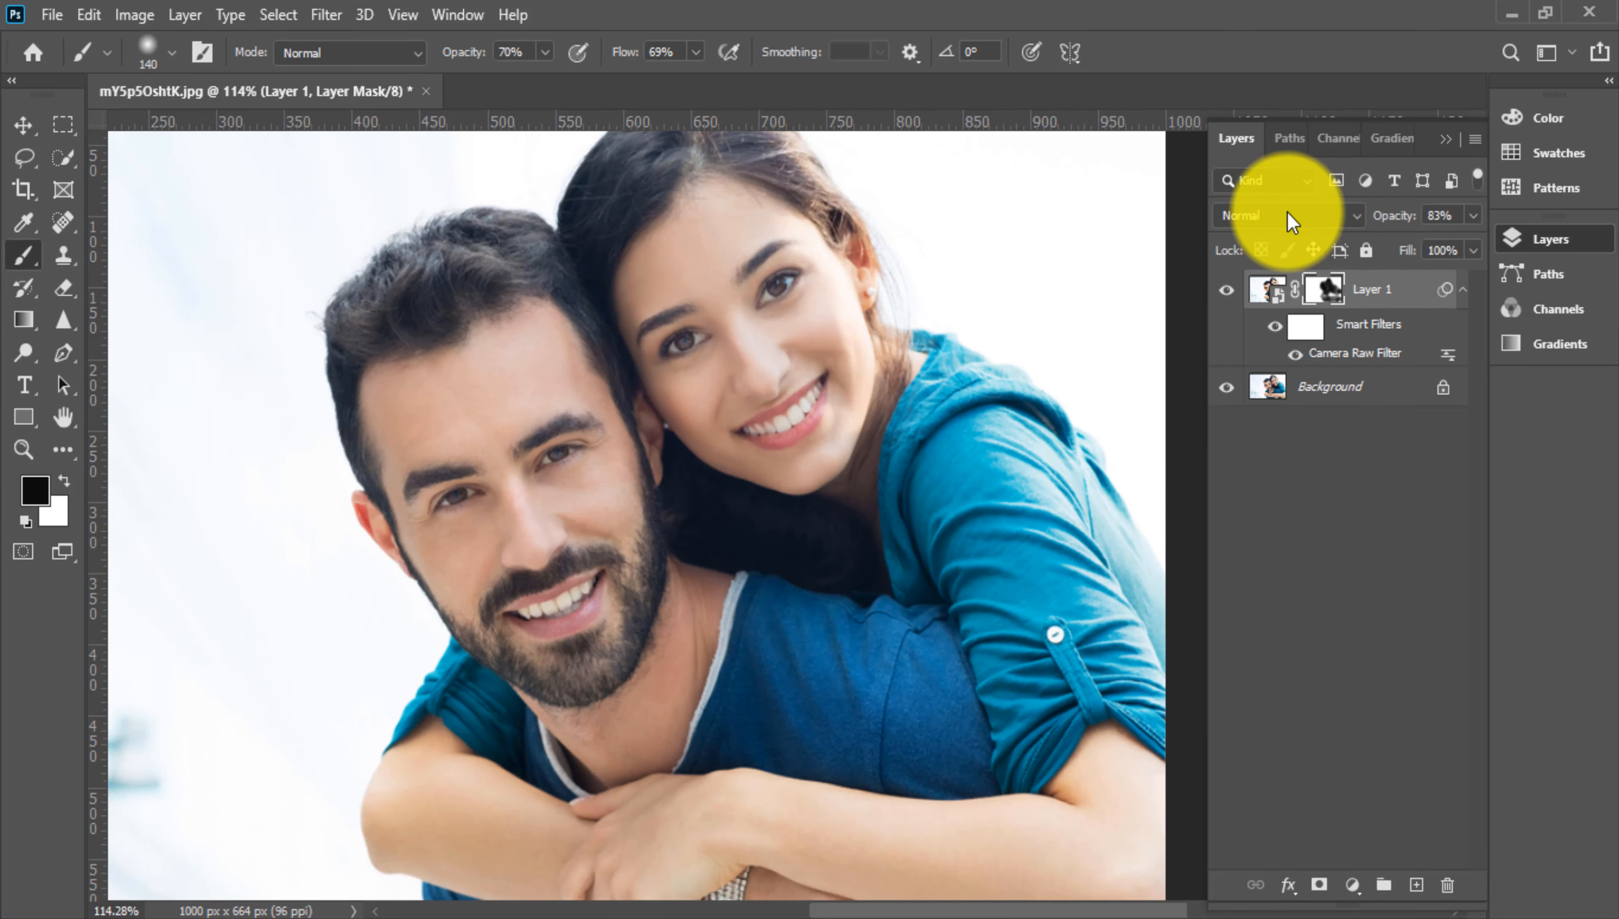
Step: Add a Curves adjustment layer above Layer 1
scroll(668, 524, down, 3)
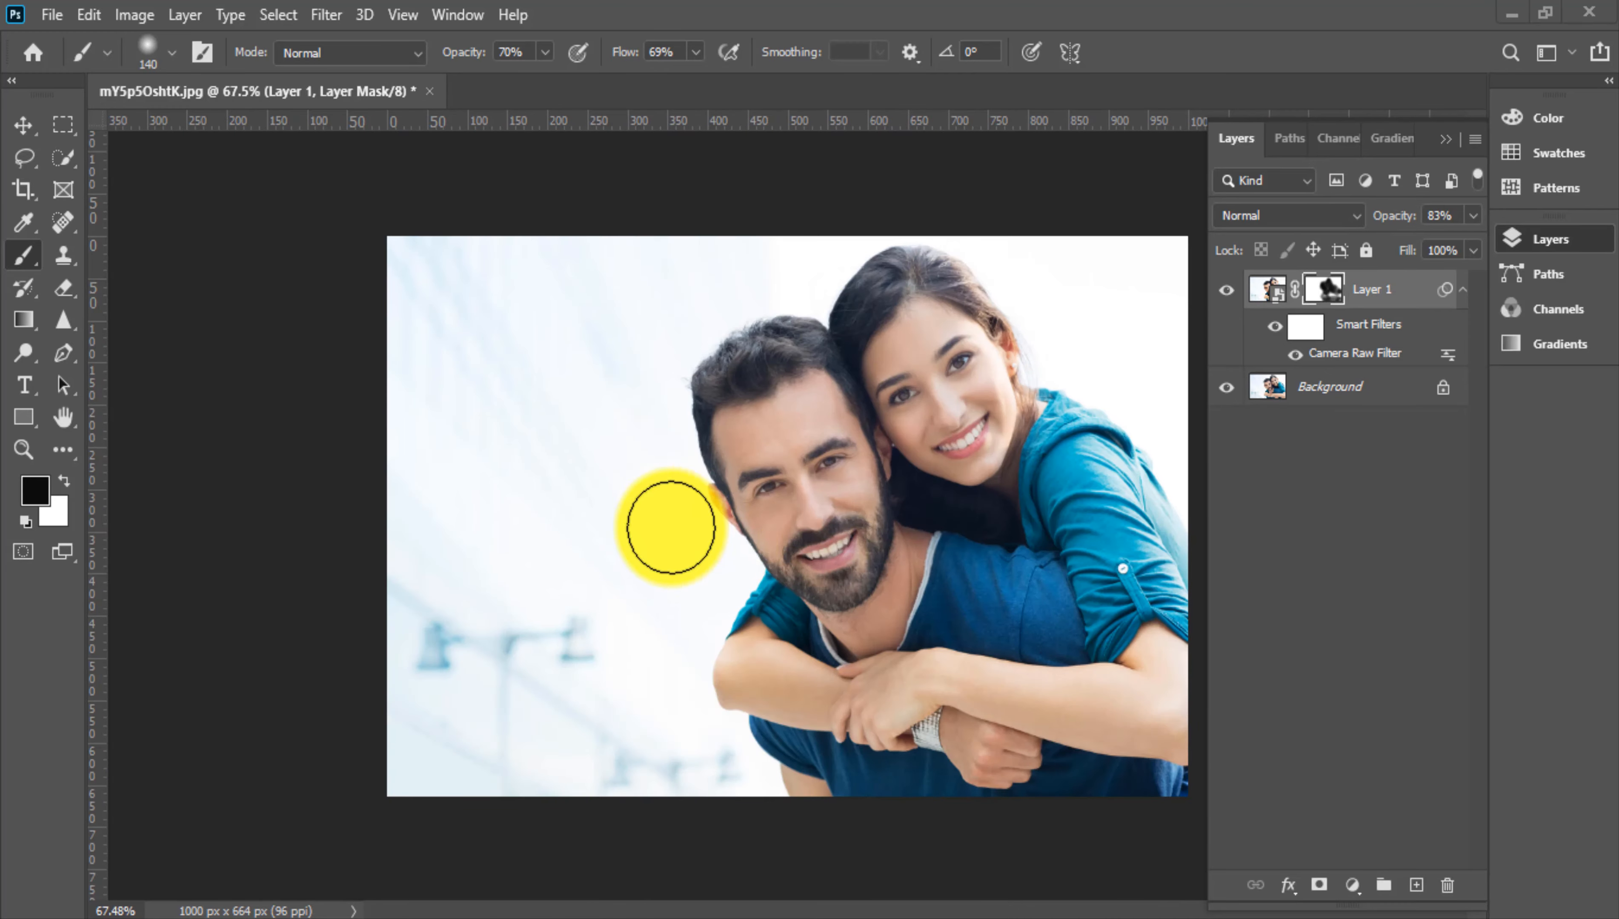
scroll(839, 542, up, 2)
scroll(839, 541, down, 2)
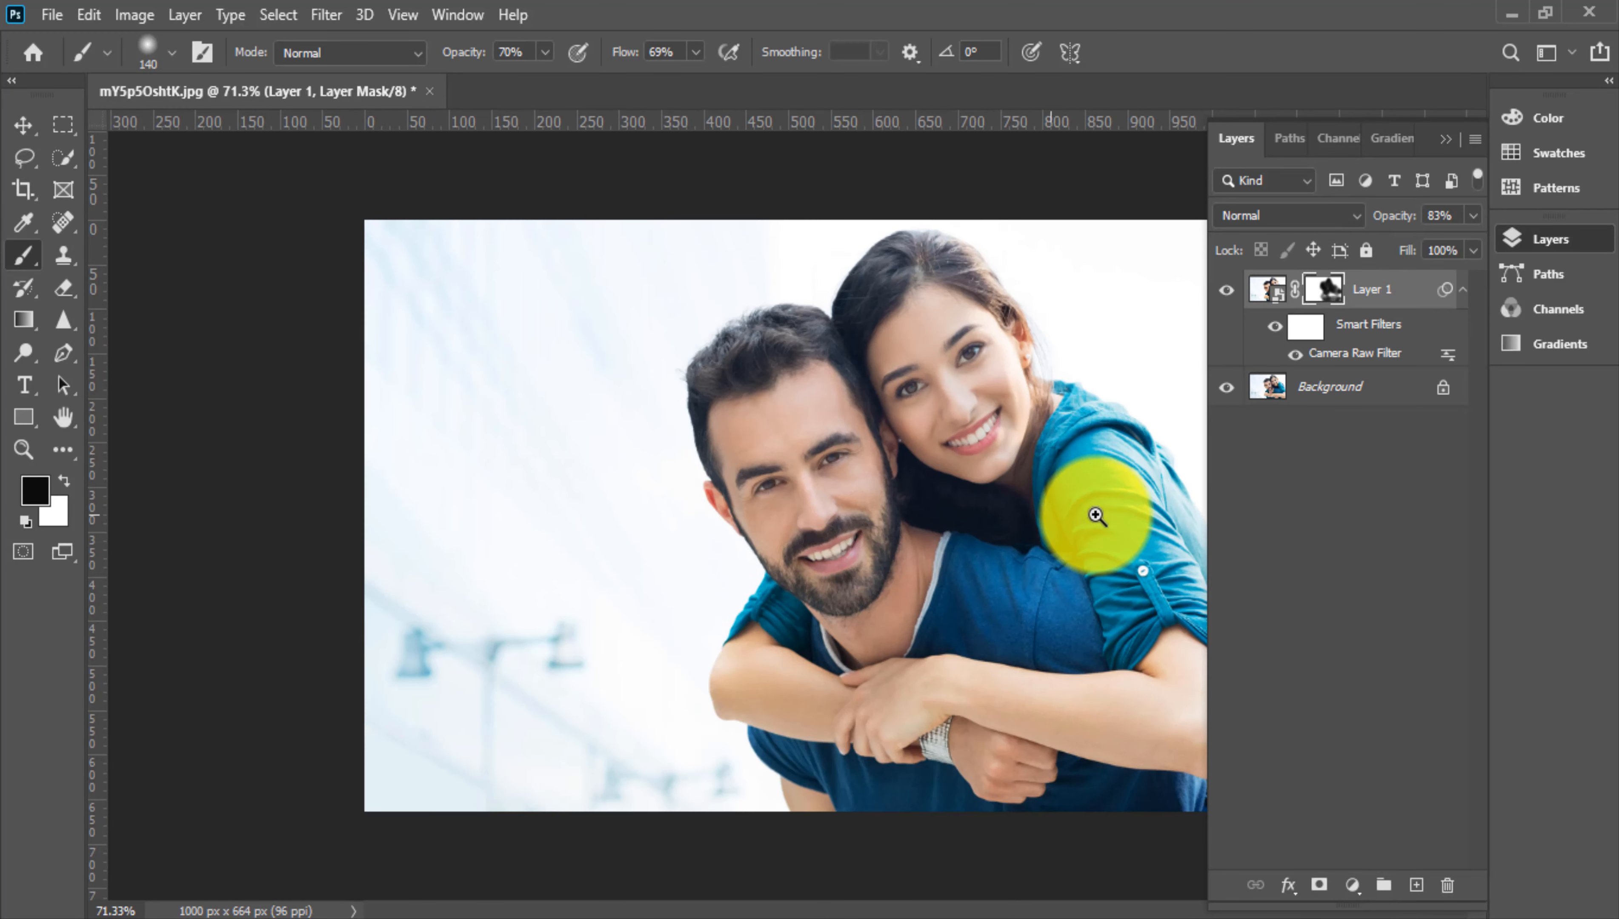
scroll(1092, 513, up, 1)
click(1353, 887)
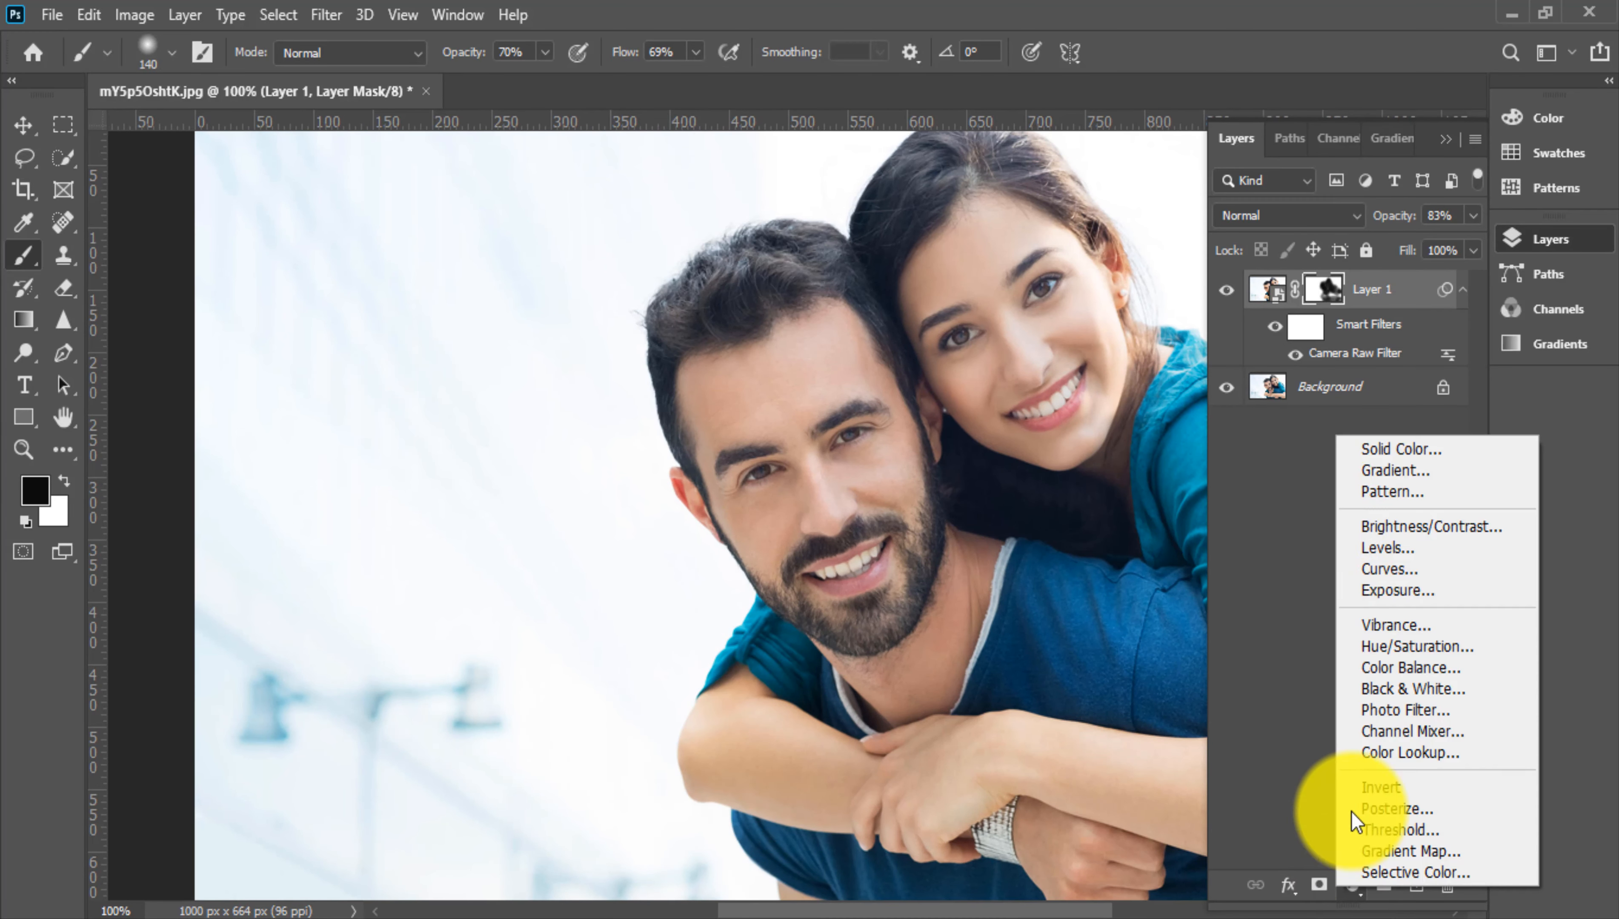
click(1402, 570)
scroll(1022, 444, up, 1)
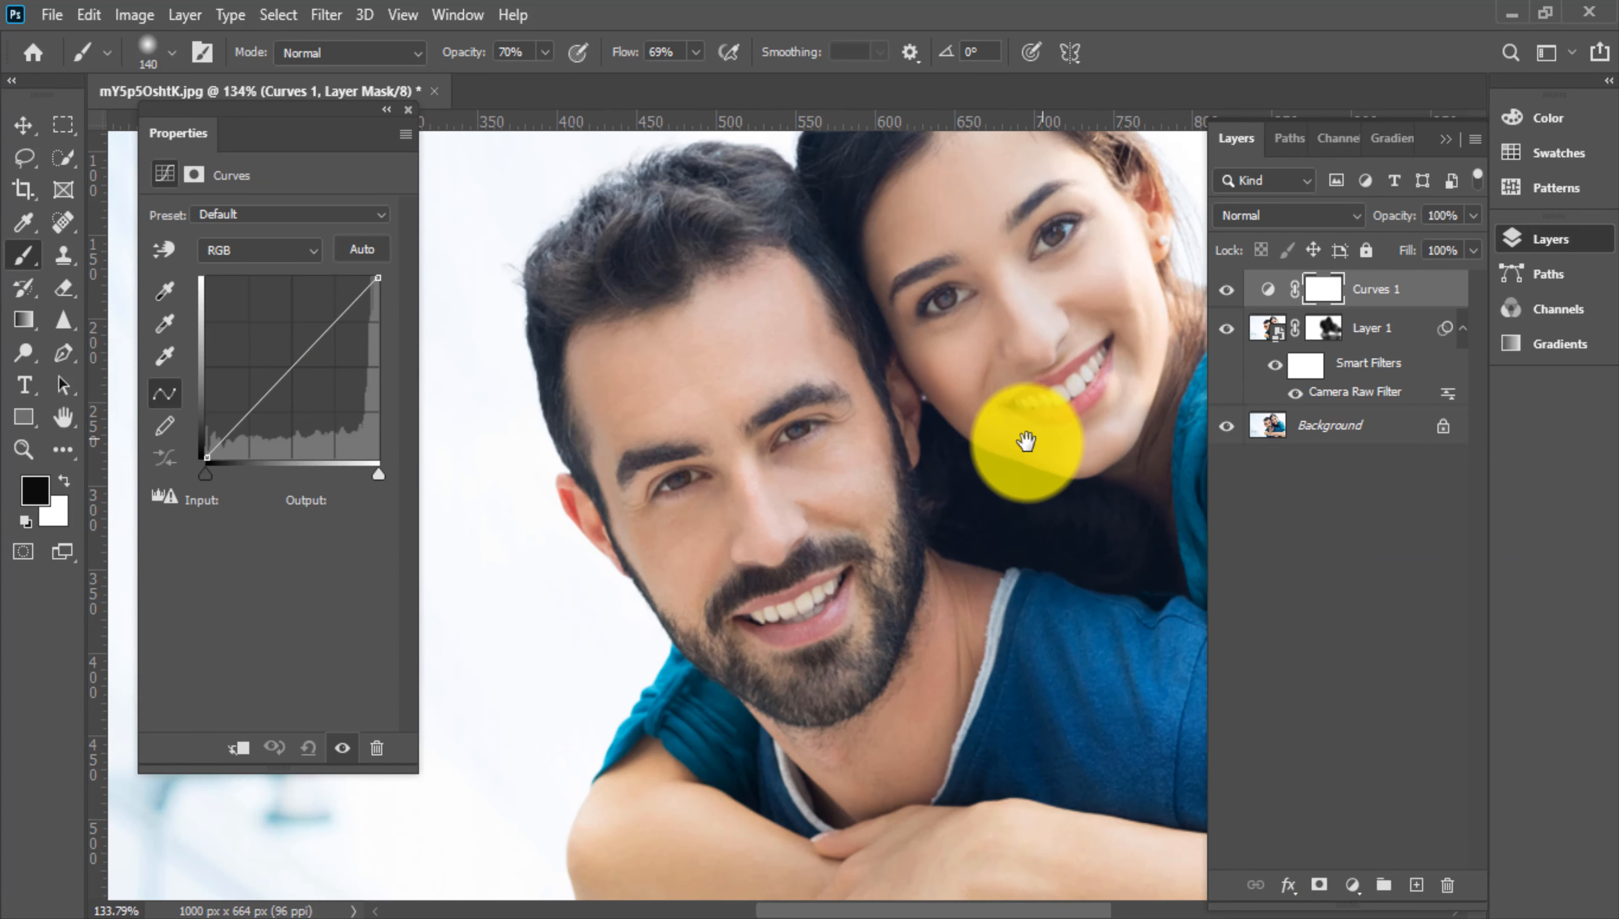
scroll(1027, 442, down, 2)
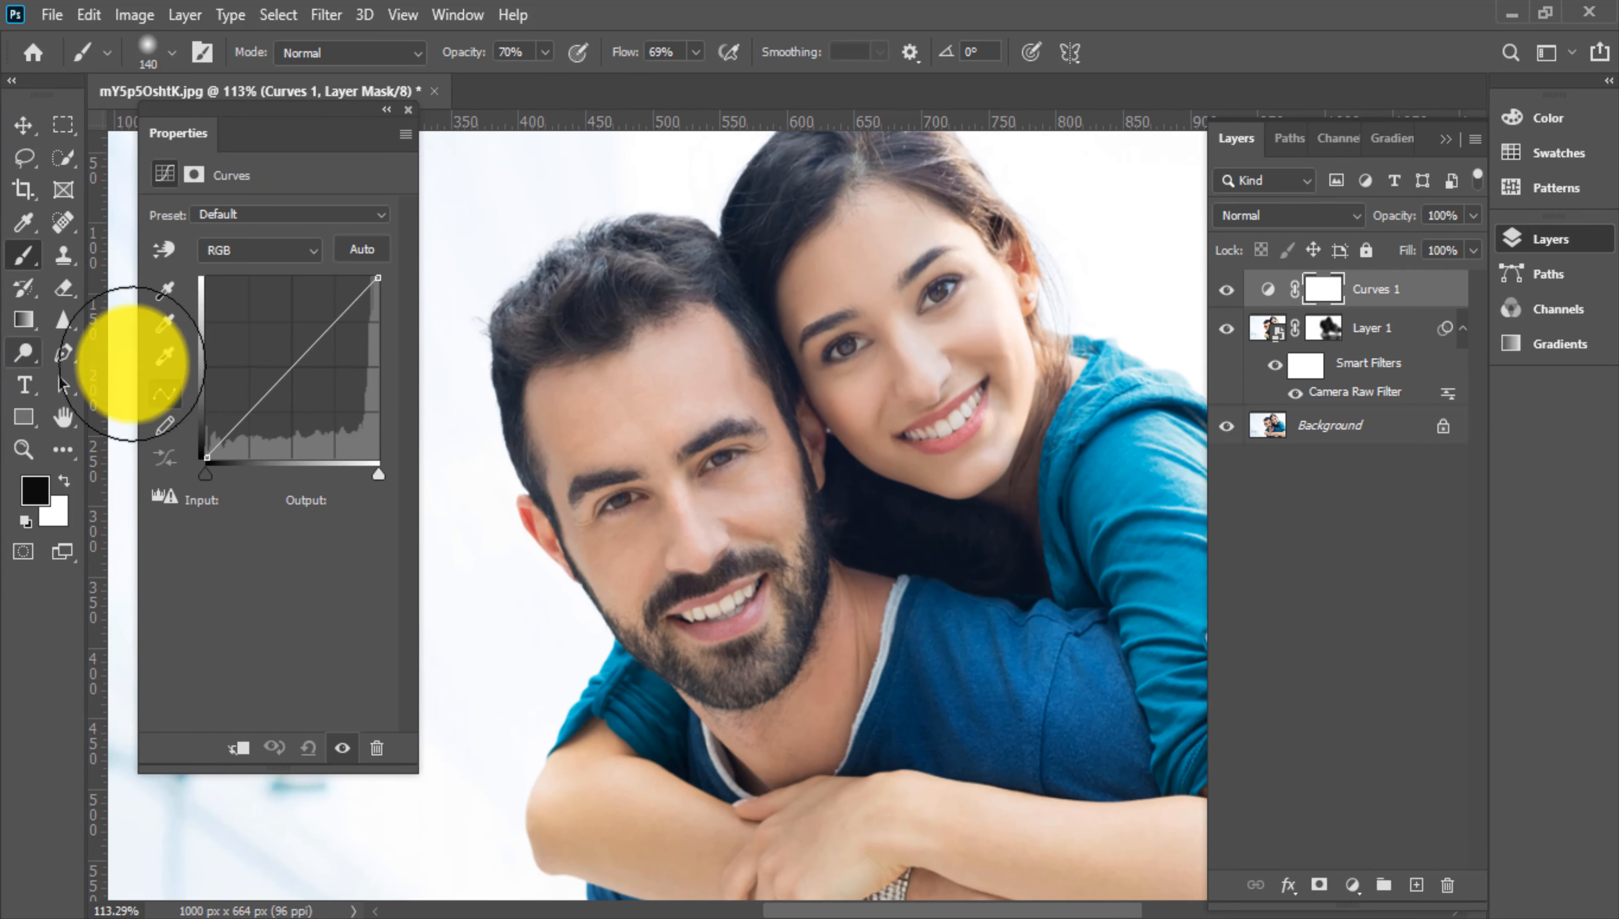
Step: Darken the photo with RGB curve points at input 87, output 74 and input 164, output 149
drag(262, 410, 265, 413)
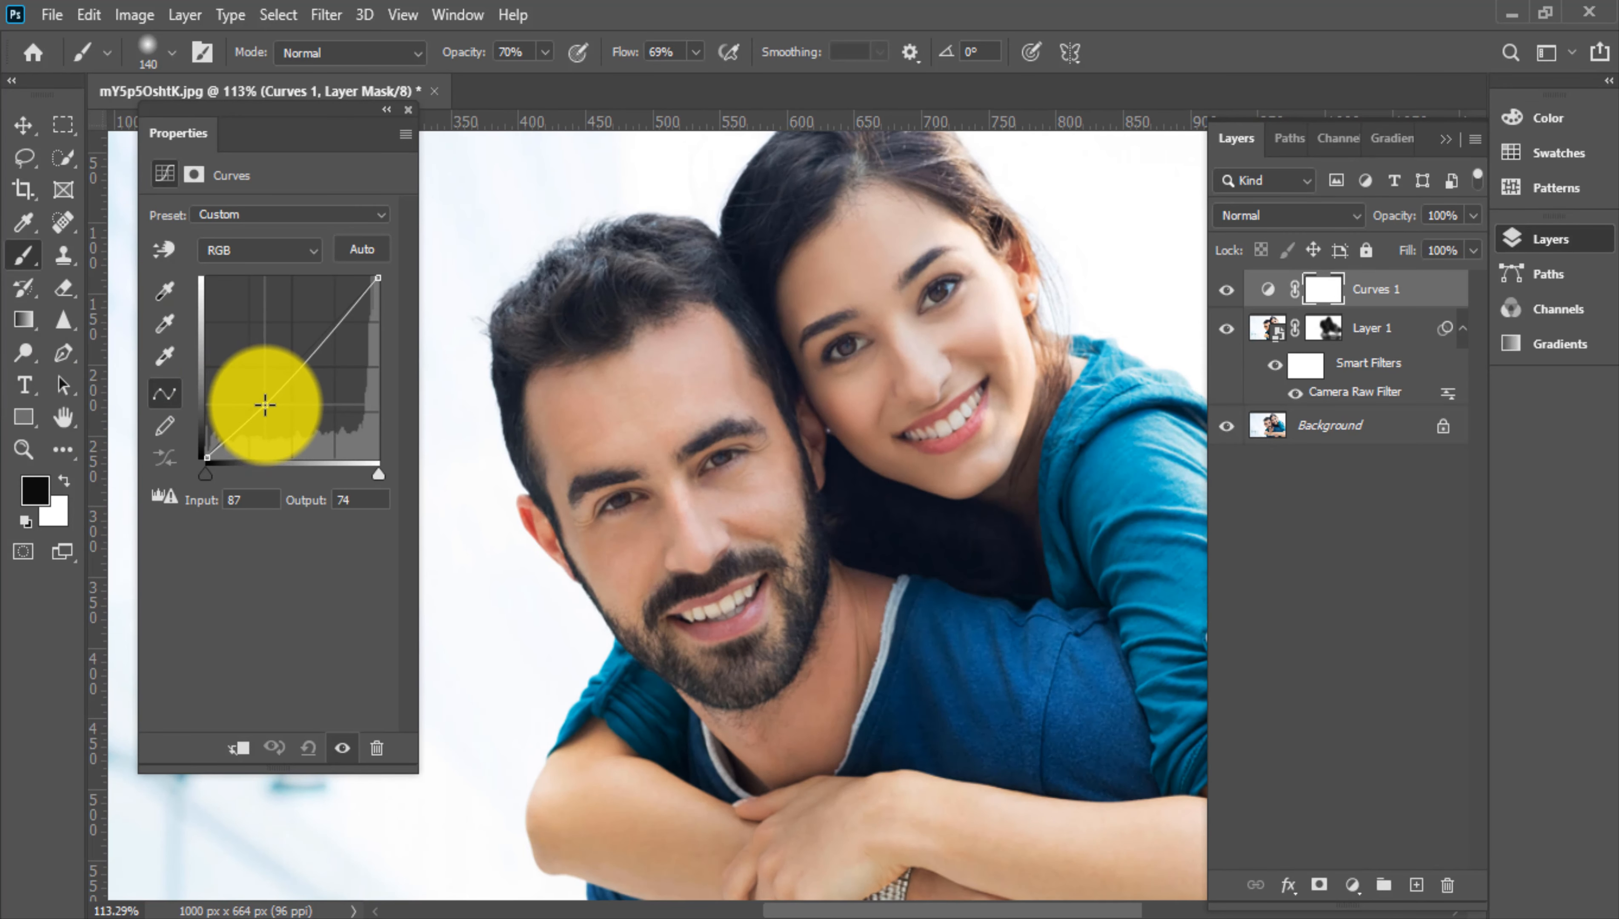
drag(318, 352, 316, 358)
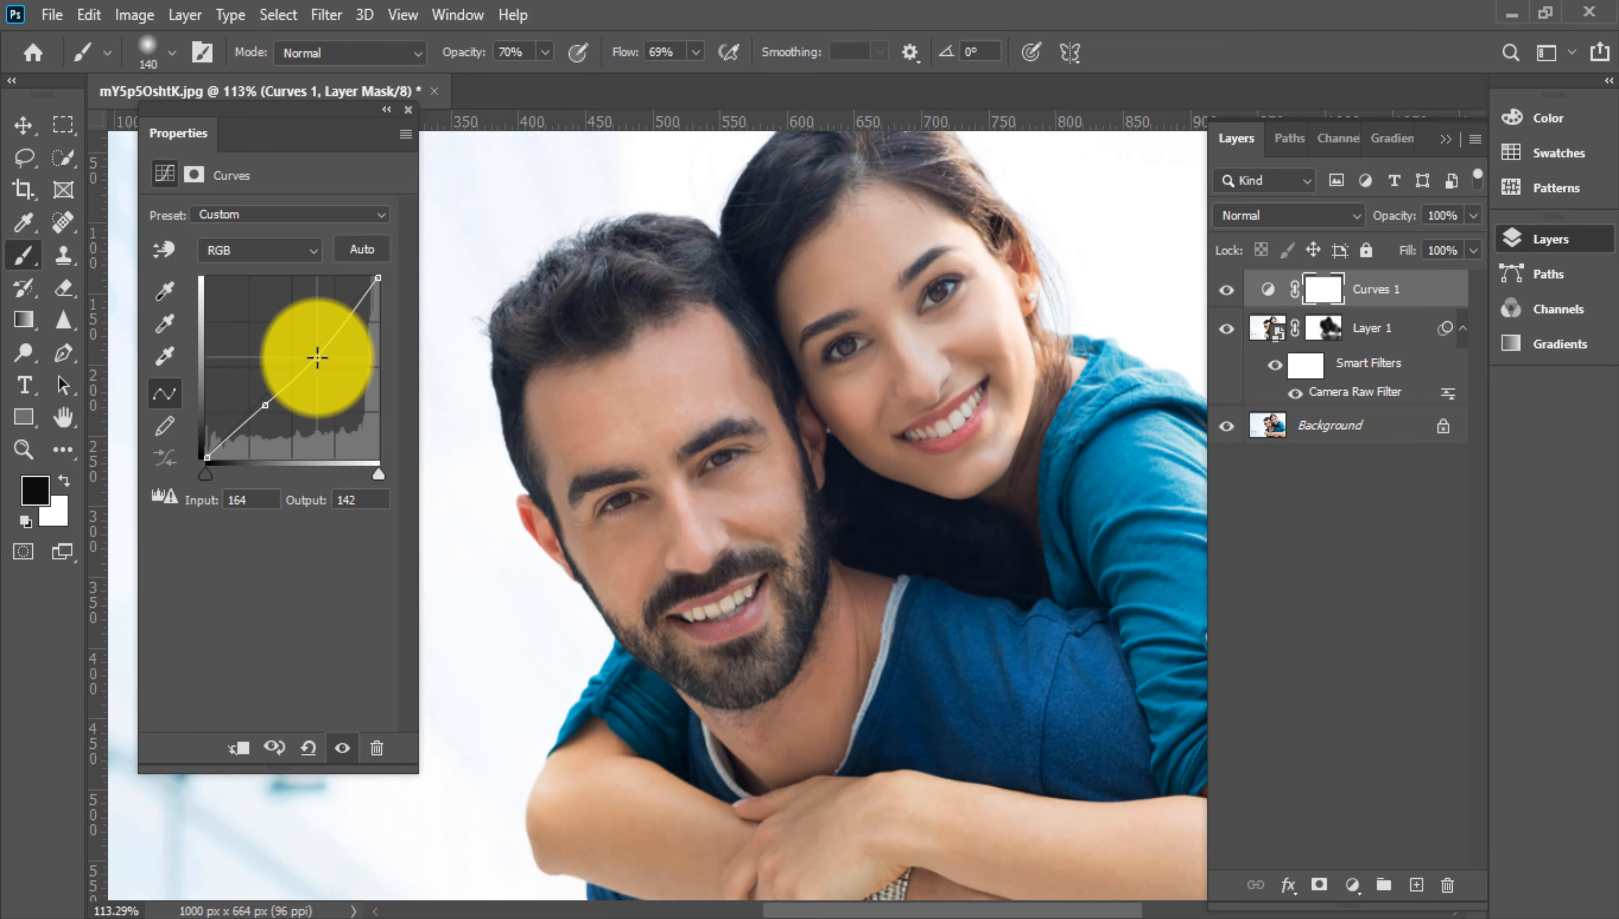
Step: Examine the faces up close, then compare the photo with and without Curves 1 and against the original Background
scroll(825, 329, up, 5)
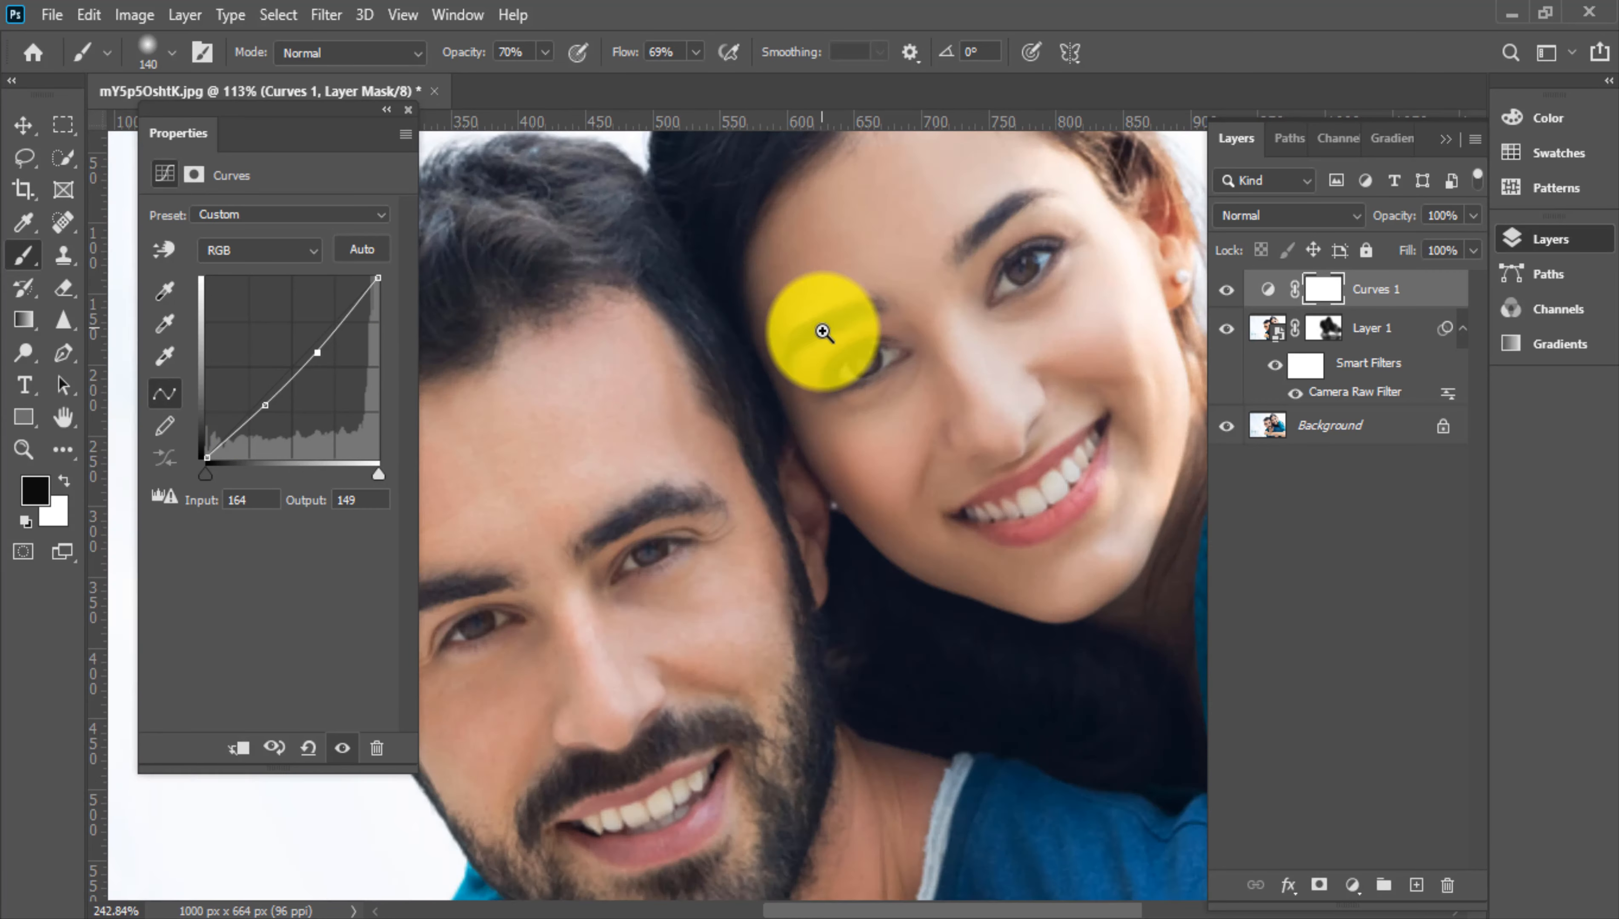
scroll(861, 344, down, 7)
scroll(1054, 360, up, 2)
scroll(1054, 361, down, 1)
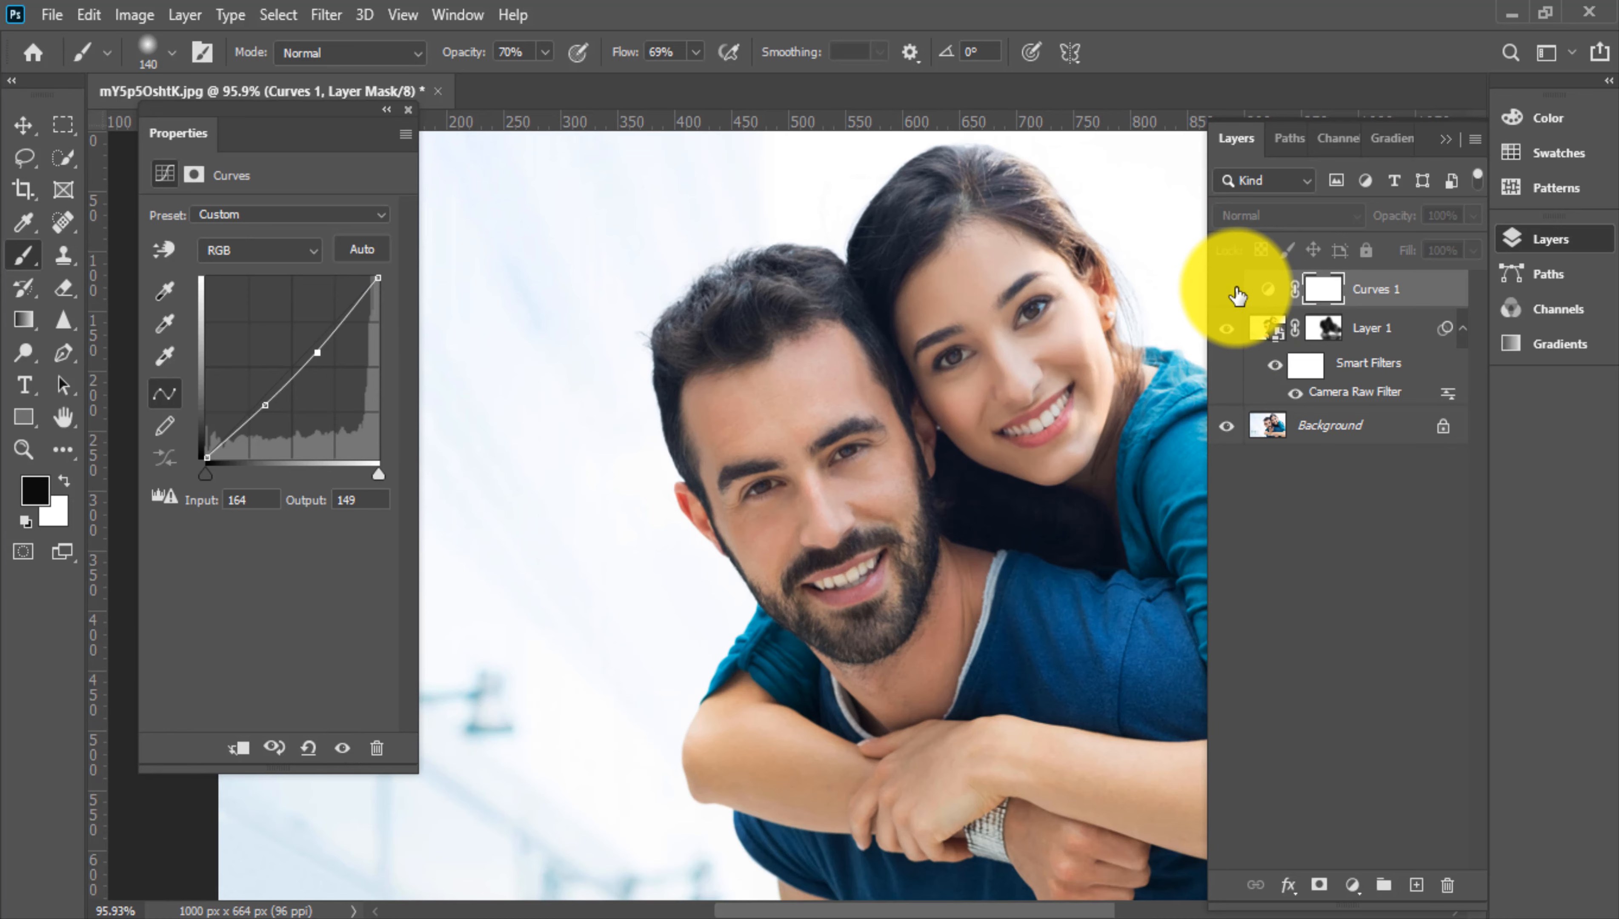
click(1235, 292)
alt+click(1232, 431)
alt+click(1232, 431)
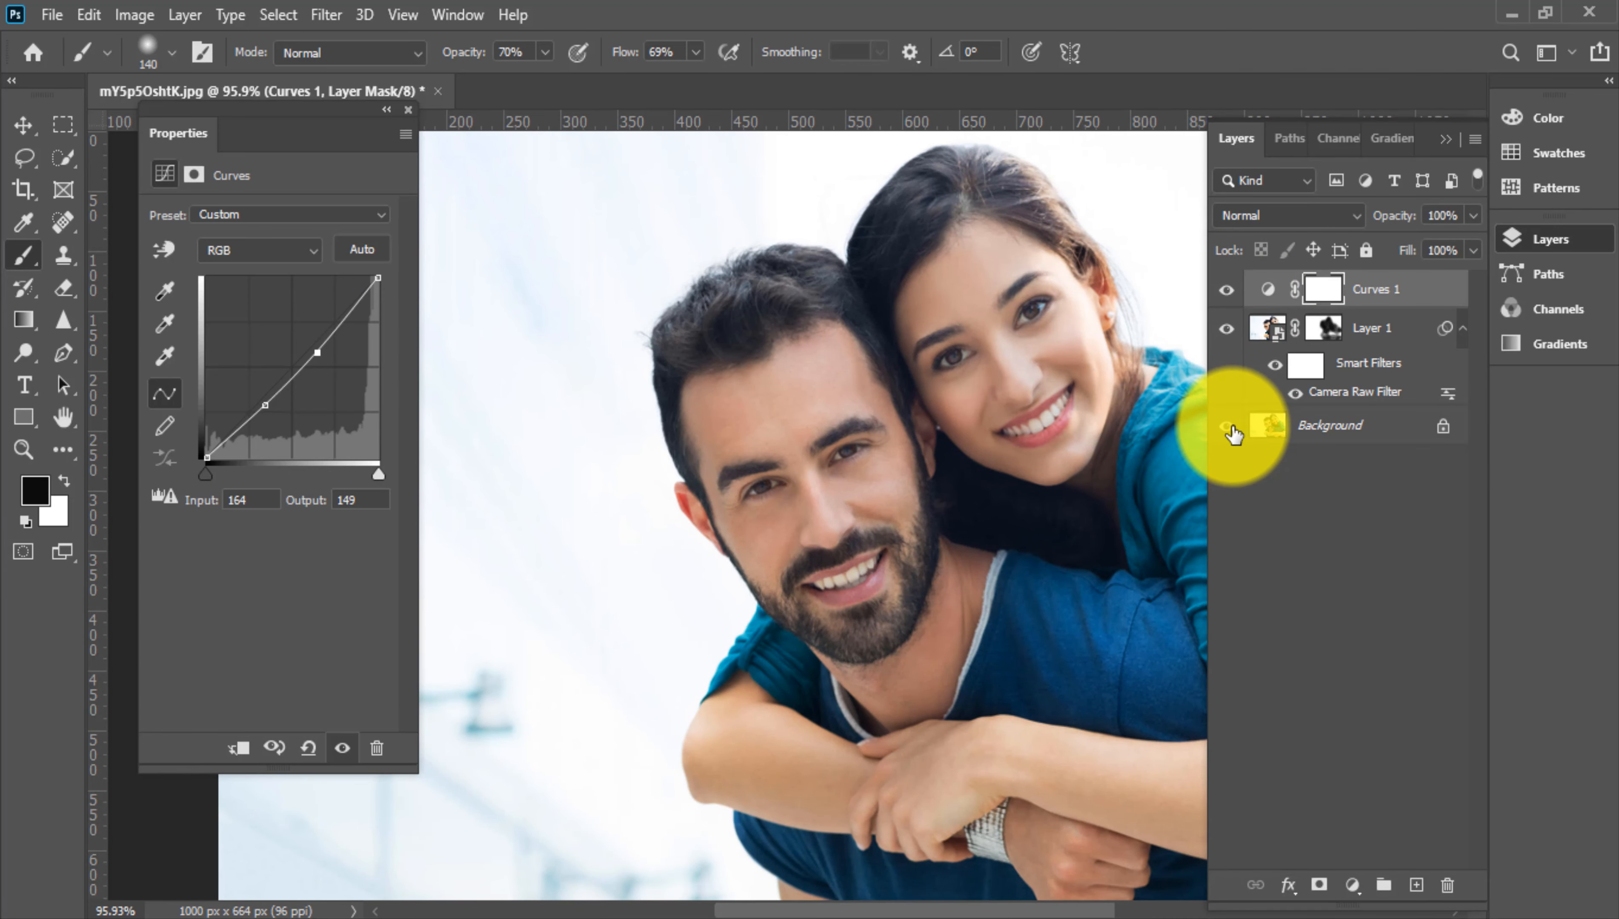
alt+click(1232, 433)
alt+click(1233, 433)
Step: Inspect the skin and clothing at several magnifications, repeatedly comparing the edit with the Background layer alone
drag(1076, 425, 900, 393)
drag(874, 380, 1094, 404)
mouse_move(931, 276)
mouse_down()
mouse_move(972, 265)
mouse_move(951, 283)
mouse_up()
drag(1027, 314, 927, 302)
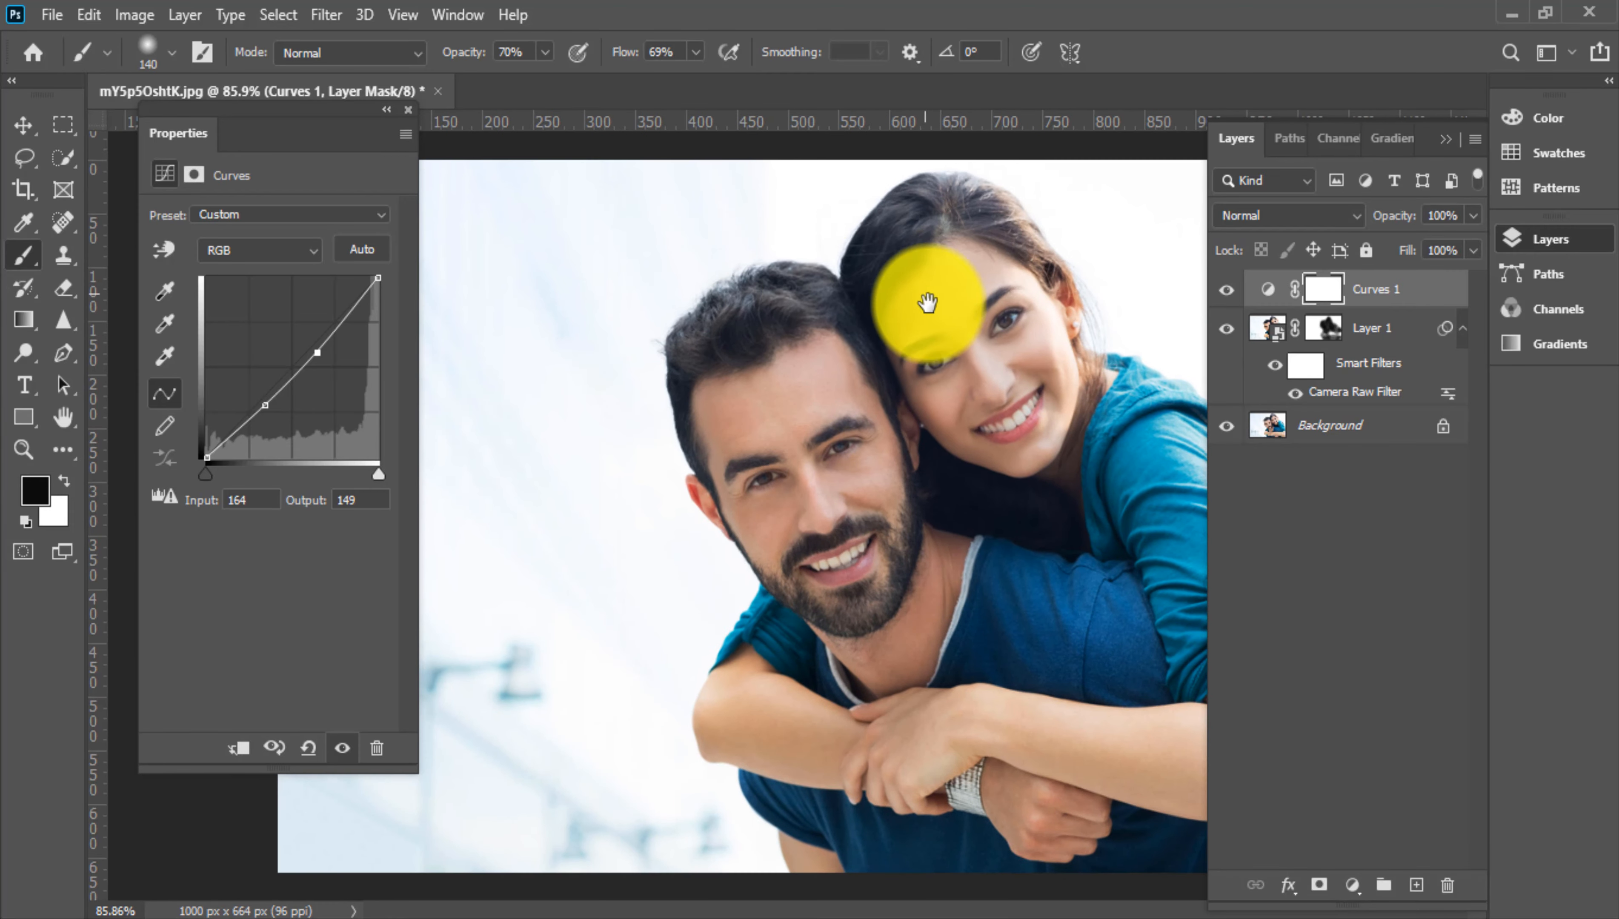
drag(1001, 611, 953, 584)
drag(1117, 493, 1120, 493)
drag(1117, 493, 834, 536)
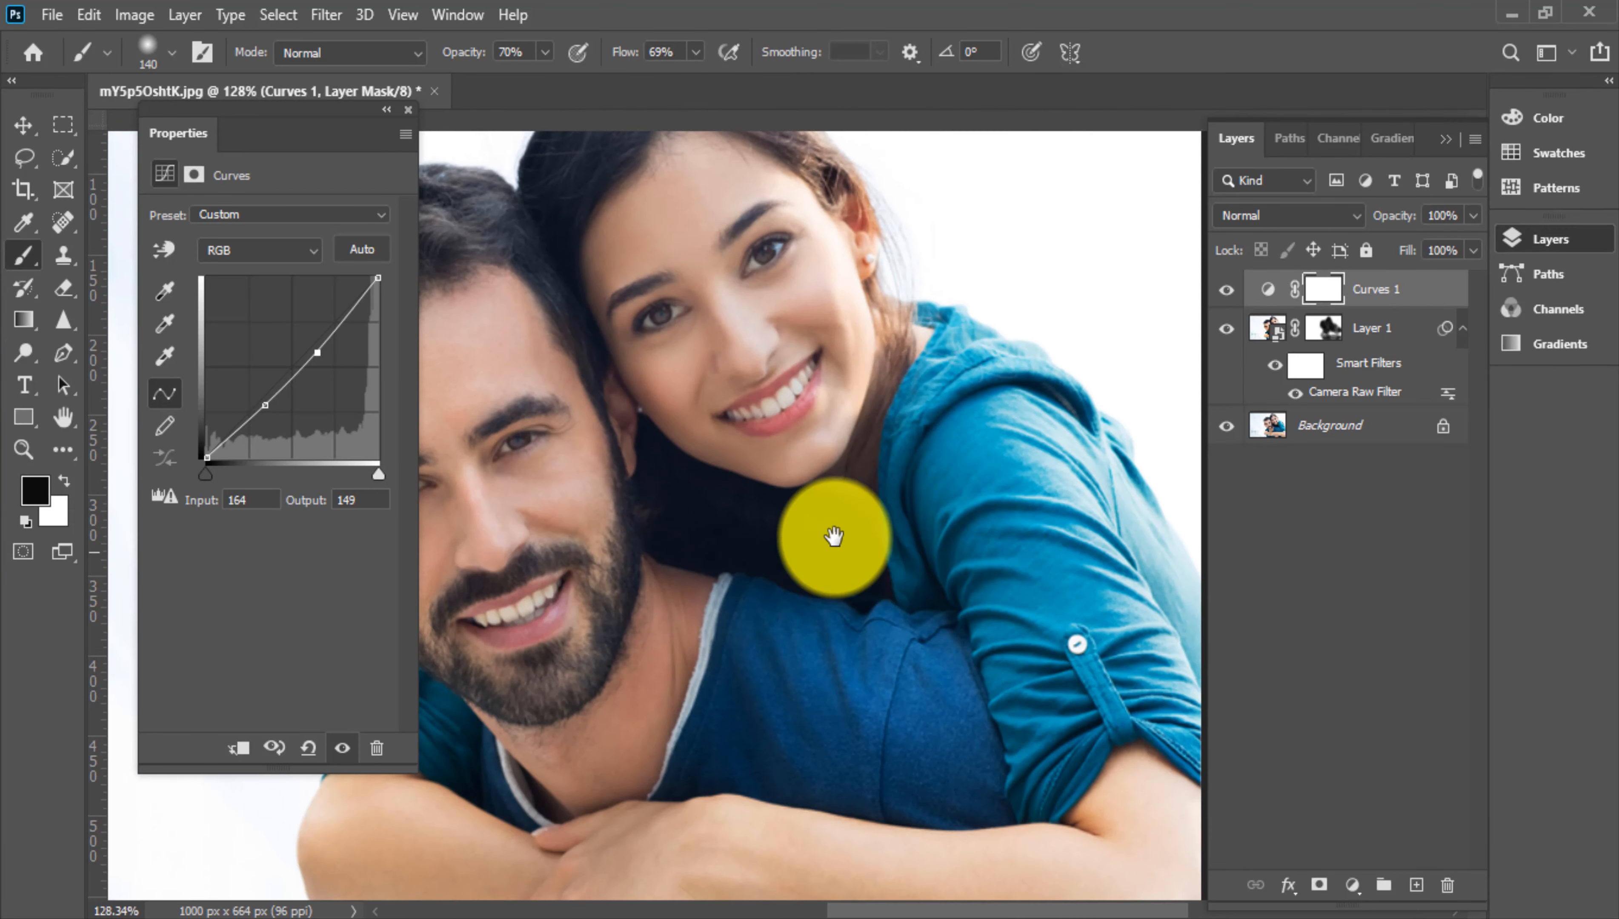
drag(891, 375, 1013, 424)
alt+click(1228, 427)
alt+click(1227, 428)
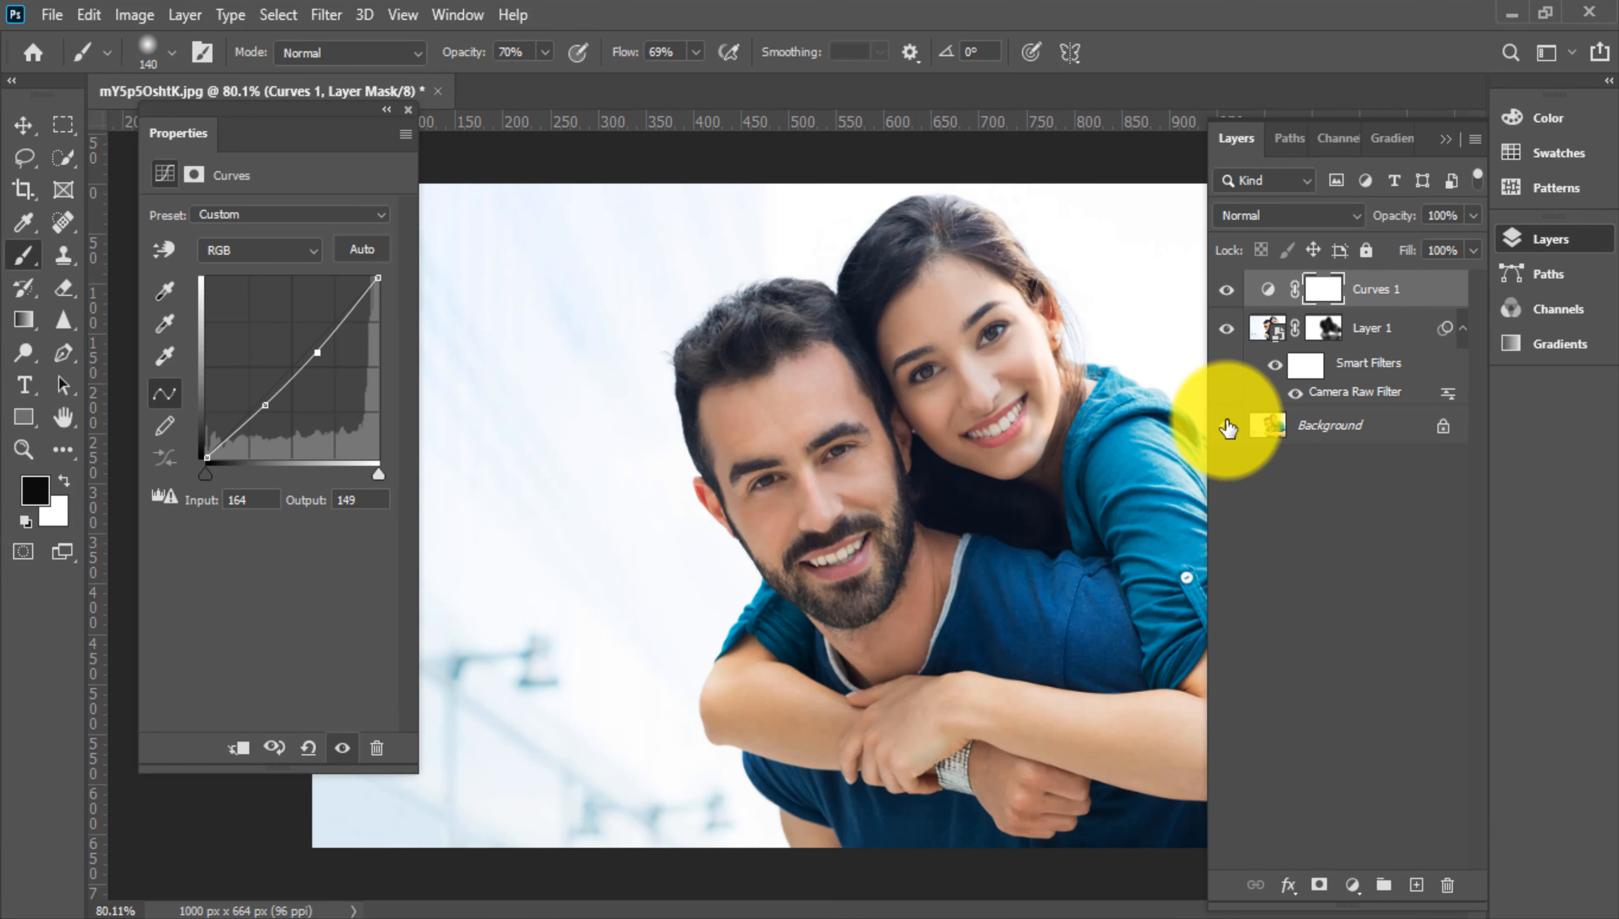
alt+click(1227, 427)
alt+click(1227, 427)
alt+click(1227, 427)
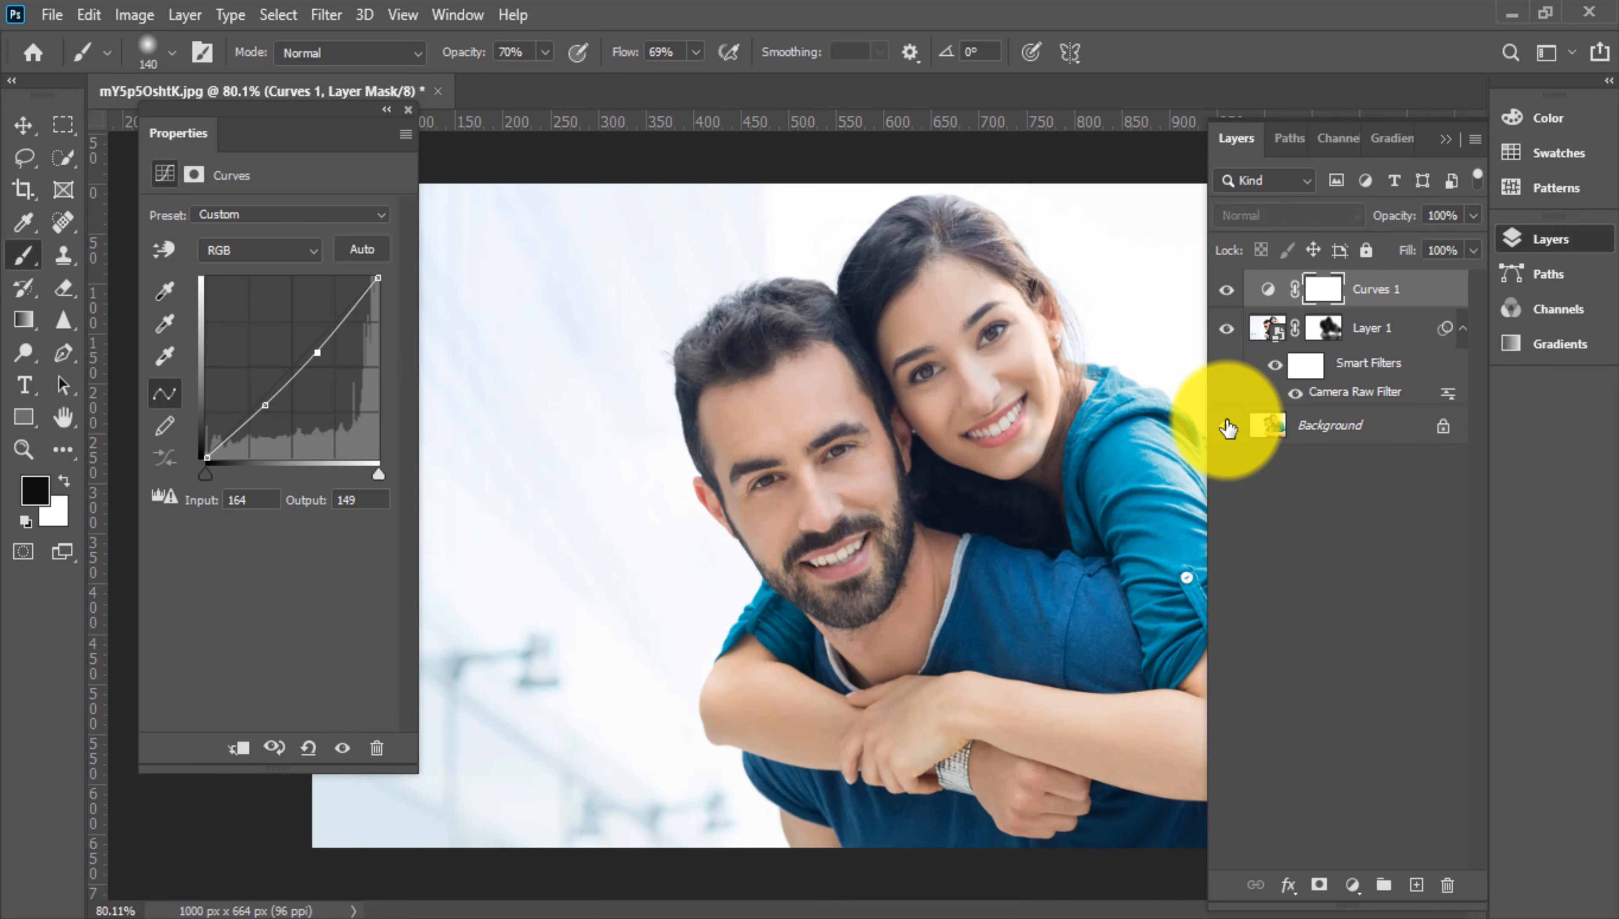
scroll(1012, 351, up, 5)
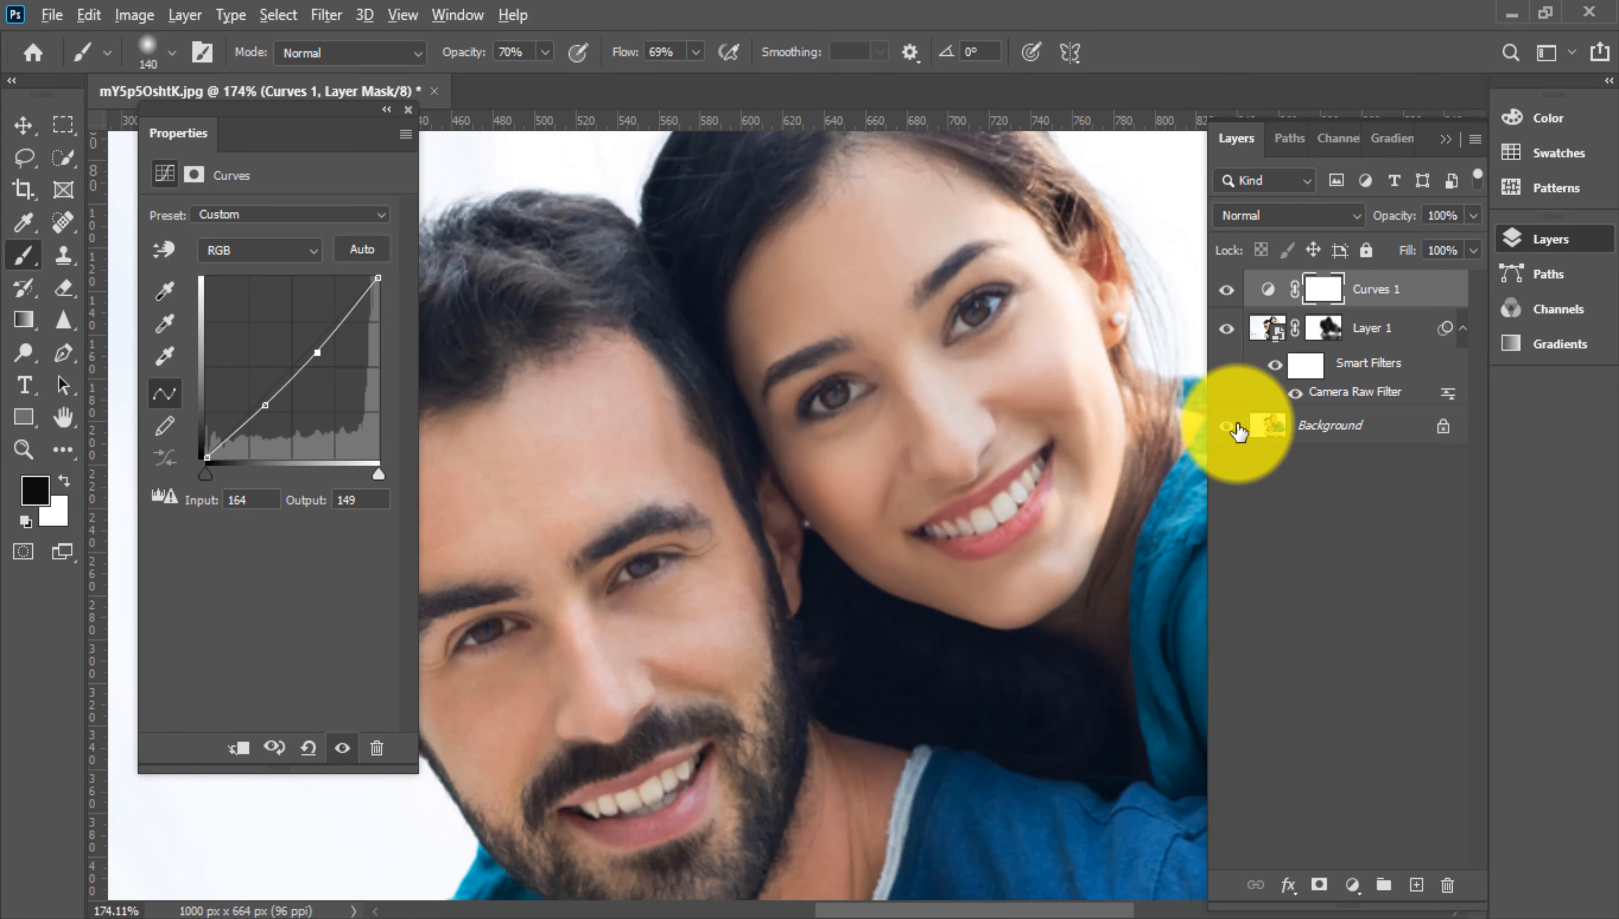
alt+click(1227, 428)
alt+click(1227, 427)
scroll(1037, 442, down, 3)
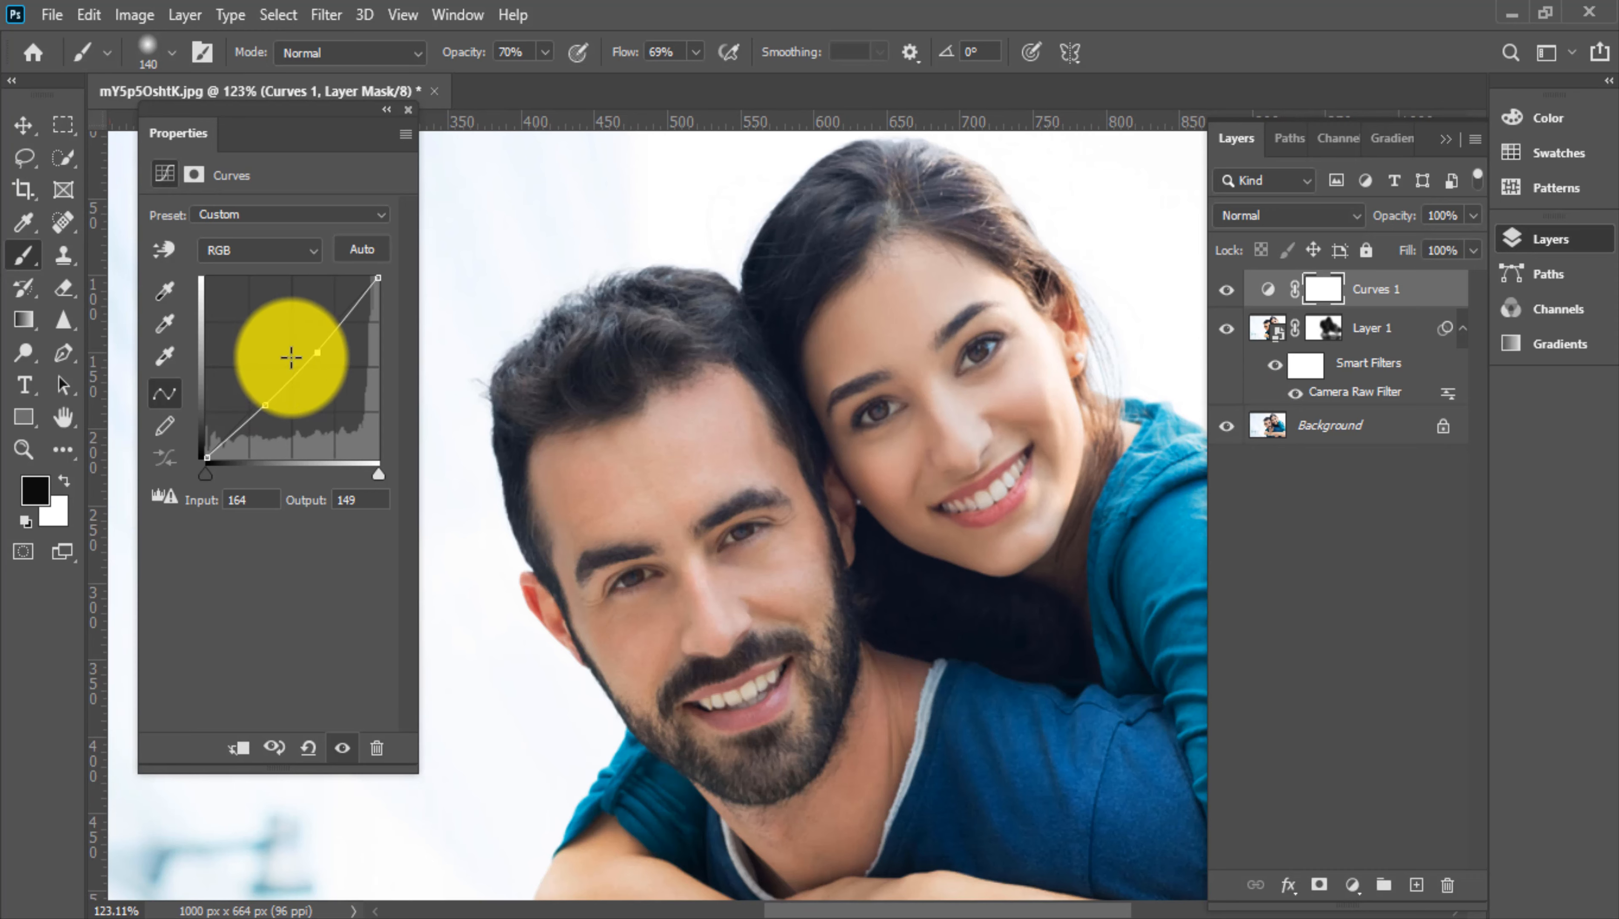
Step: Switch the Curves adjustment to the Green channel and place a point at input 80, output 80
drag(315, 353, 315, 356)
scroll(1040, 402, up, 3)
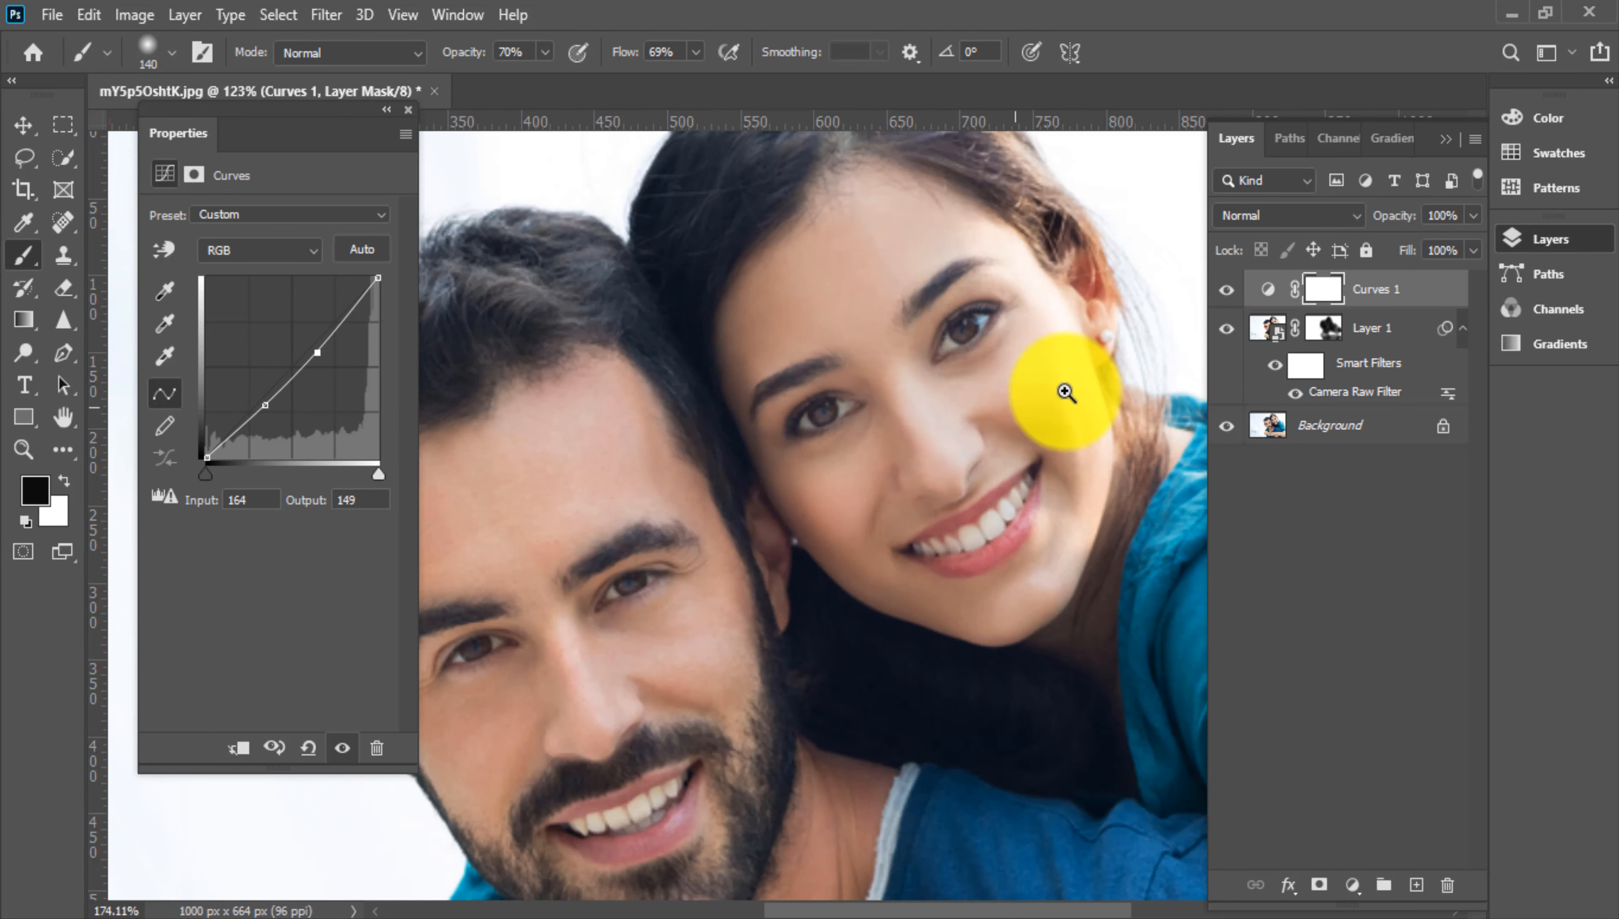
click(237, 250)
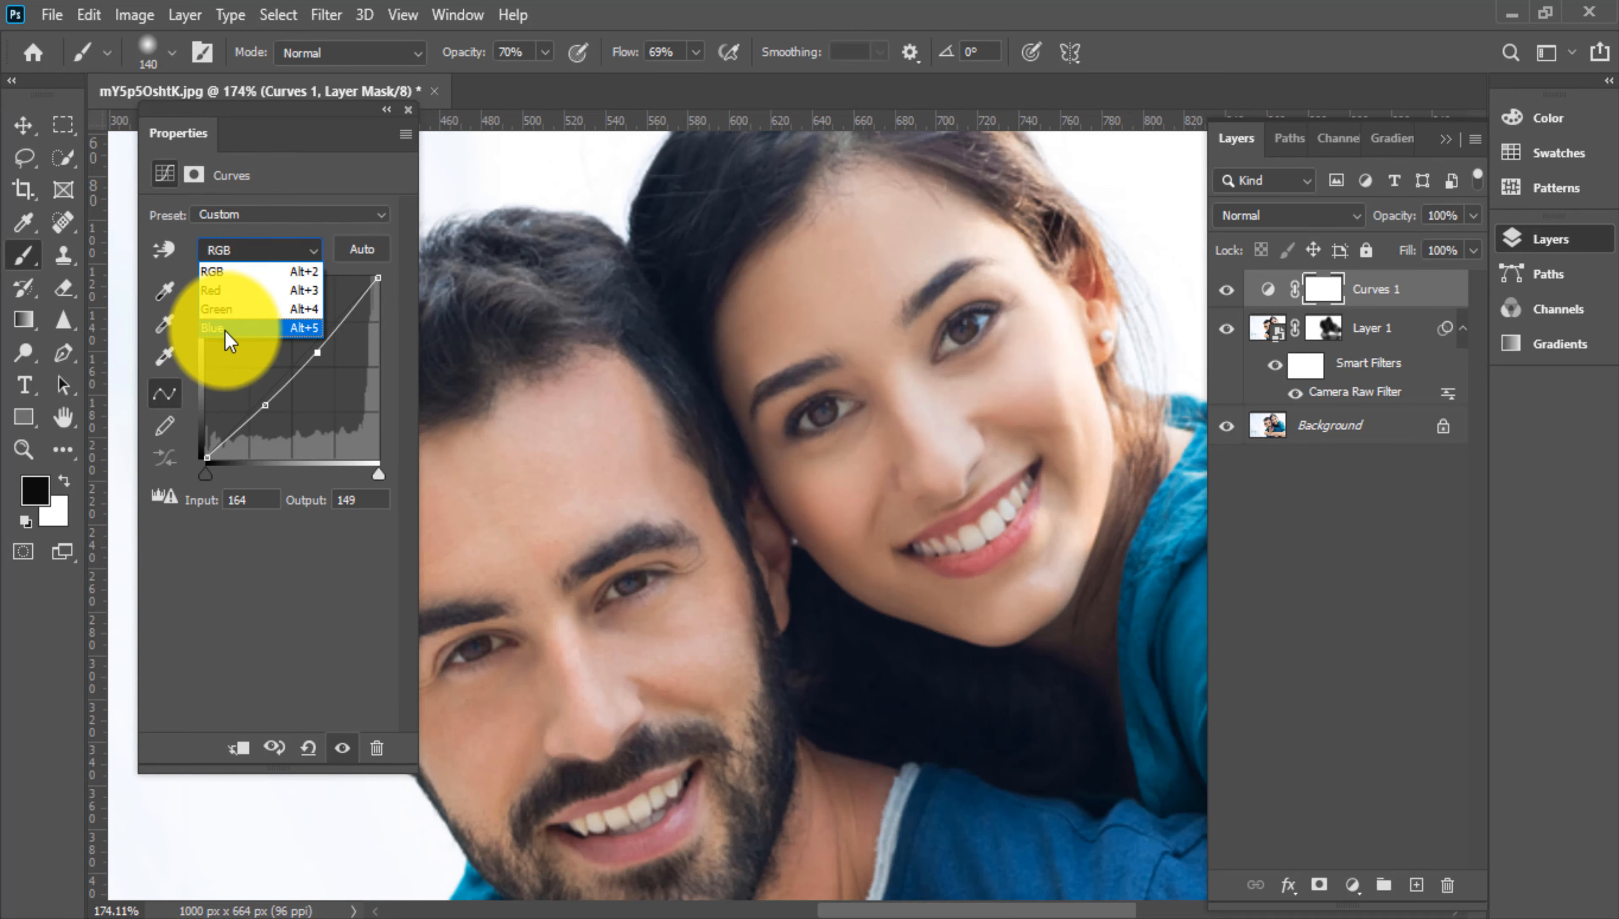
click(221, 311)
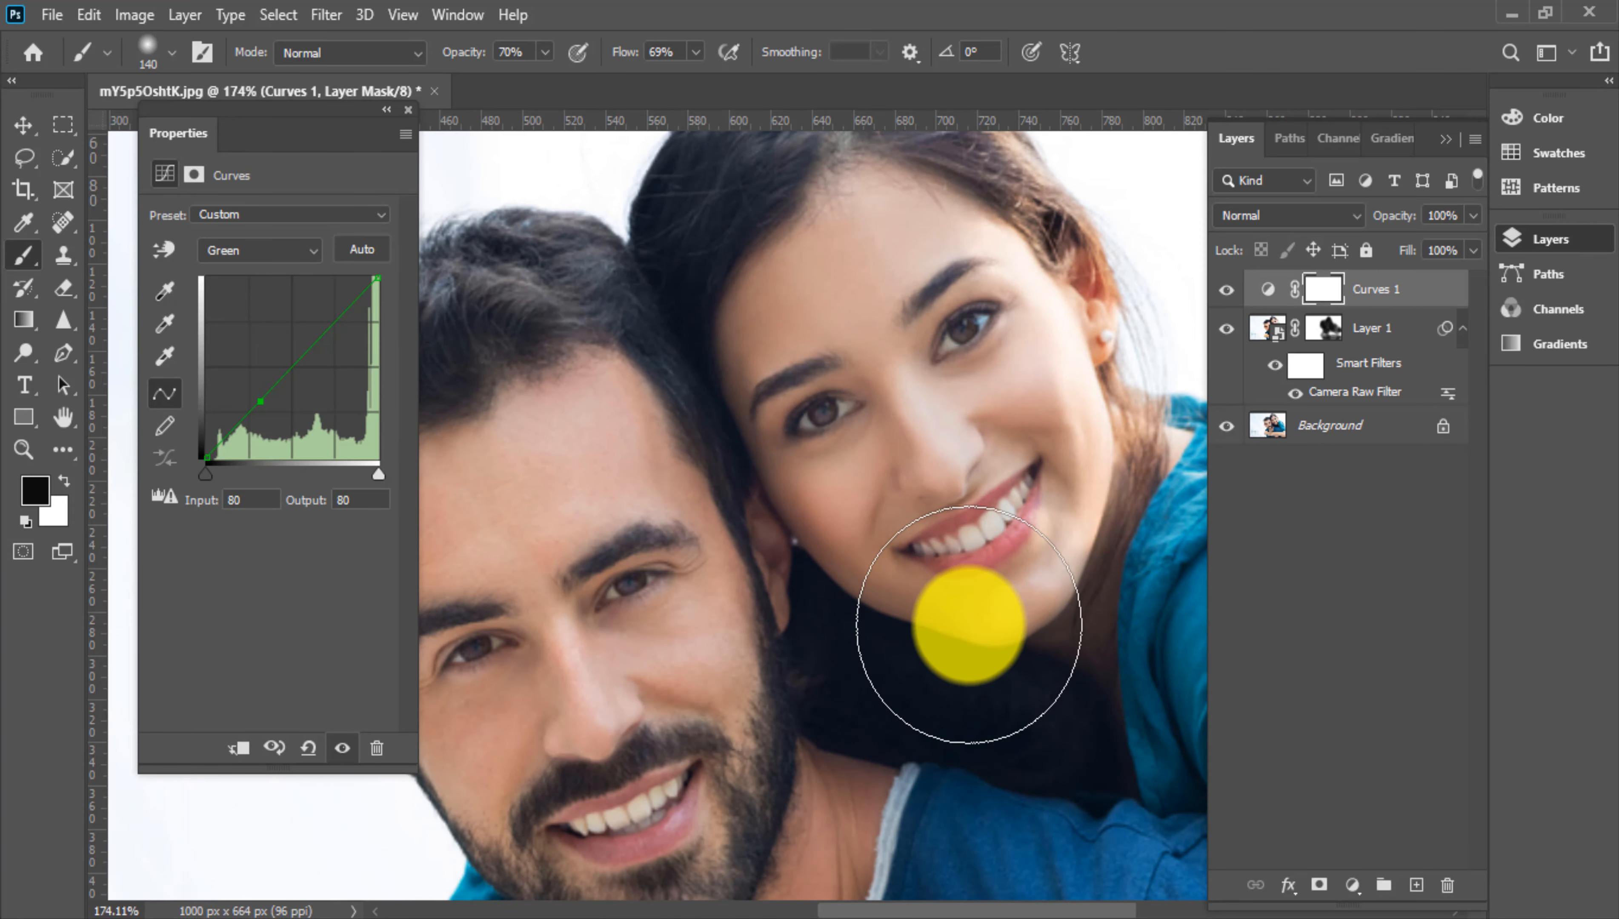
Step: Compare the edited photo with the Background layer alone, inspecting the couple and their clothing at several magnifications
scroll(788, 597, down, 5)
click(1226, 426)
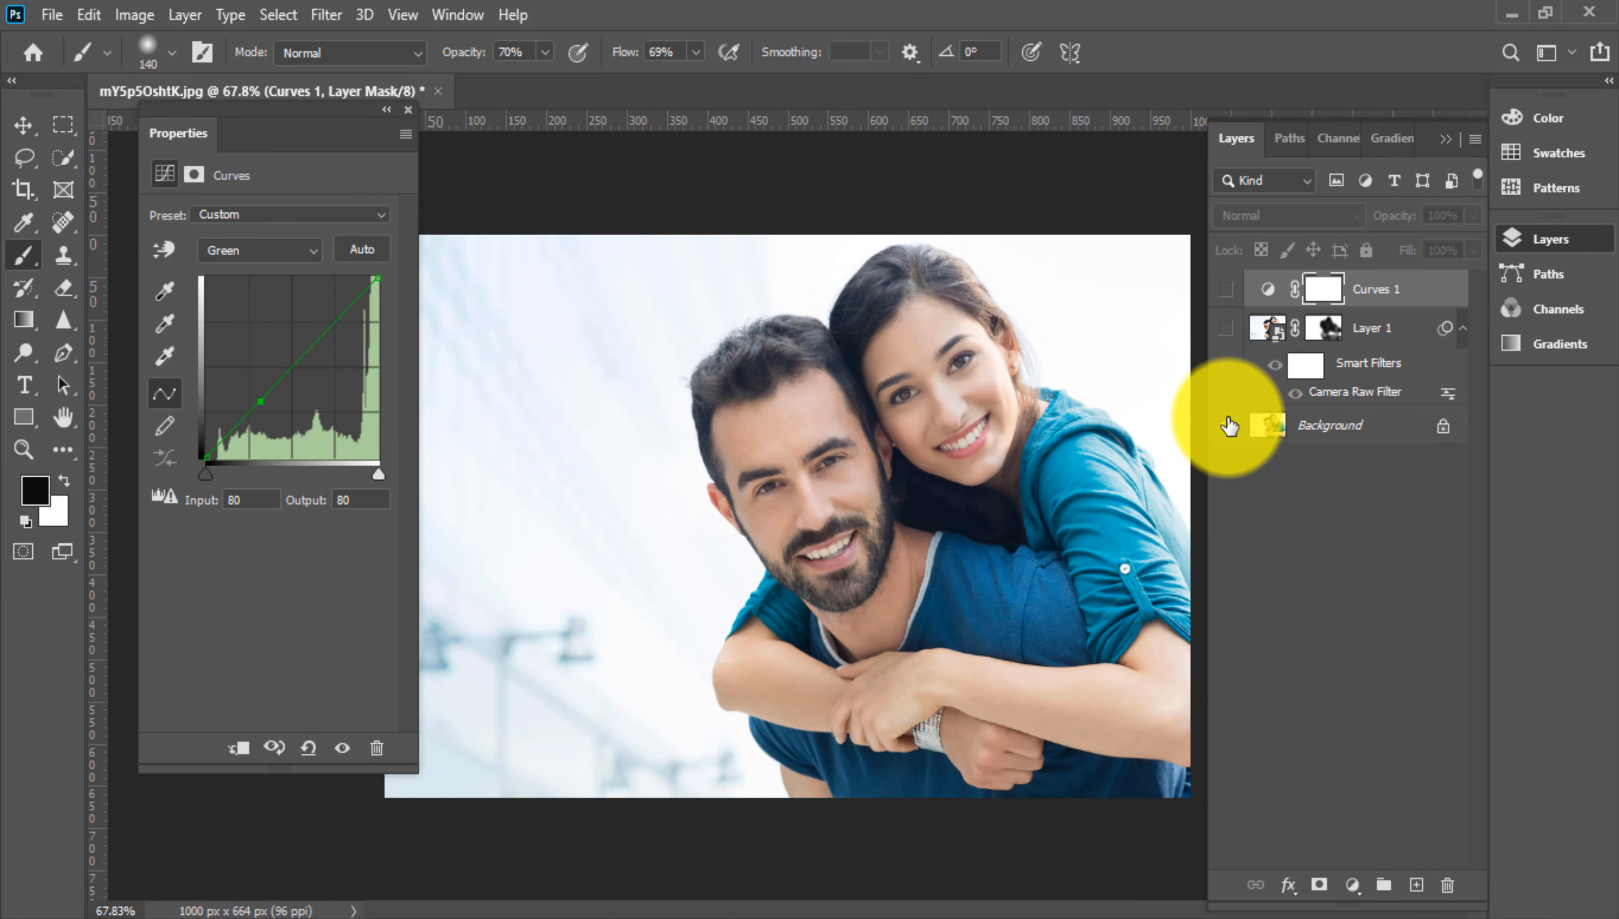
click(1226, 425)
scroll(1056, 361, up, 3)
scroll(1056, 362, down, 3)
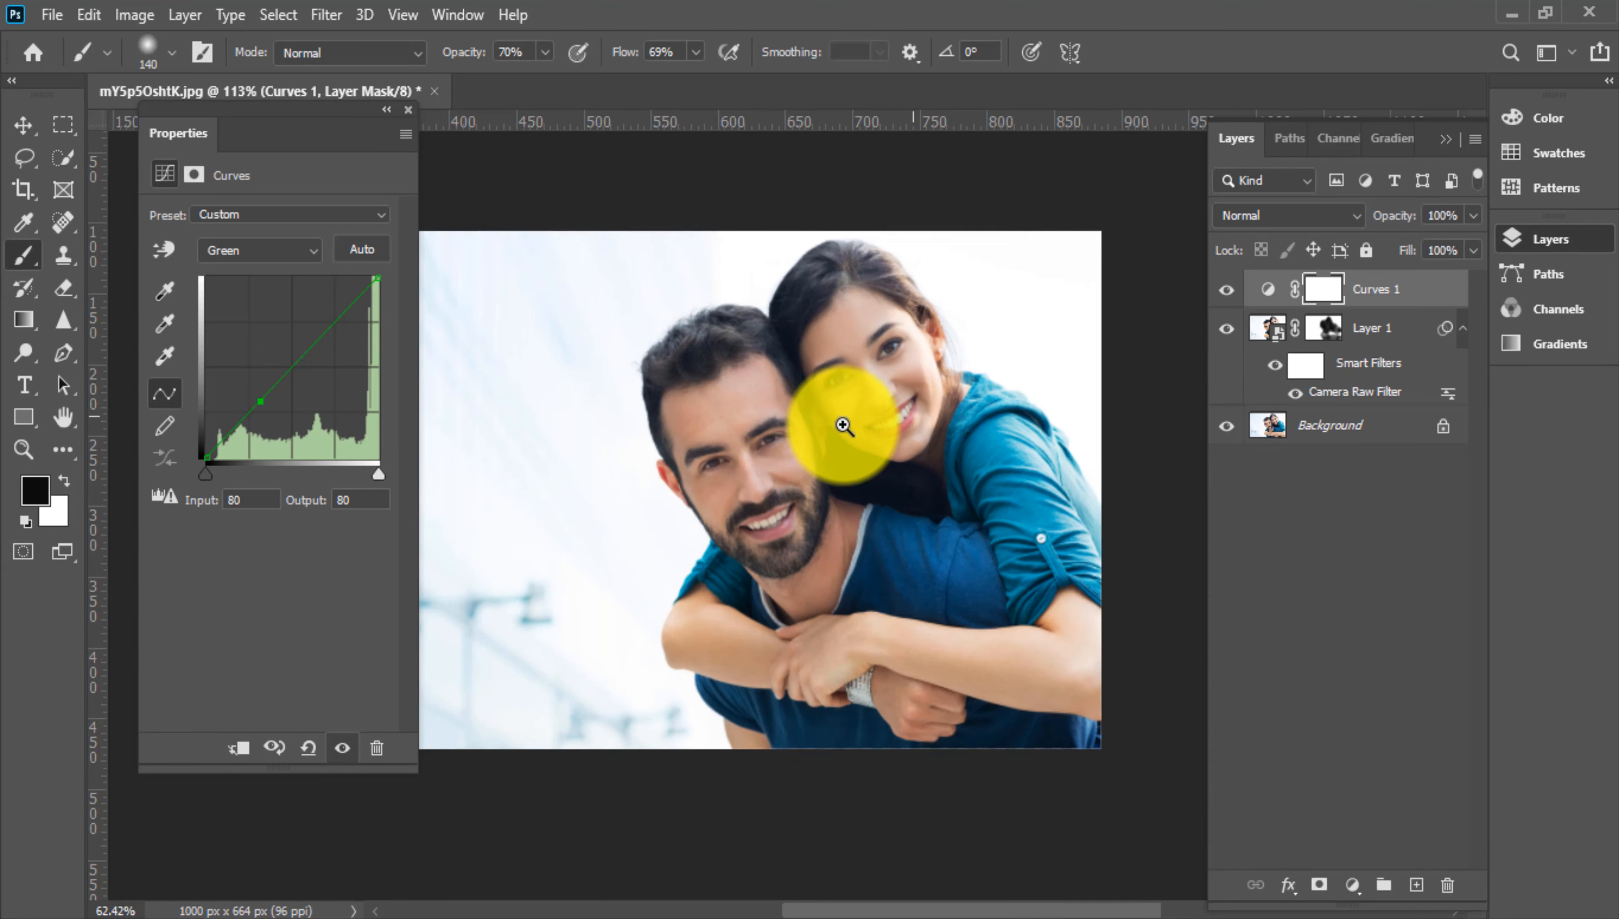
scroll(1121, 458, up, 1)
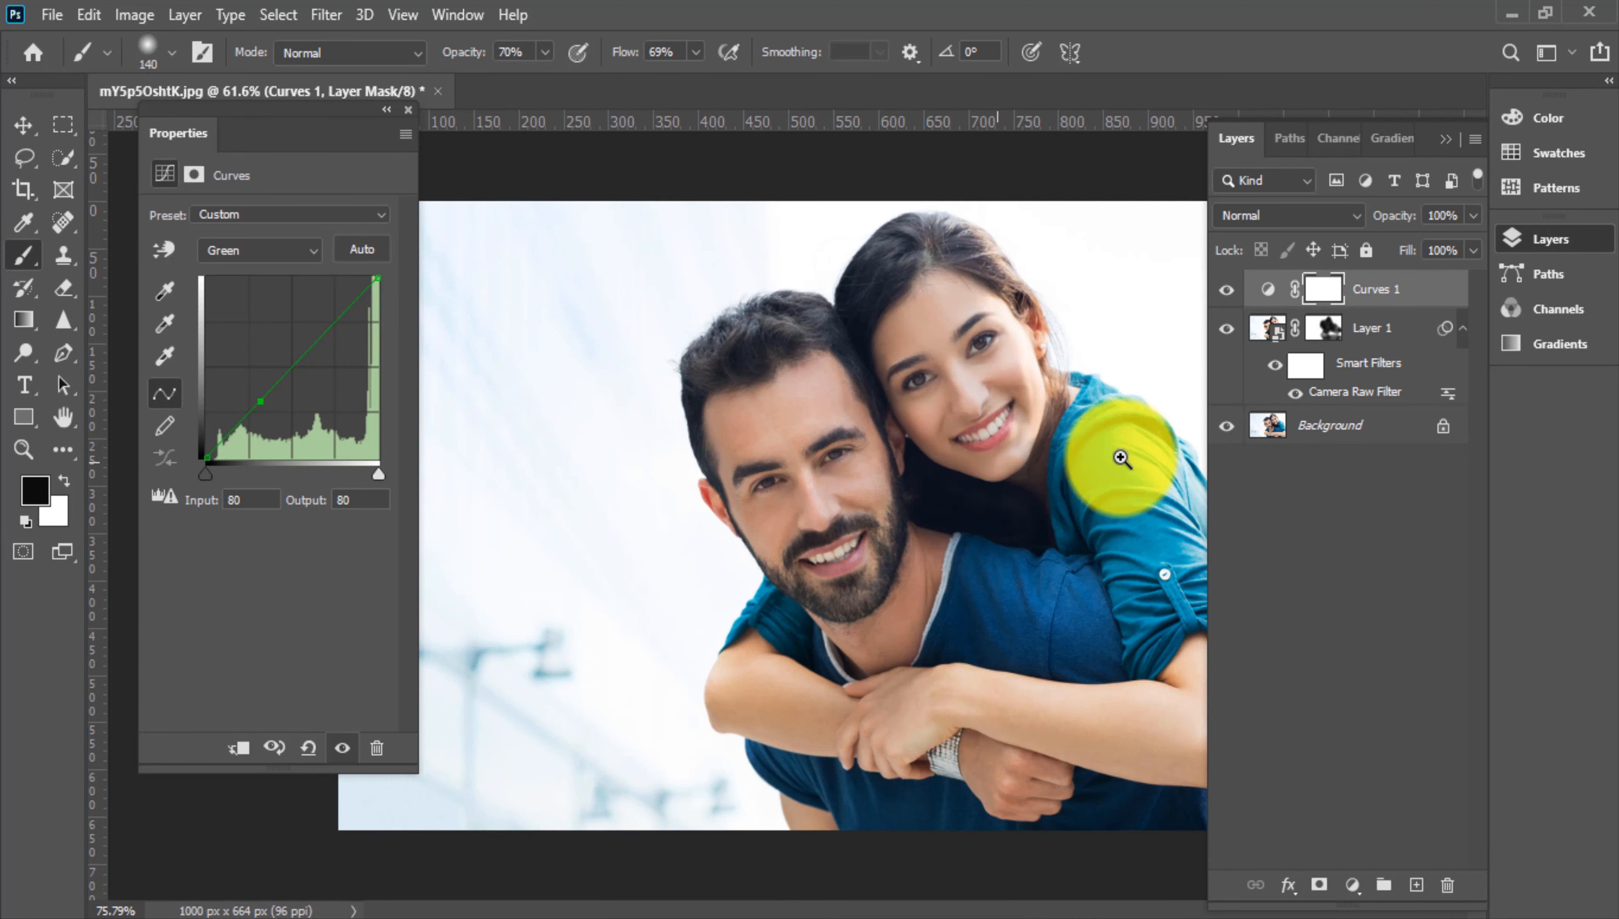
scroll(1092, 398, down, 2)
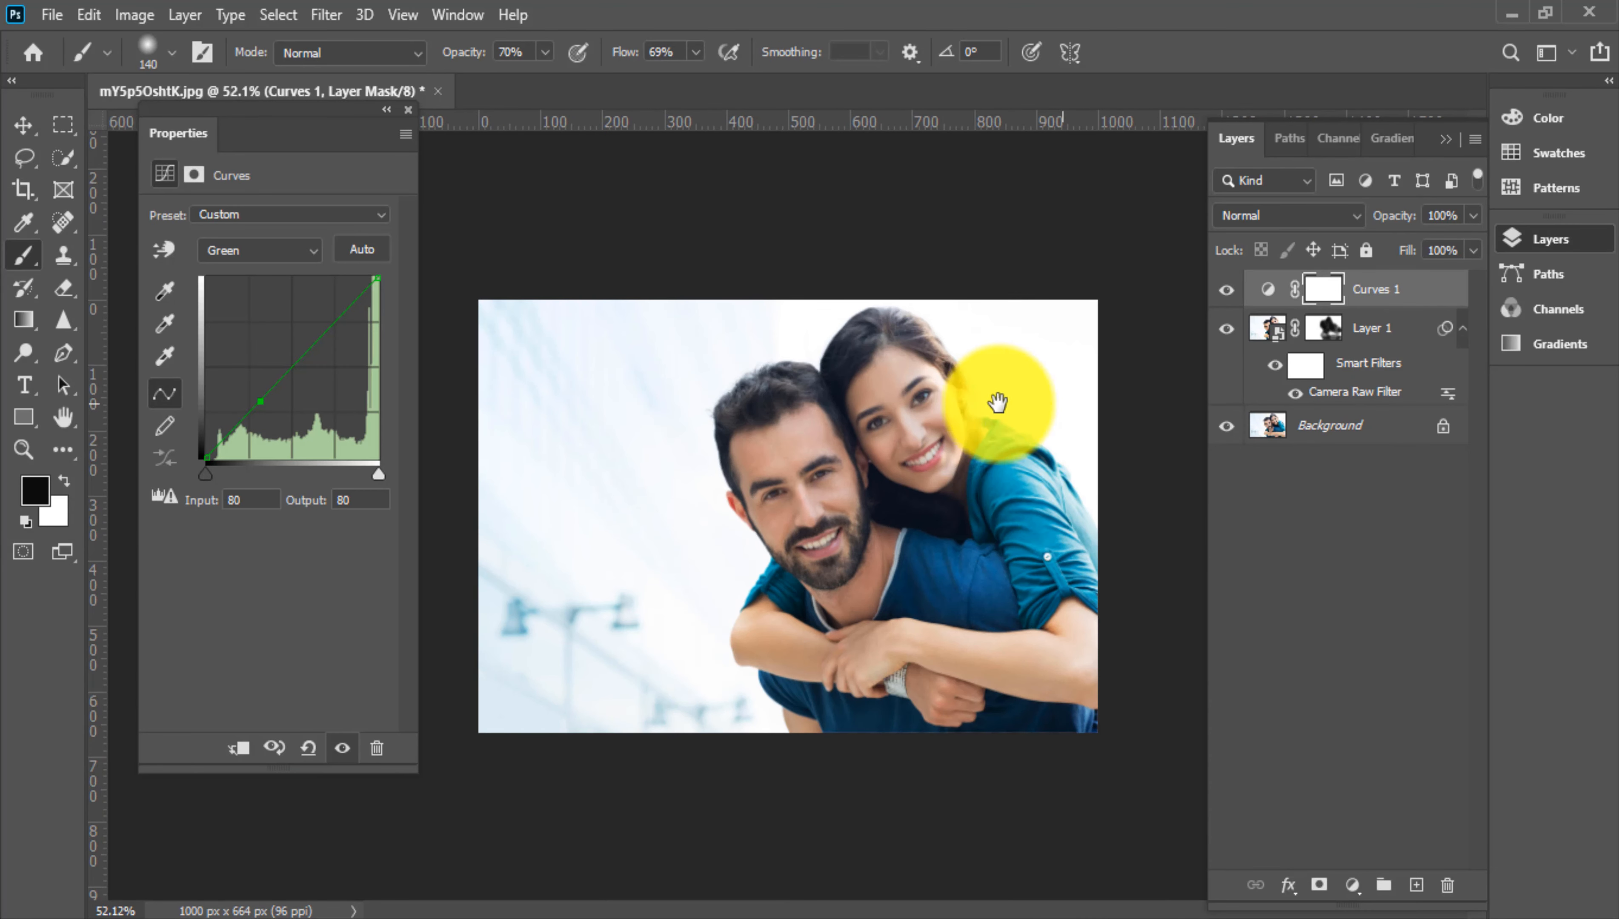
click(1226, 427)
click(1226, 428)
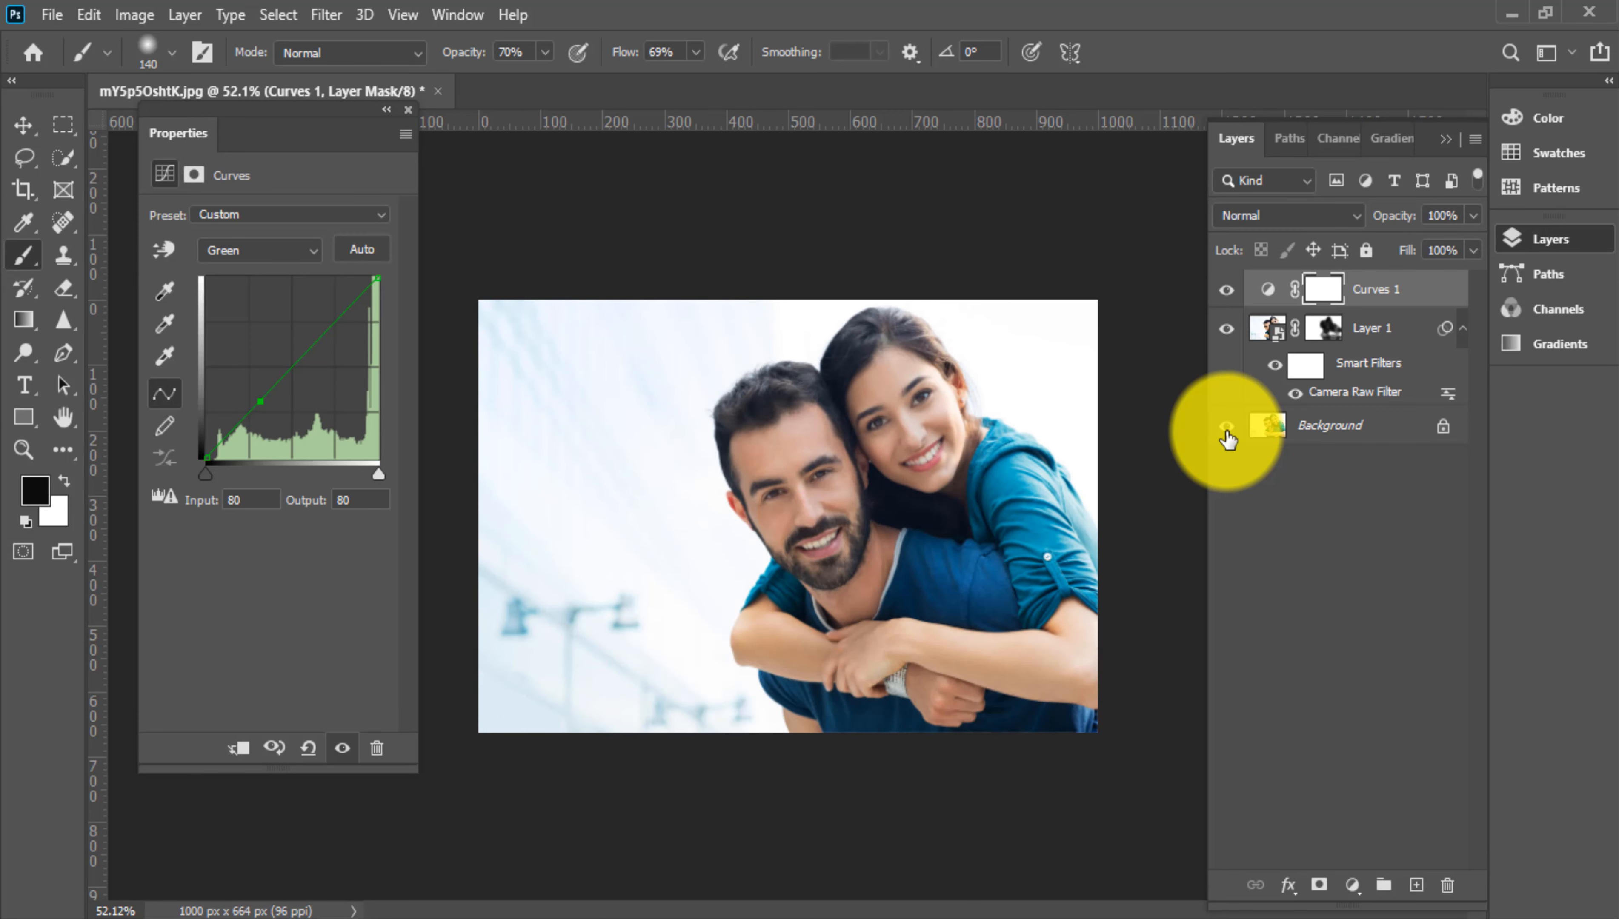
Step: Stamp all visible layers into a new merged pixel layer above Curves 1
click(1391, 299)
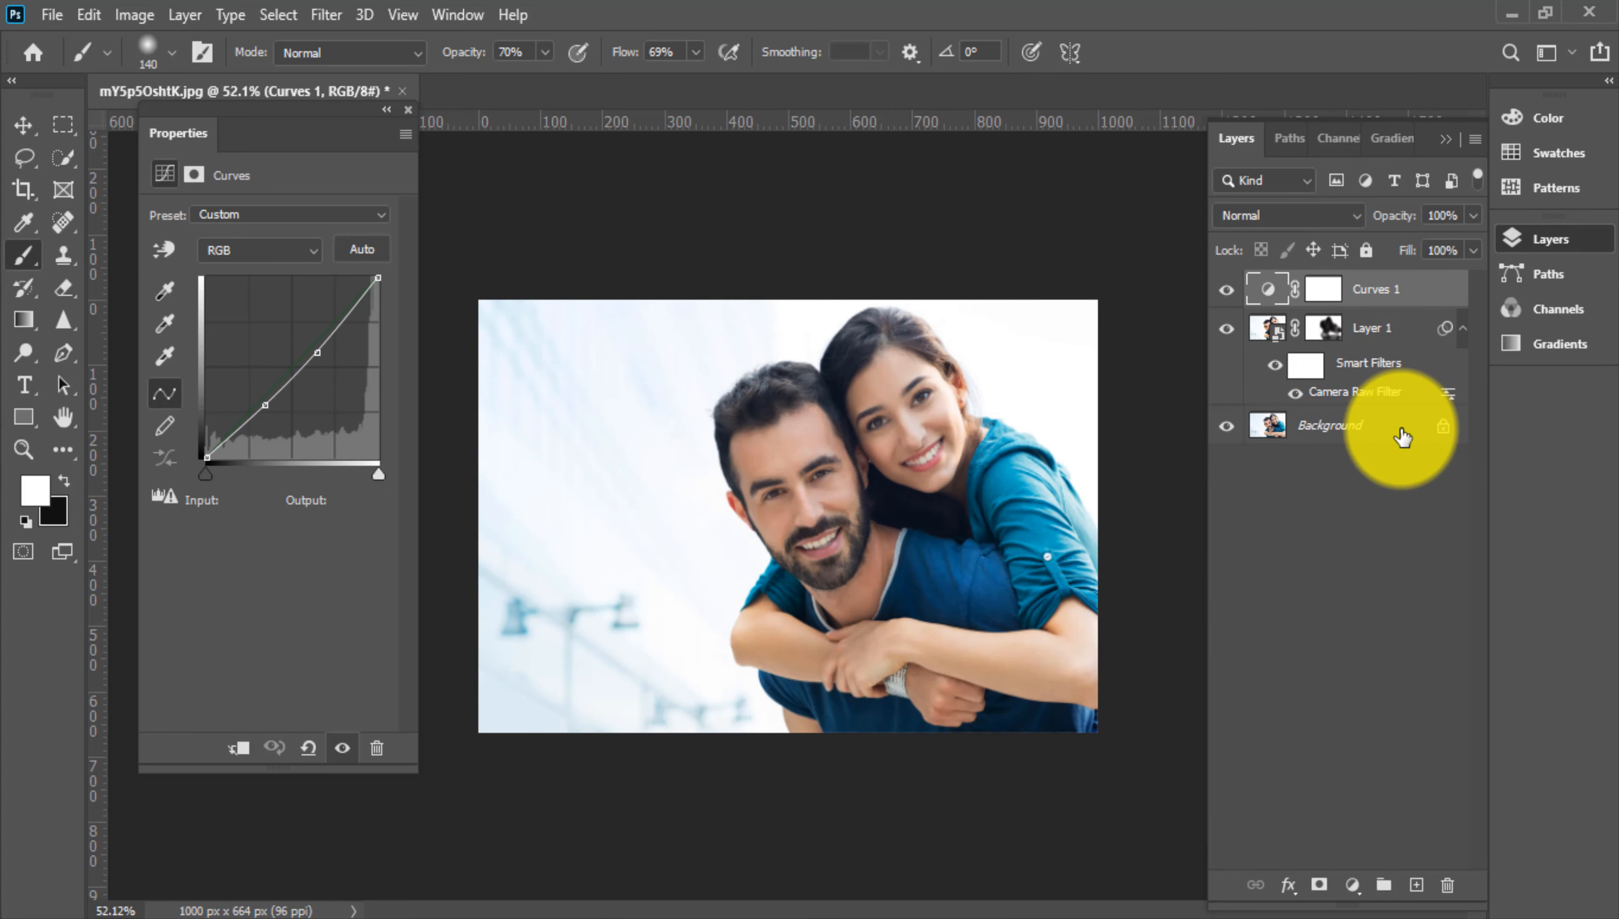
click(1403, 437)
click(1367, 297)
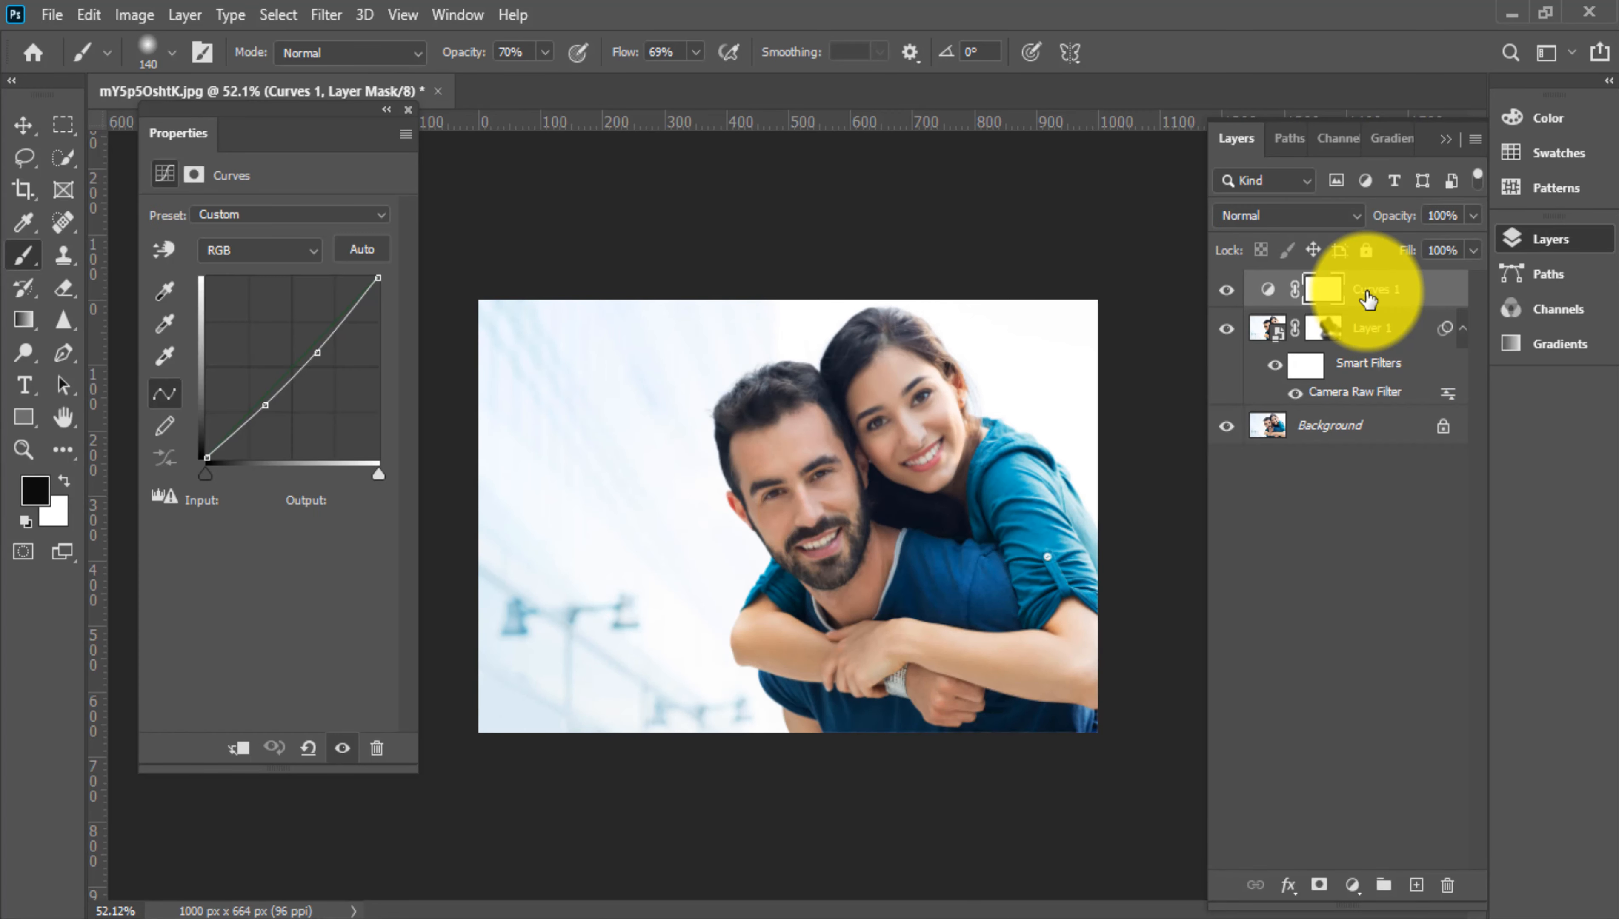
key(ctrl+shift+alt+e)
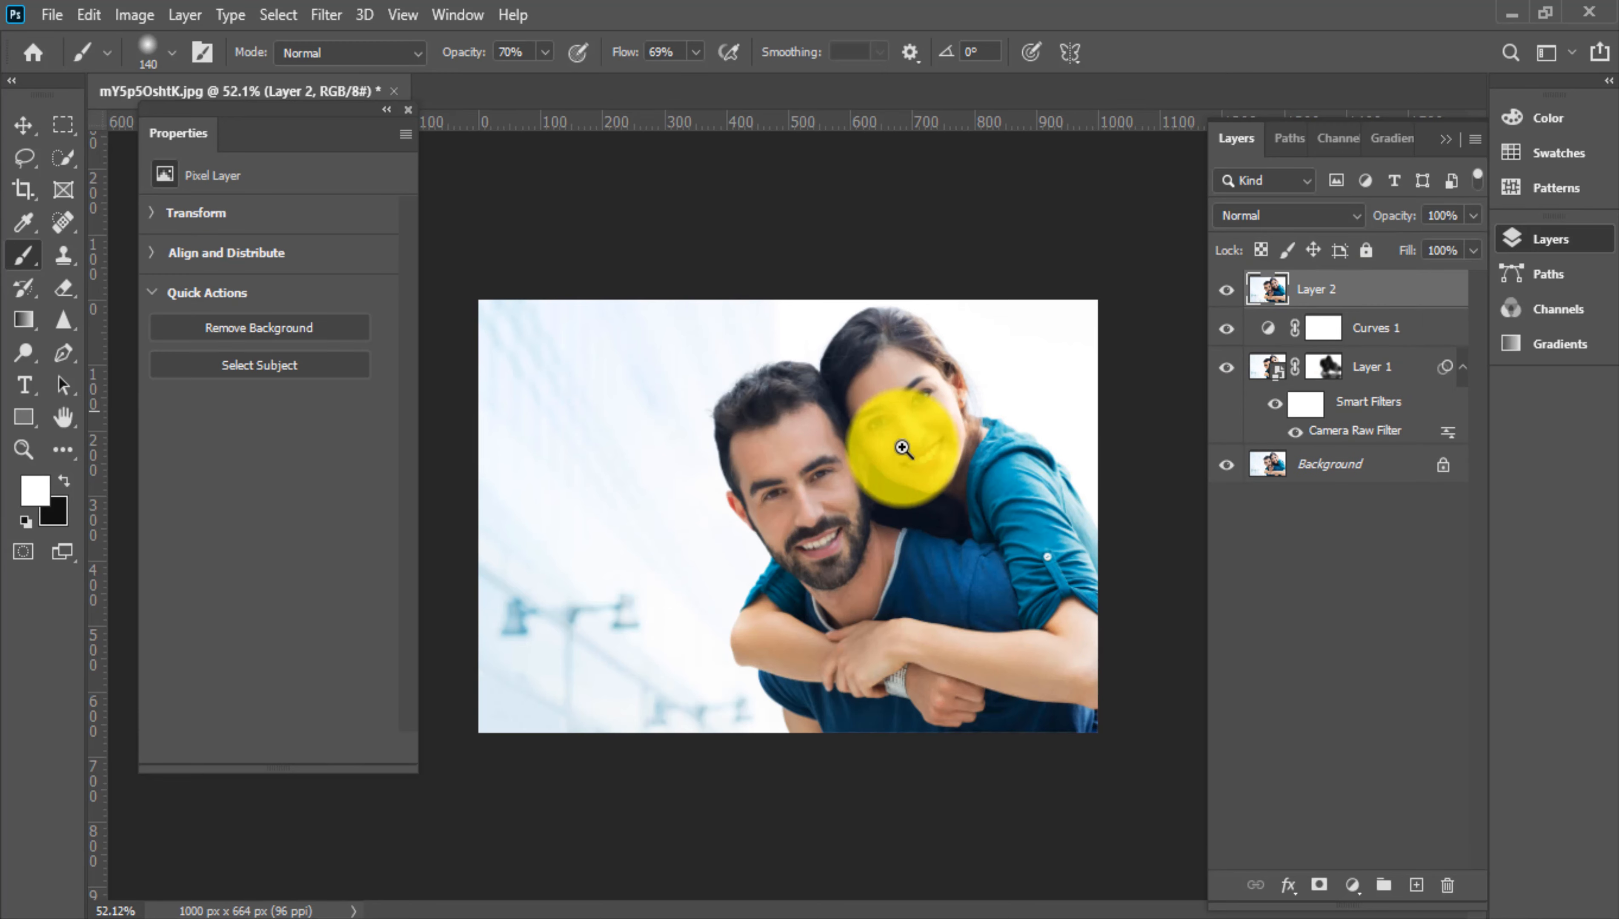
Step: Activate the Pen tool in Path mode for outlining the couple on Layer 2
scroll(903, 445, up, 5)
key(ctrl+r)
key(p)
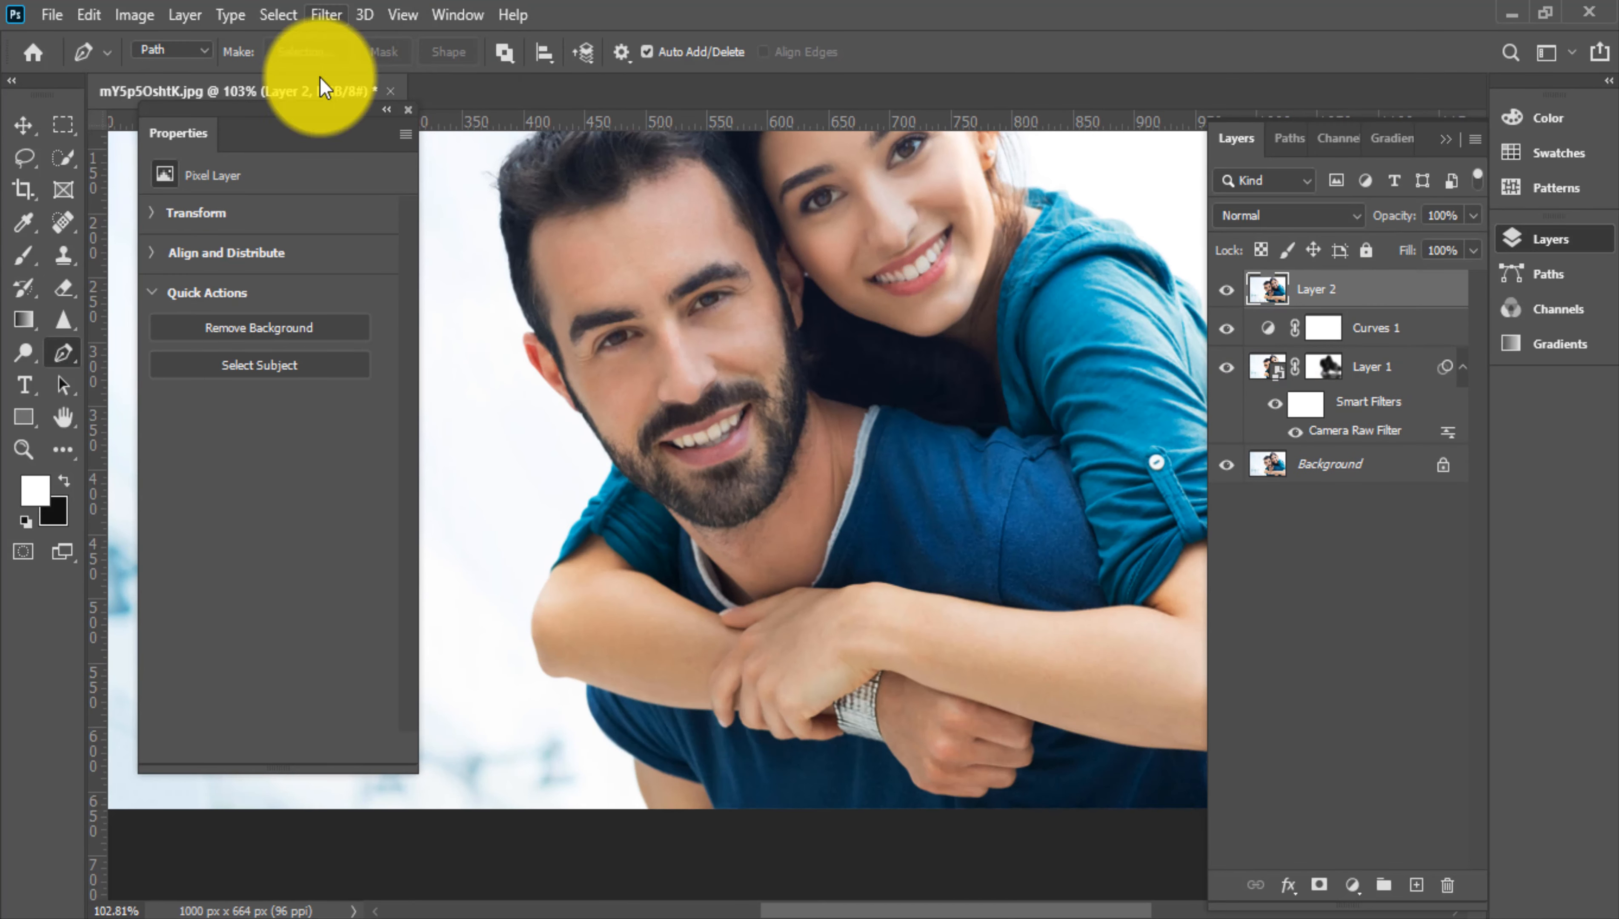
scroll(668, 750, up, 3)
click(172, 52)
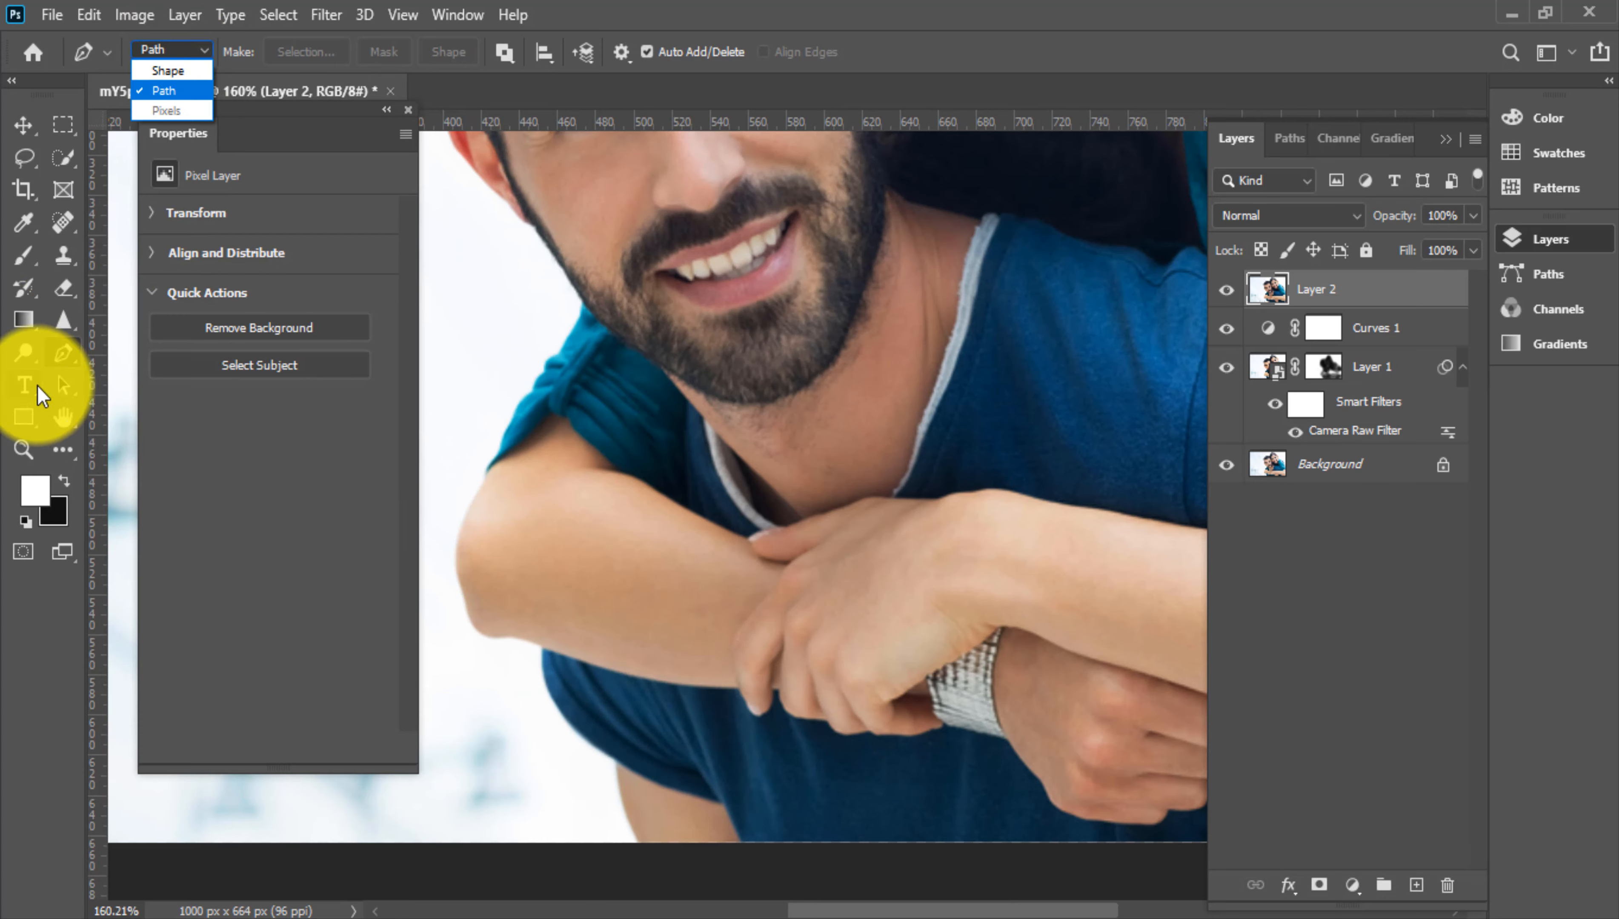
click(57, 355)
scroll(719, 415, up, 5)
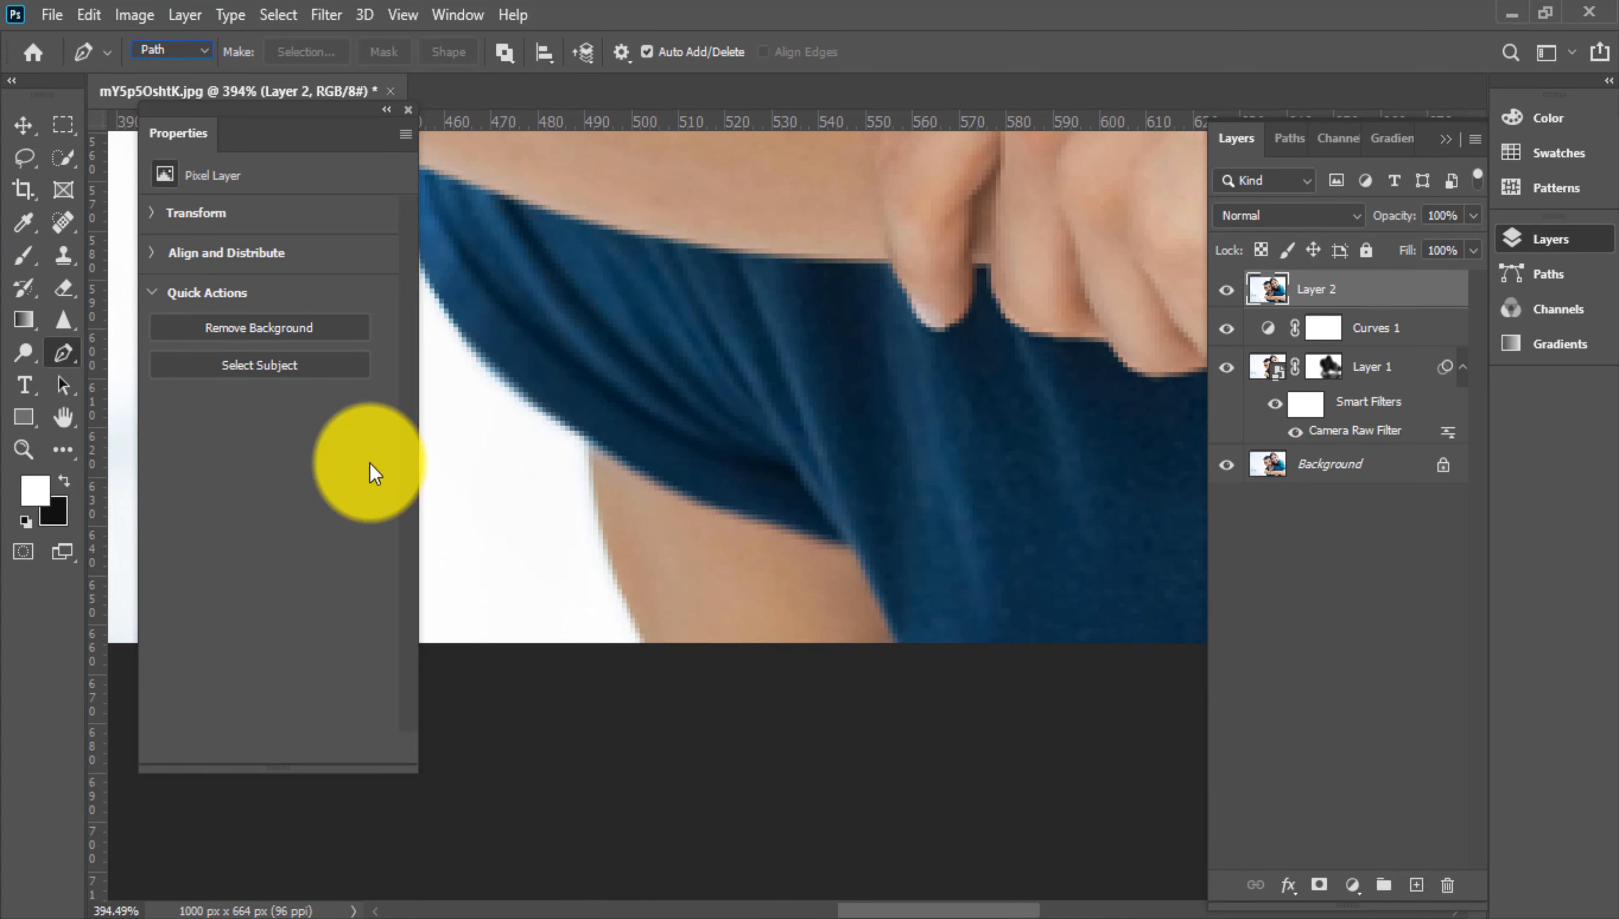
click(630, 605)
drag(645, 643, 661, 683)
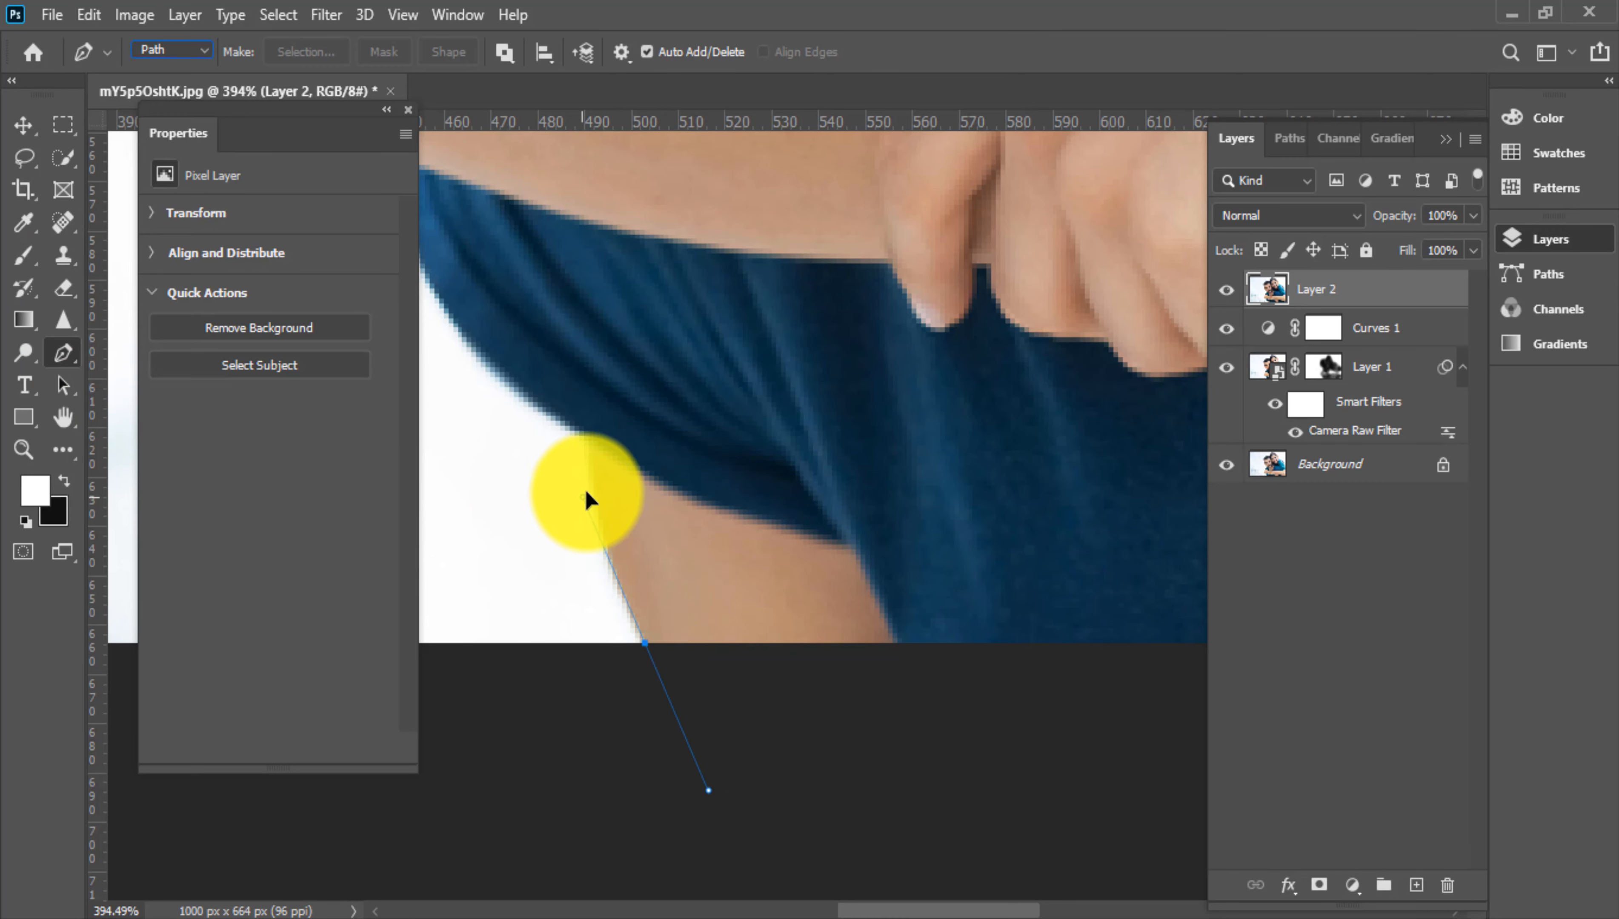
click(583, 497)
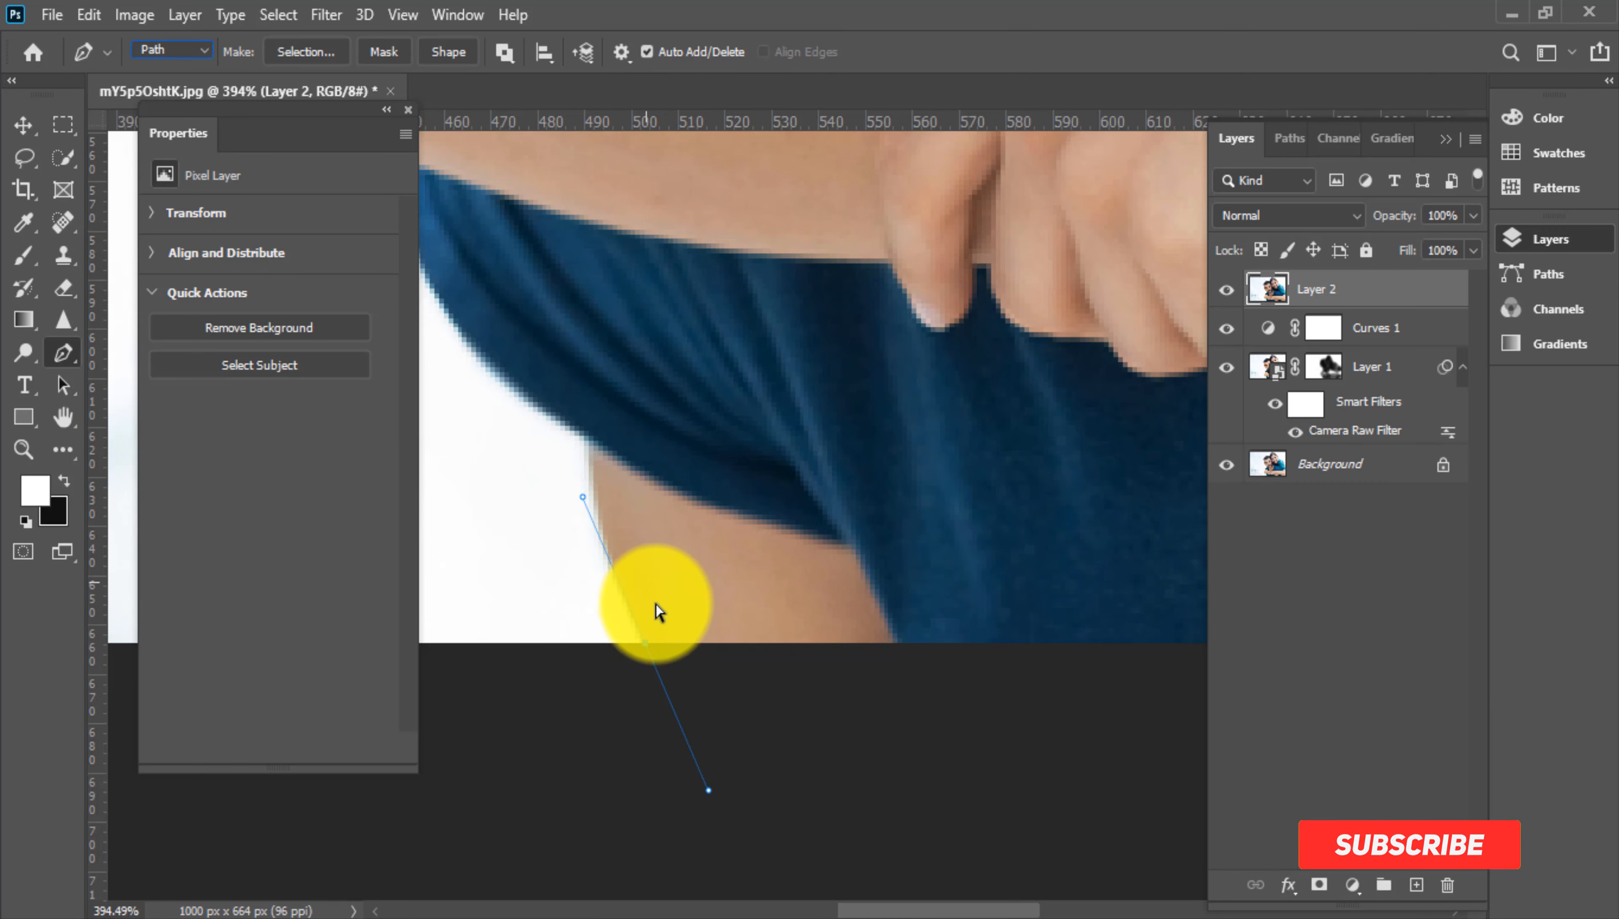
Step: Trace a curved path from the photo's bottom edge up the man's side and along his shirt's edge to the underside of the forearm
drag(654, 647, 618, 576)
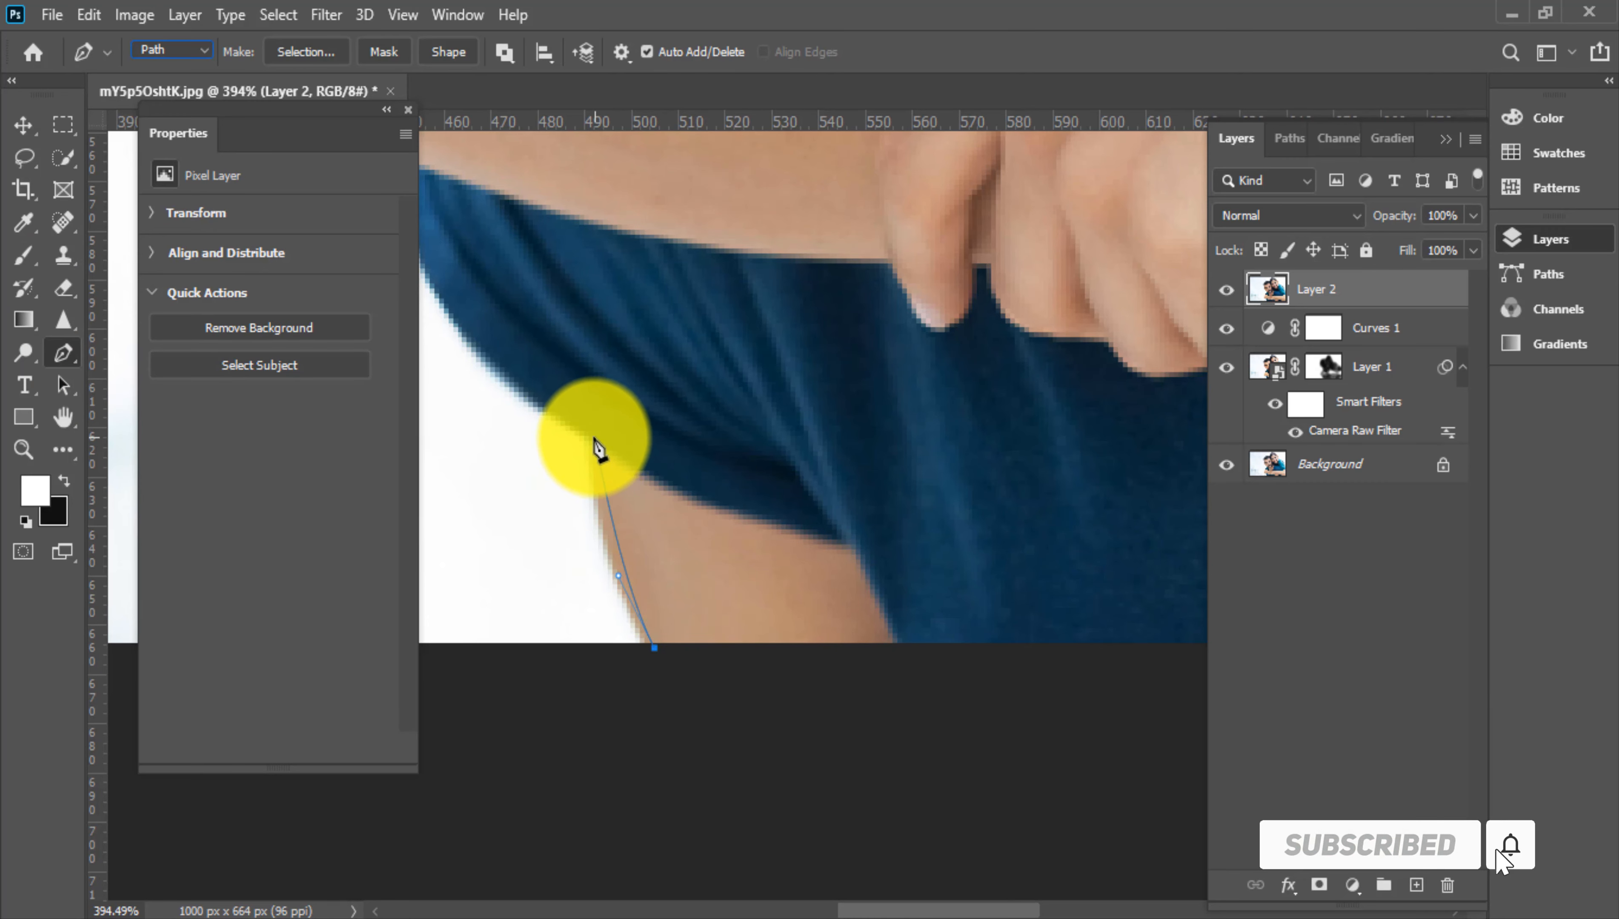
drag(592, 437, 965, 705)
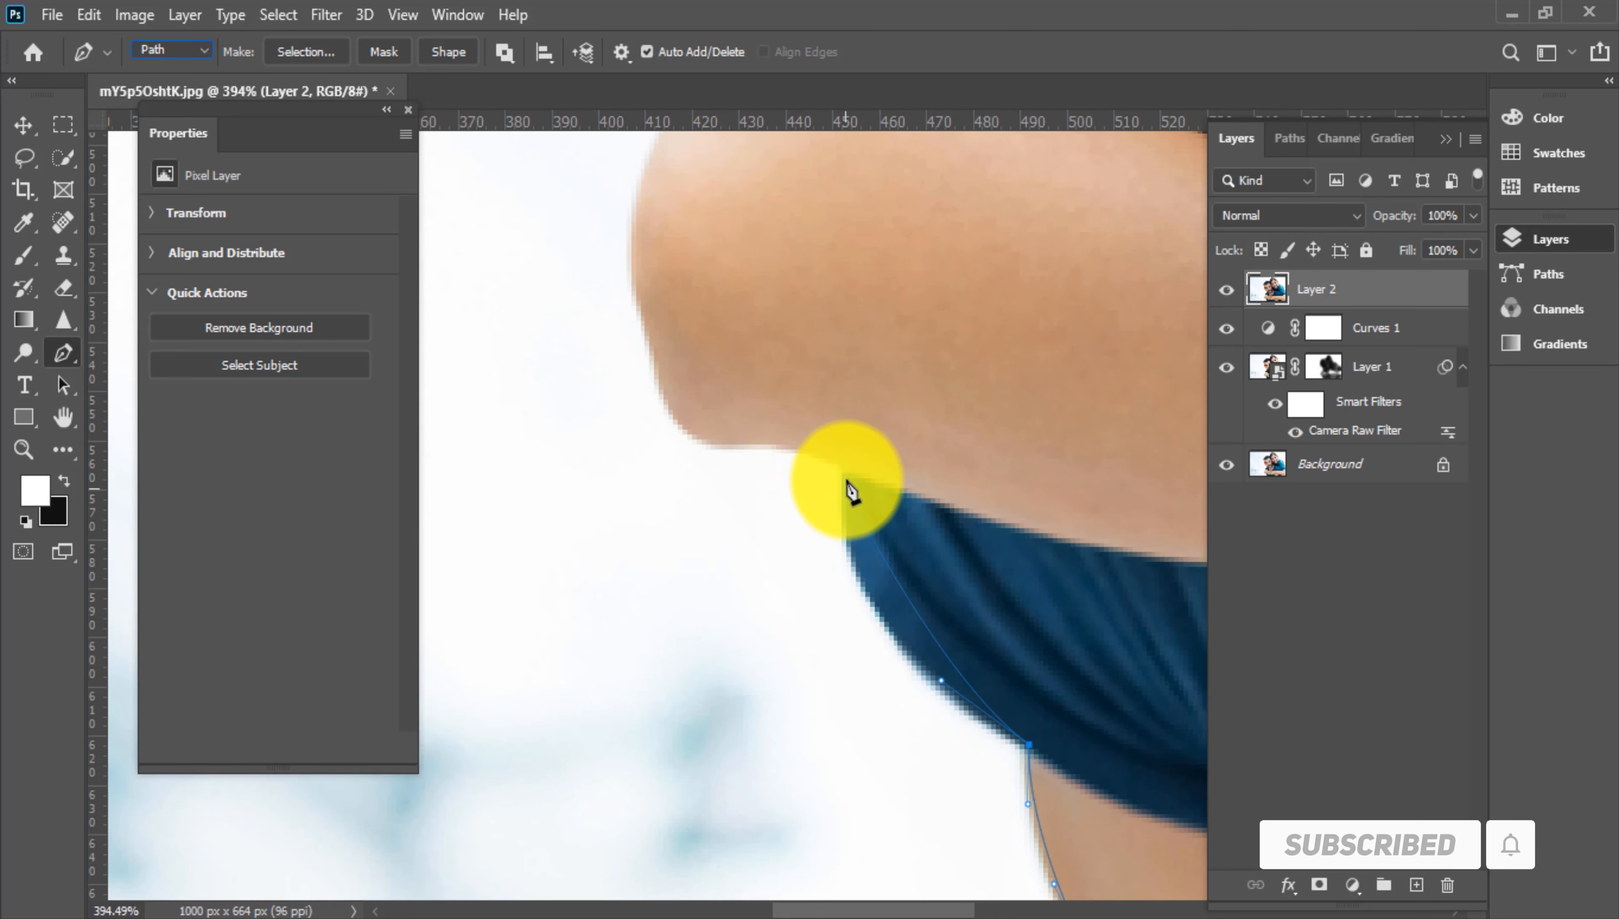
drag(847, 459, 860, 302)
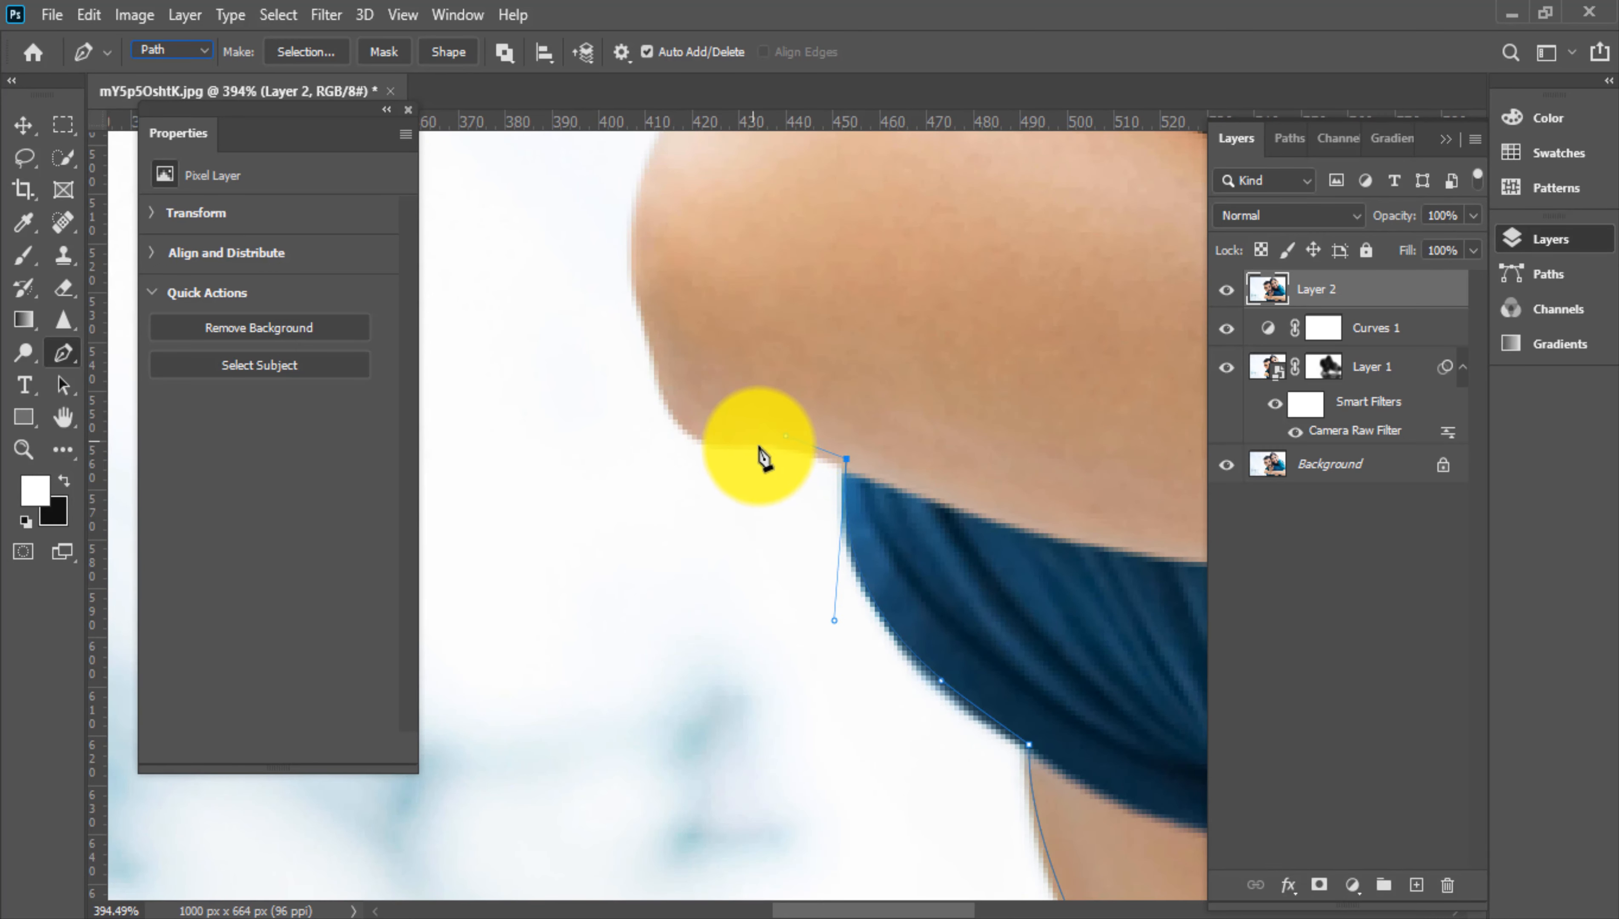
click(851, 477)
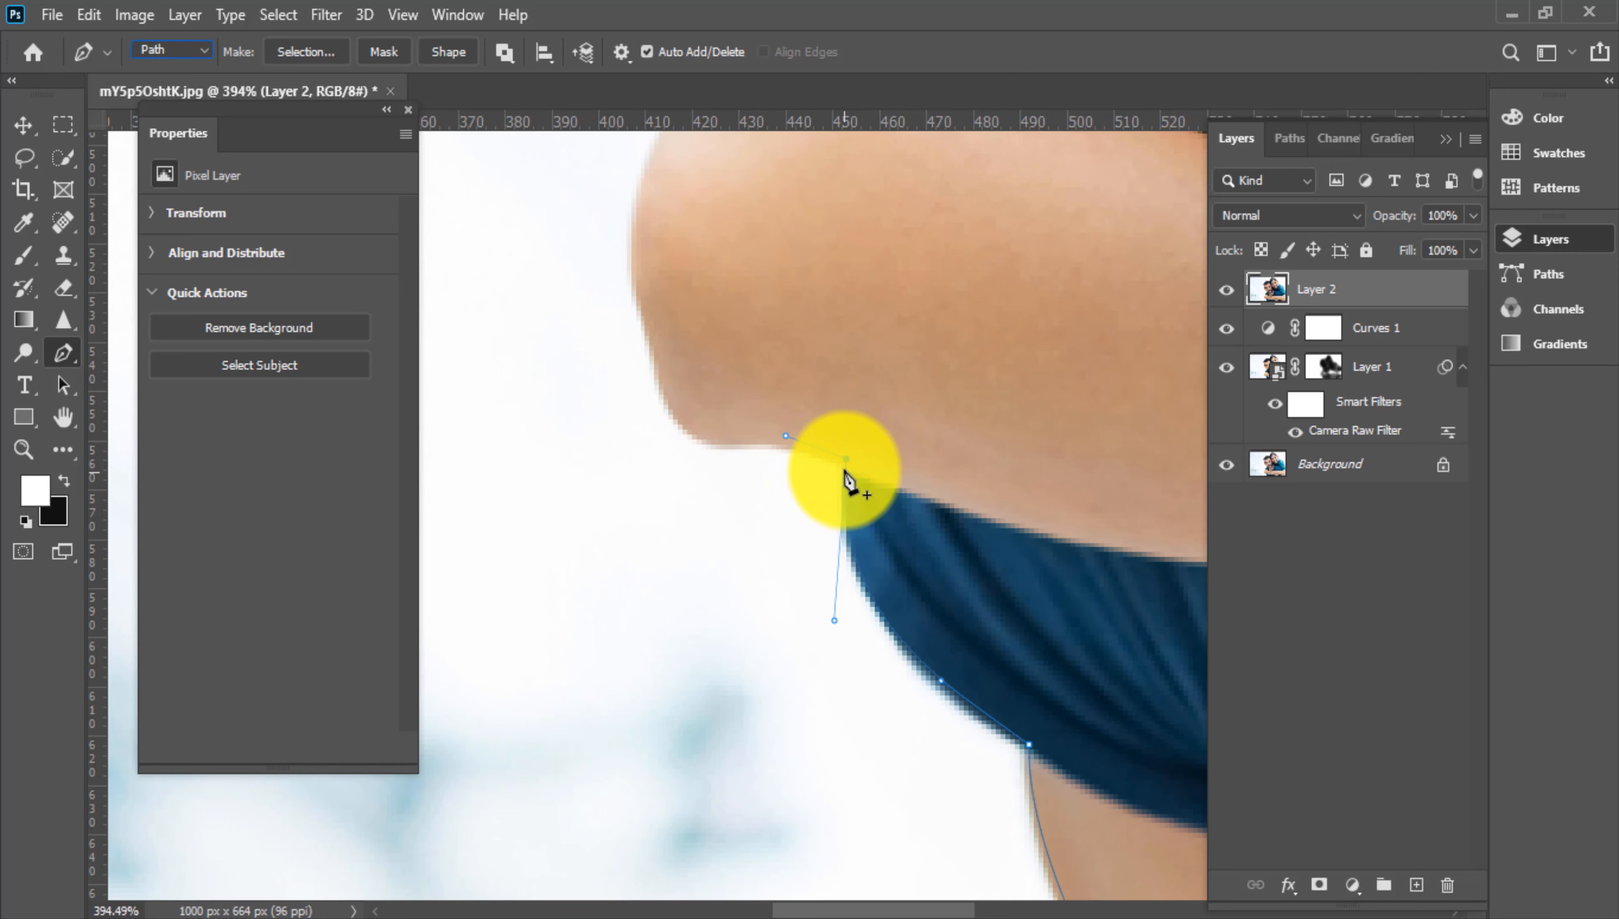
drag(847, 477, 856, 481)
drag(849, 373, 849, 369)
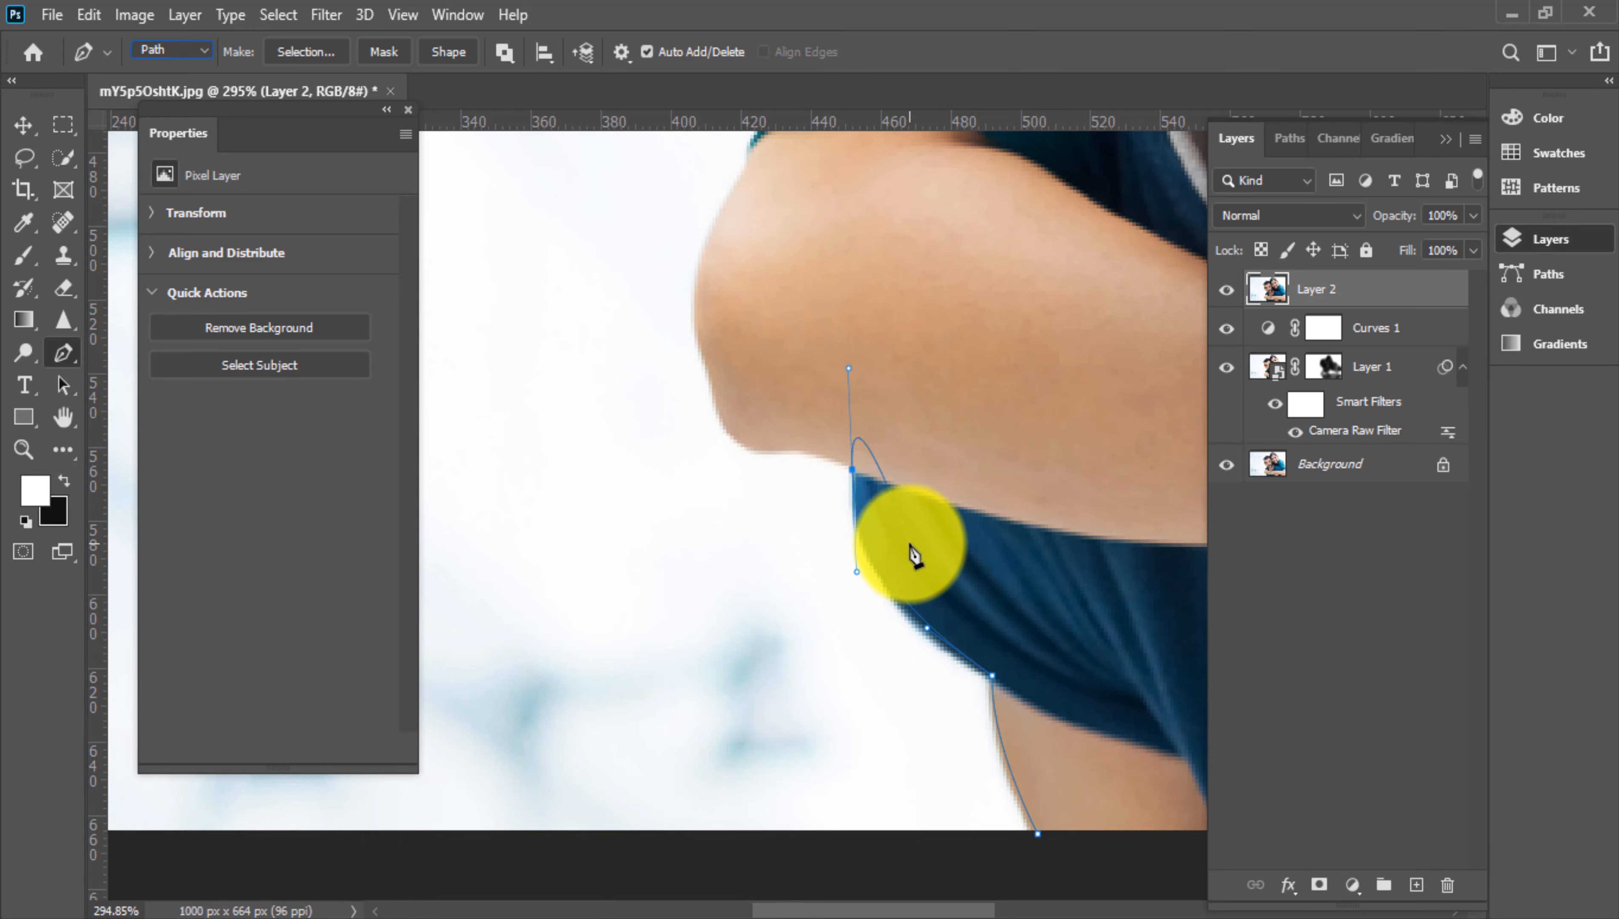